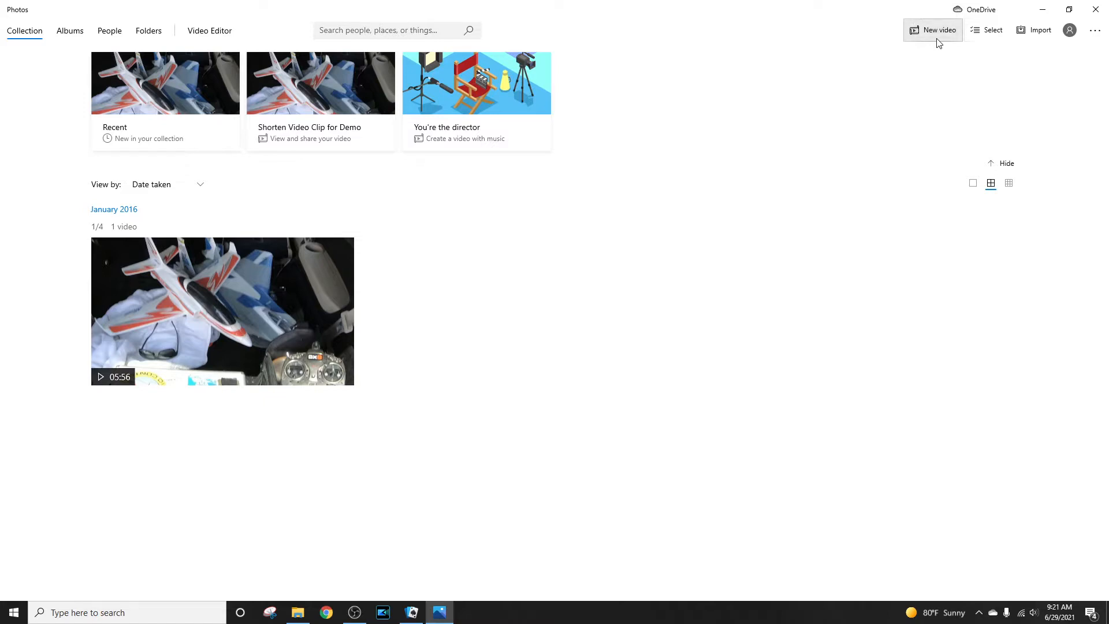
- Create a new blank video project named "Viper Photos Demo Edit"
{"action": "left_click", "coordinate": [939, 43]}
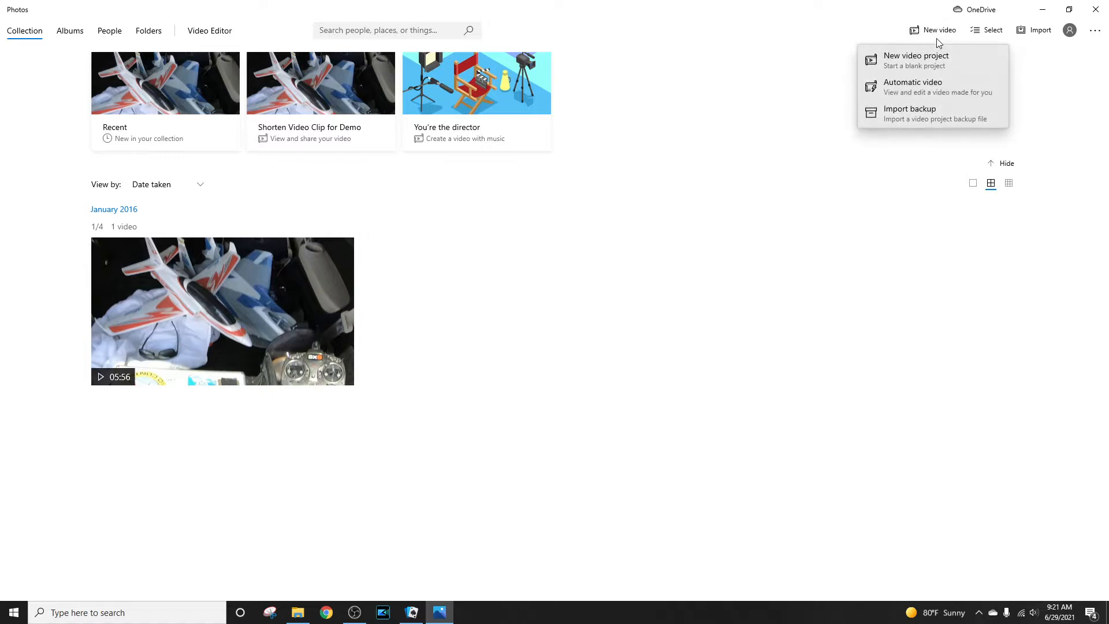
{"action": "left_click", "coordinate": [914, 59]}
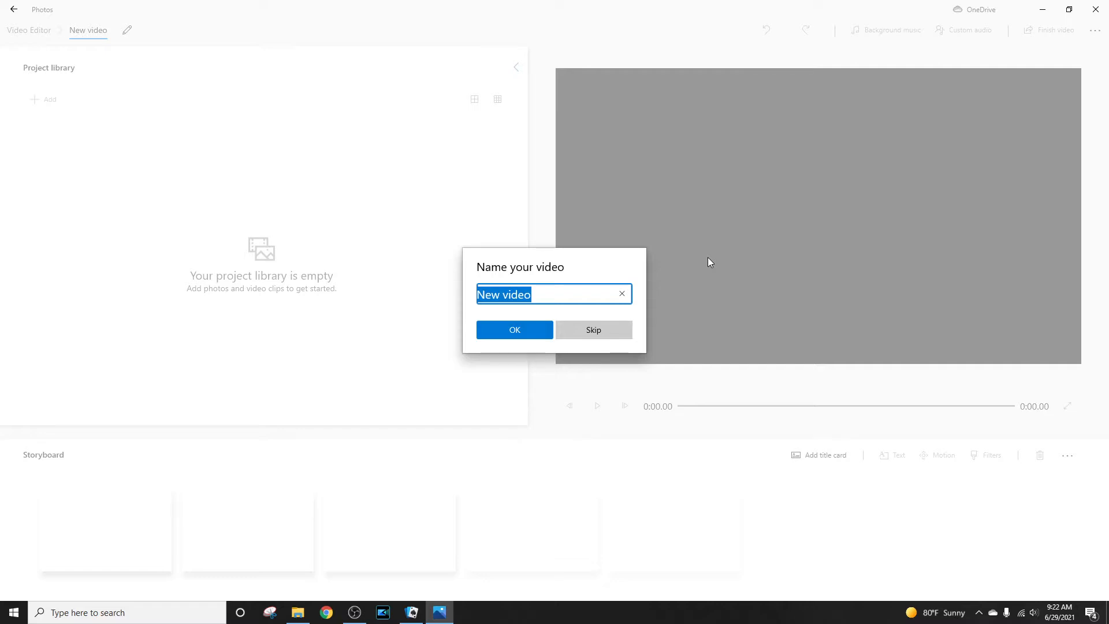
{"action": "type", "text": "Viper"}
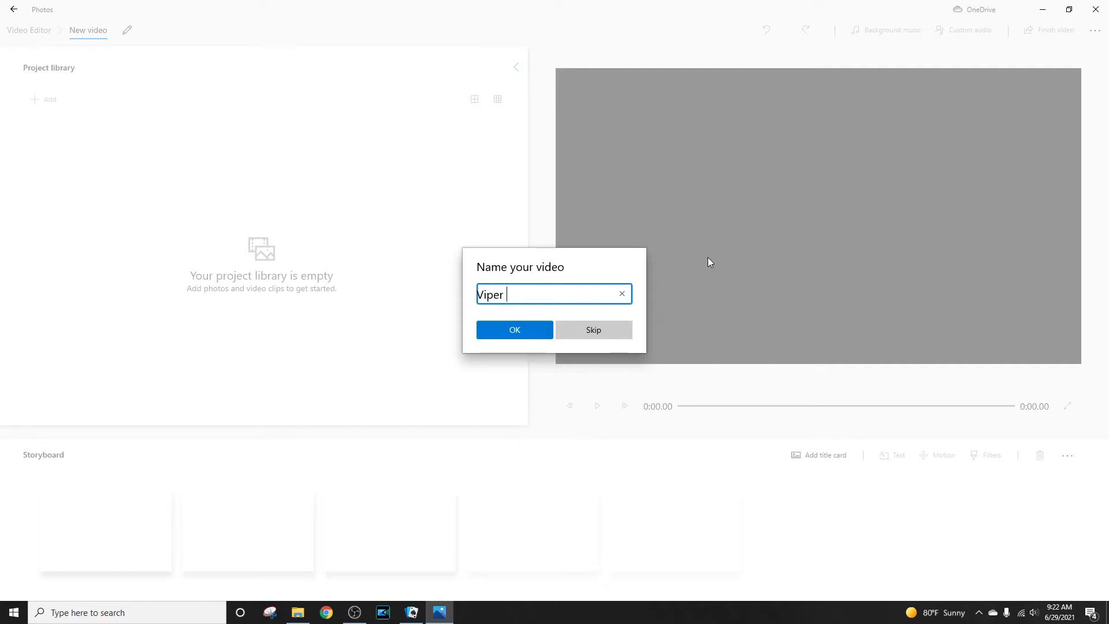
{"action": "type", "text": " Photos Demo "}
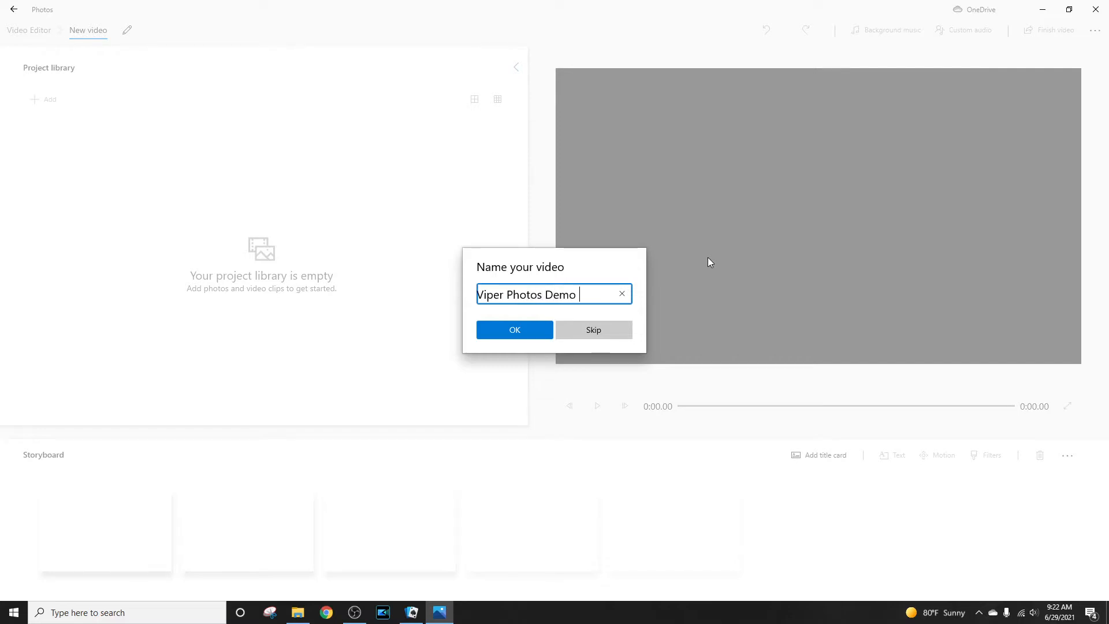
{"action": "type", "text": "Edit"}
{"action": "left_click", "coordinate": [523, 337]}
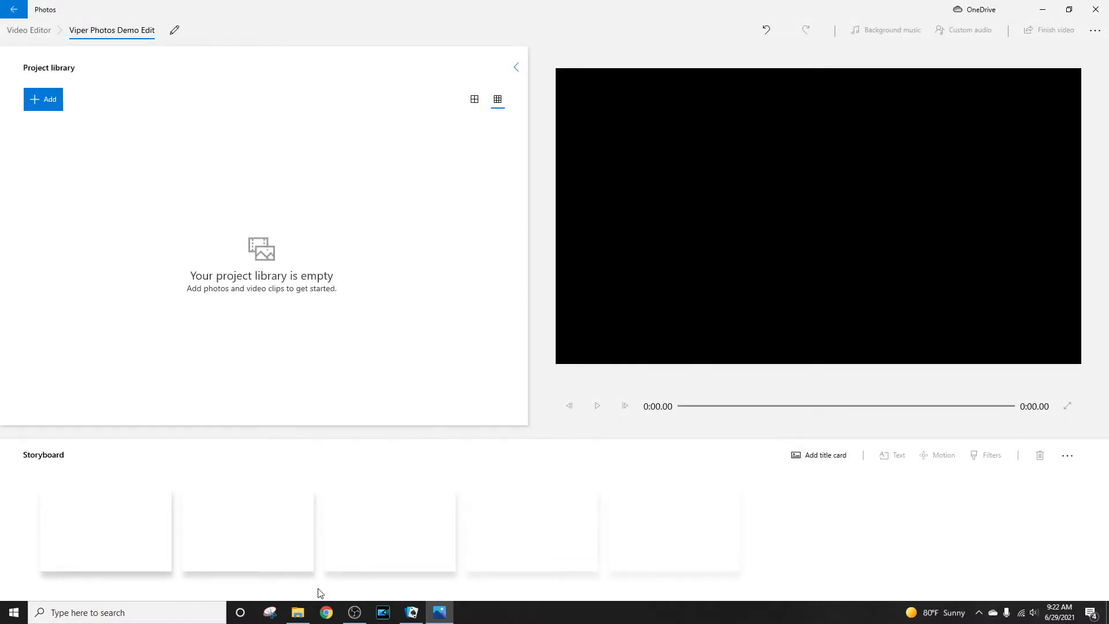
- Import Viper Clip For Demo.mp4 from the File Explorer folder Win 10 Photos How To Vid into the project library and place it in the storyboard
{"action": "left_click", "coordinate": [297, 613]}
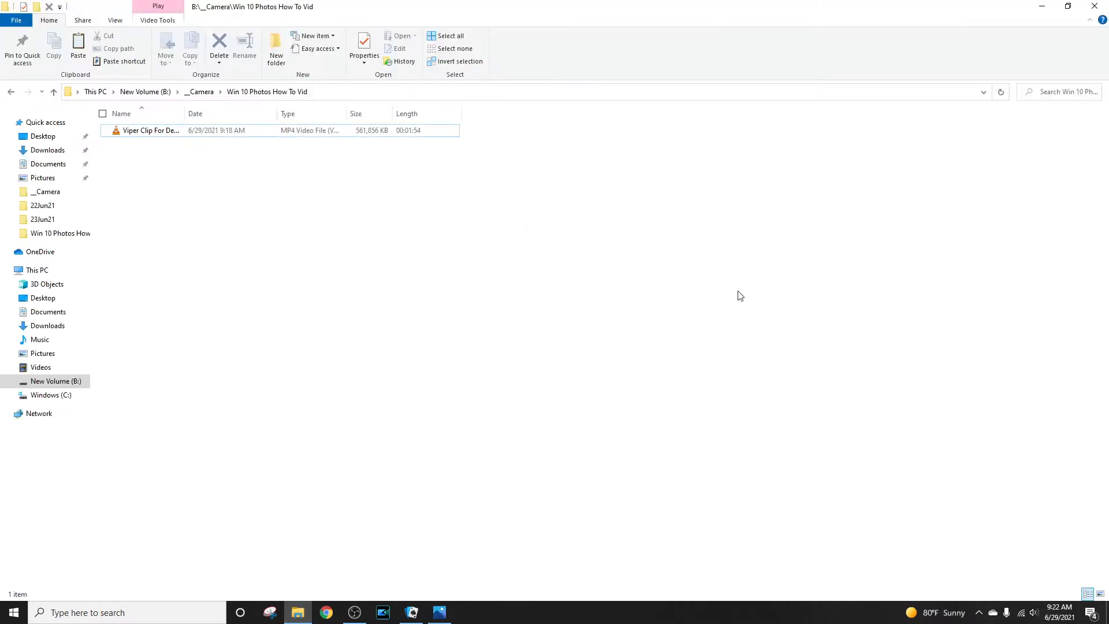
{"action": "left_click", "coordinate": [1068, 6]}
{"action": "left_click", "coordinate": [820, 139]}
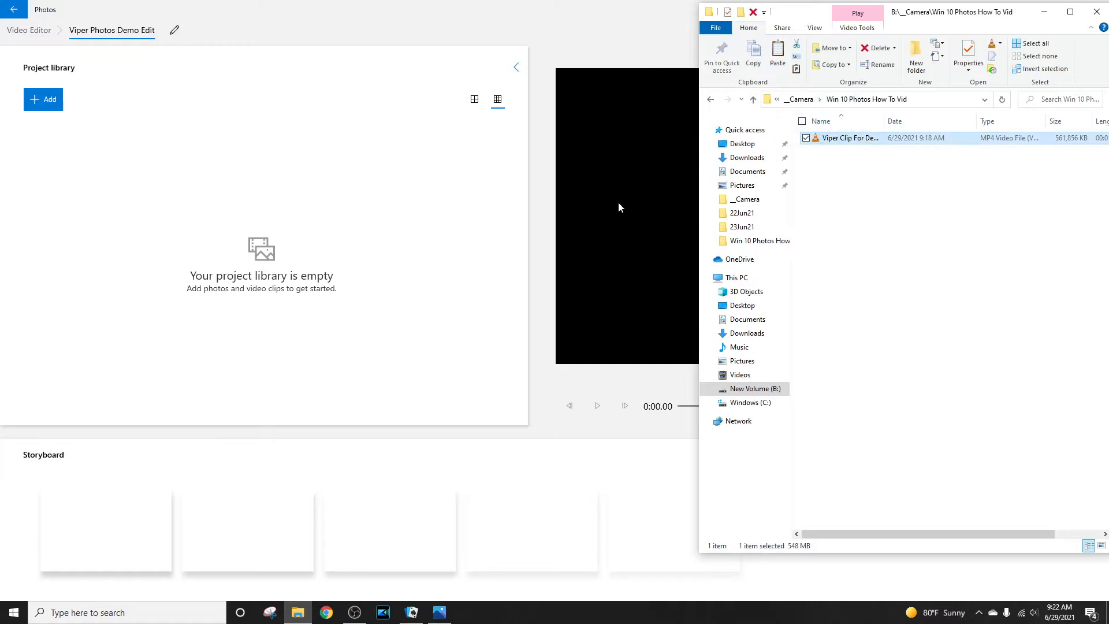
{"action": "left_click_drag", "start_coordinate": [619, 206], "coordinate": [327, 250]}
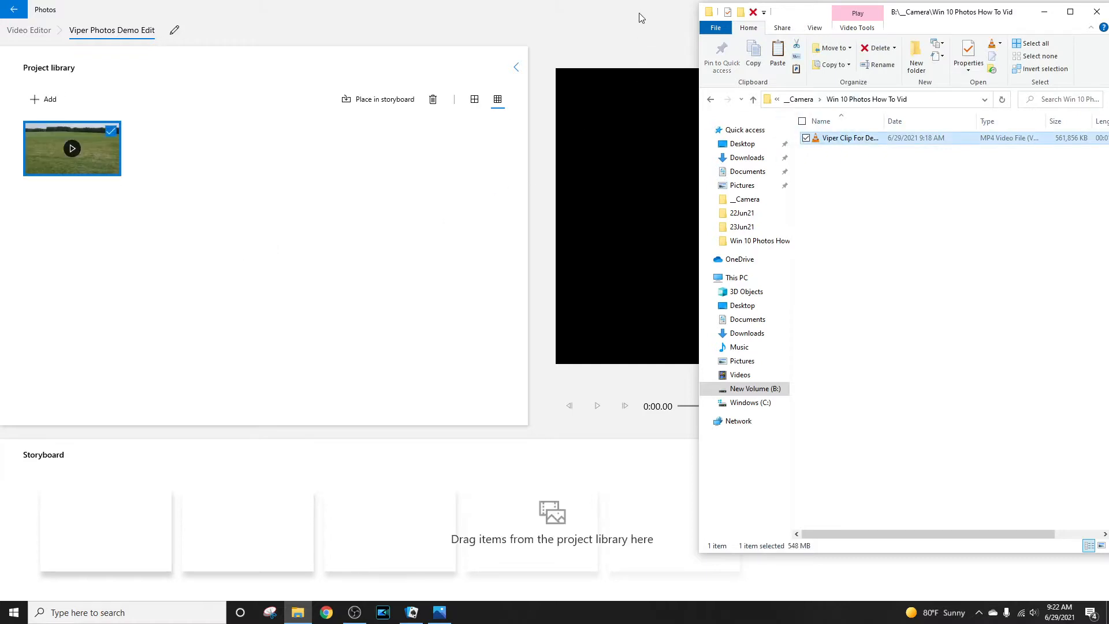
{"action": "left_click", "coordinate": [639, 13]}
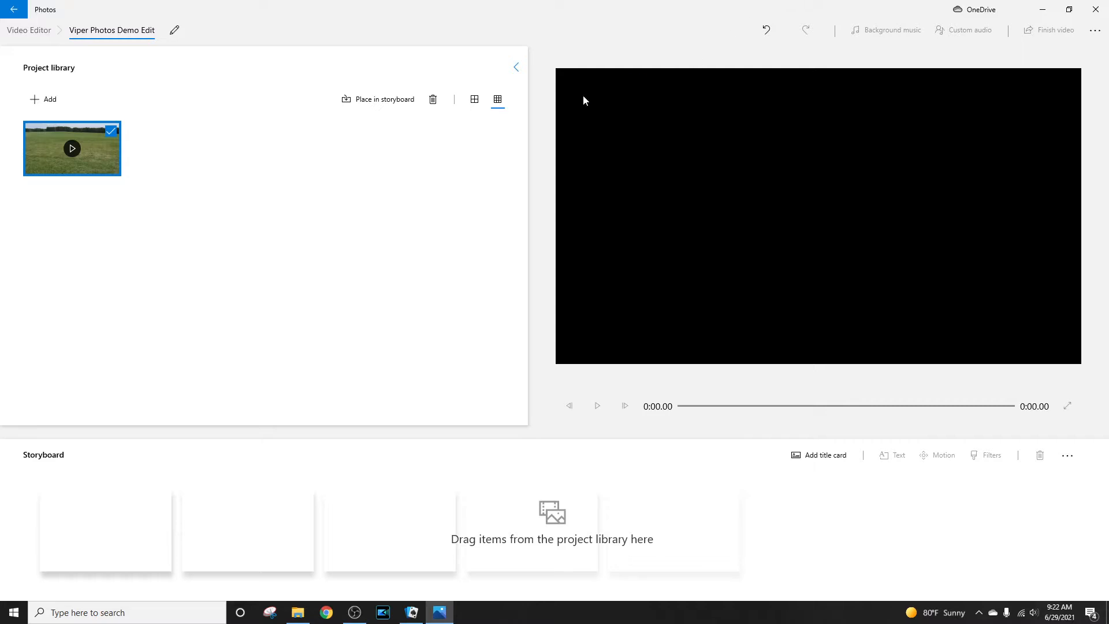
{"action": "left_click", "coordinate": [391, 112]}
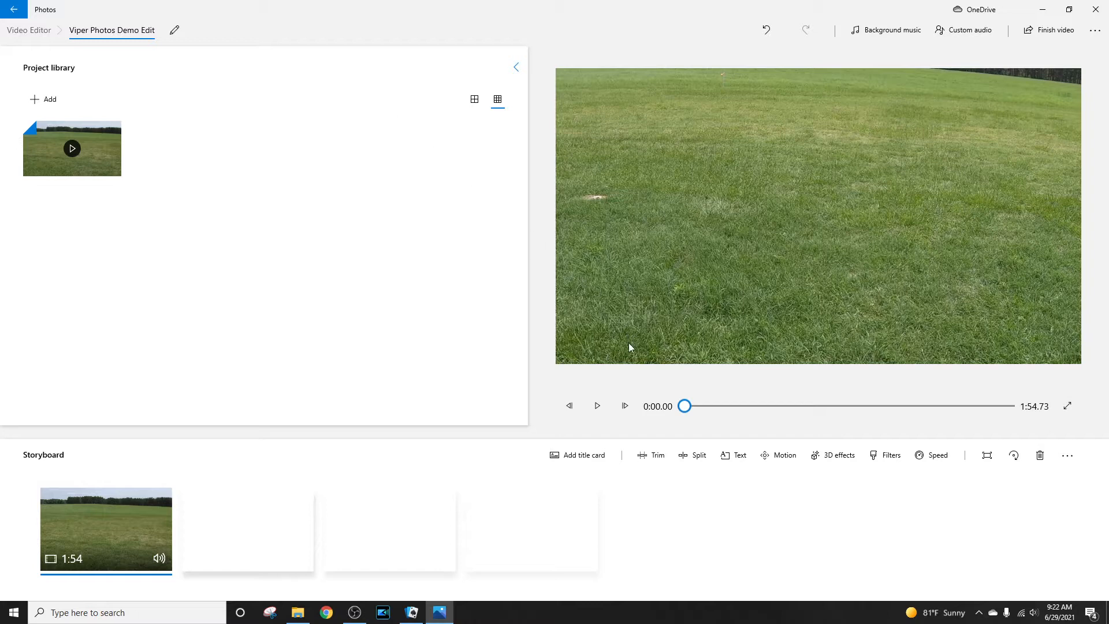
- Preview the opening seconds and the last ten seconds of the storyboard clip to examine the unwanted footage, and return to its beginning
{"action": "left_click", "coordinate": [596, 406]}
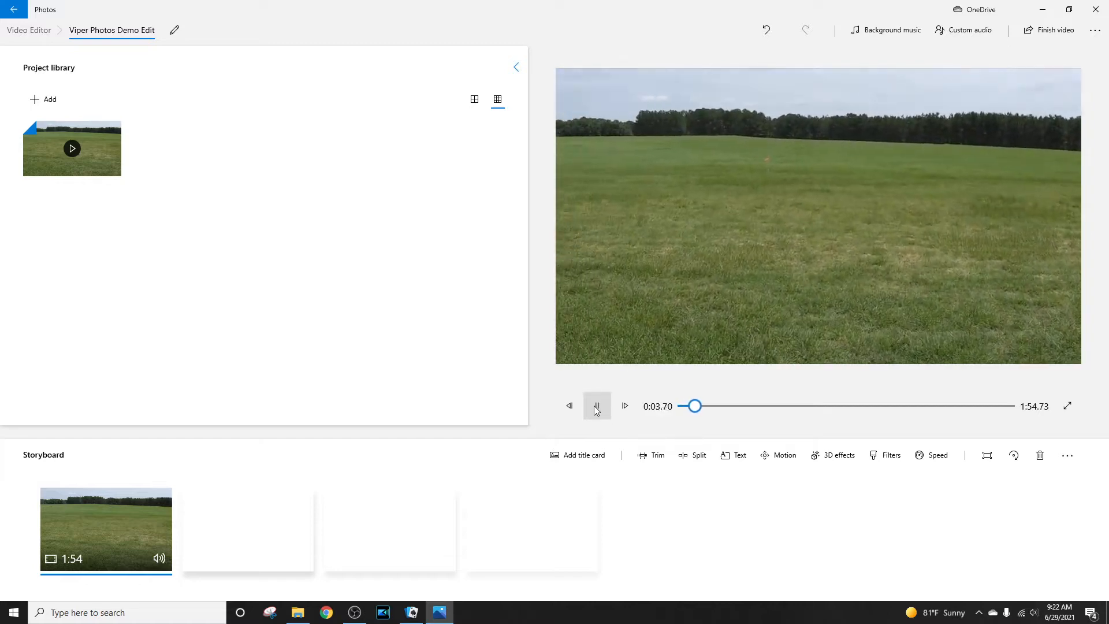
{"action": "left_click", "coordinate": [596, 407]}
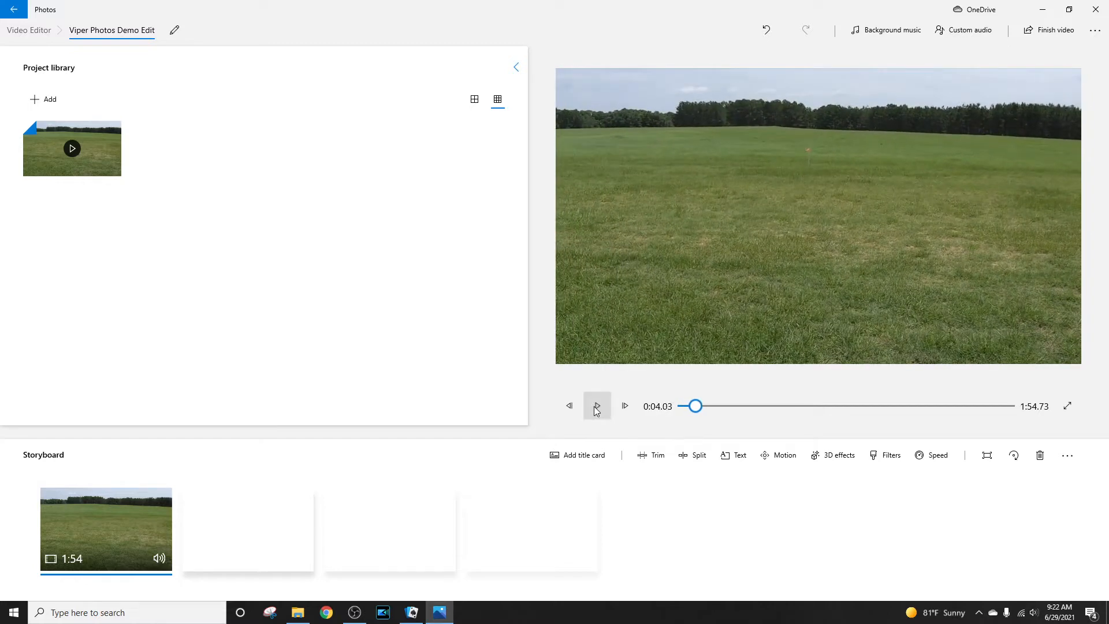
{"action": "left_click", "coordinate": [980, 407]}
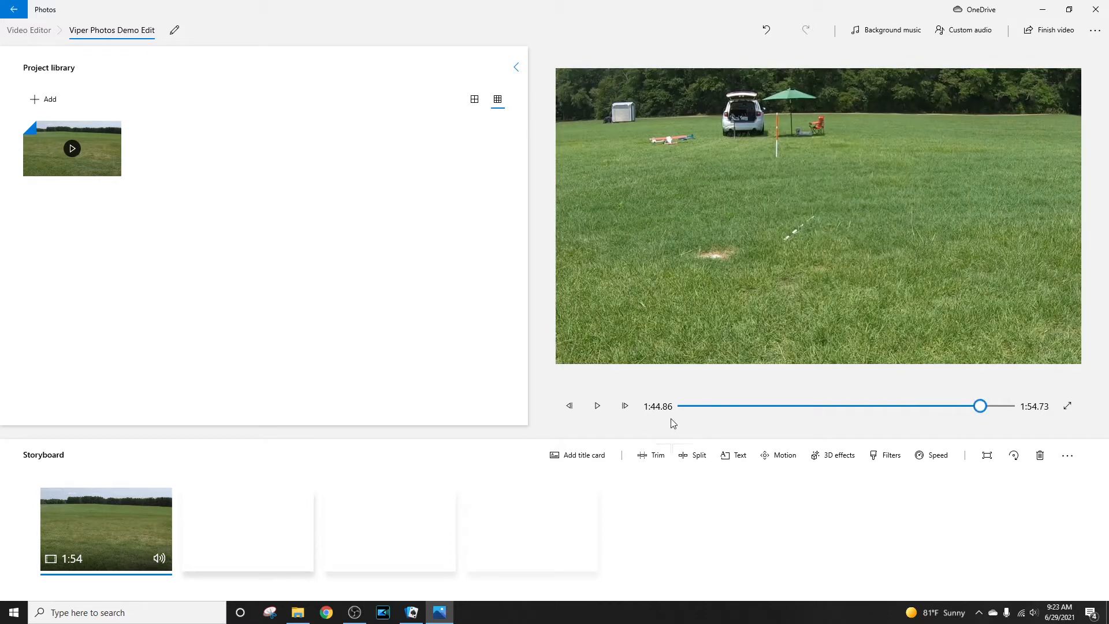
{"action": "left_click", "coordinate": [598, 406]}
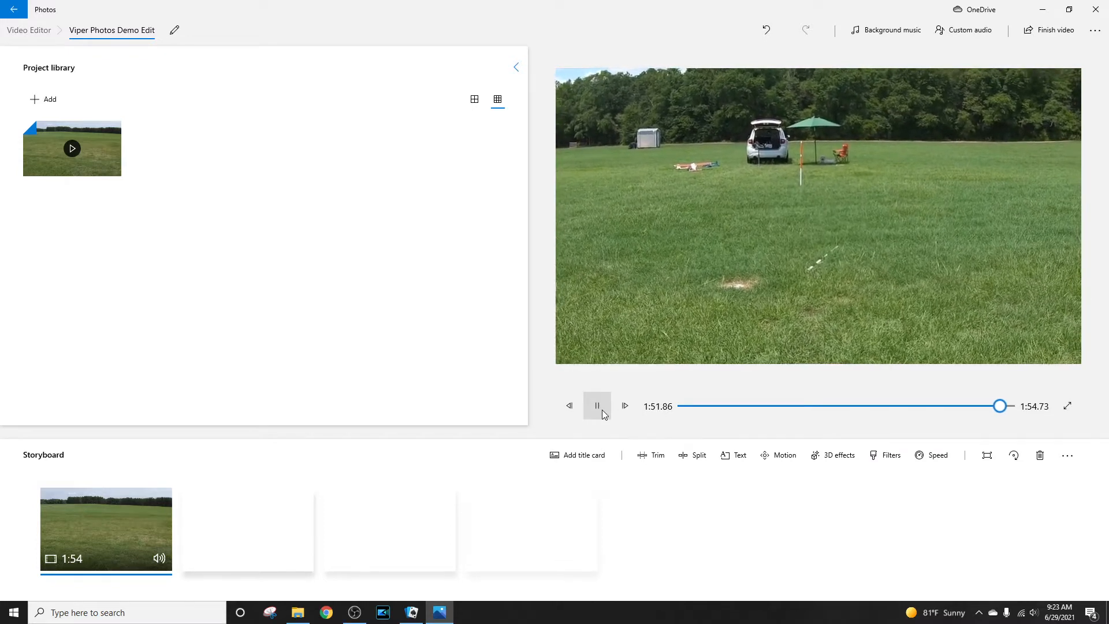
{"action": "left_click", "coordinate": [602, 410]}
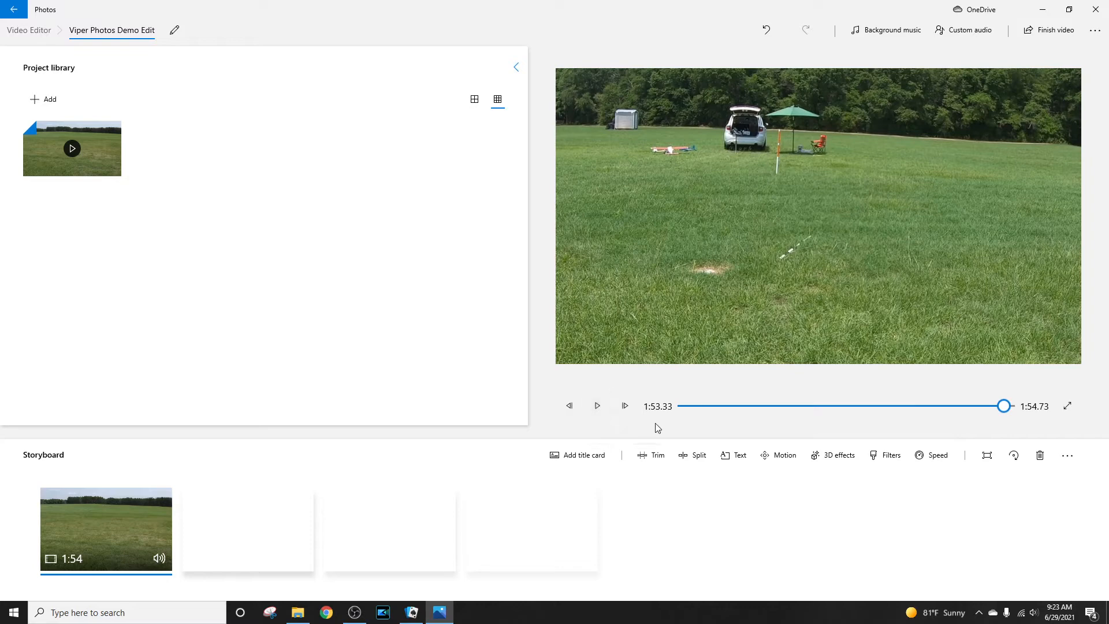
{"action": "left_click", "coordinate": [681, 406]}
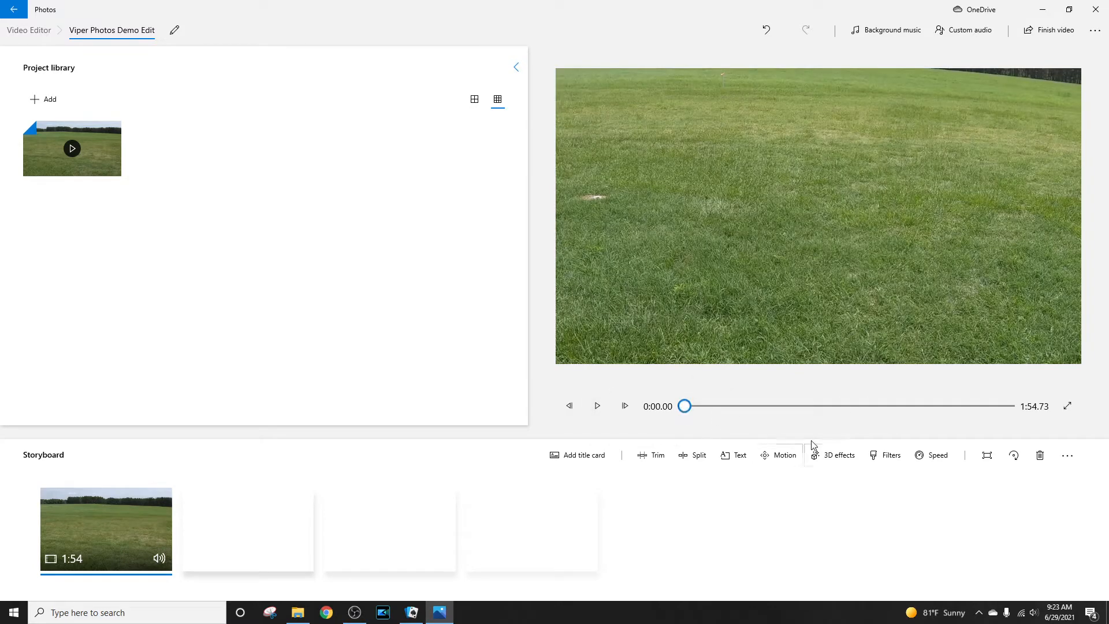
- Start trimming the storyboard clip and set the start of the trim to 0:06.50, after the unwanted opening footage
{"action": "left_click", "coordinate": [651, 456]}
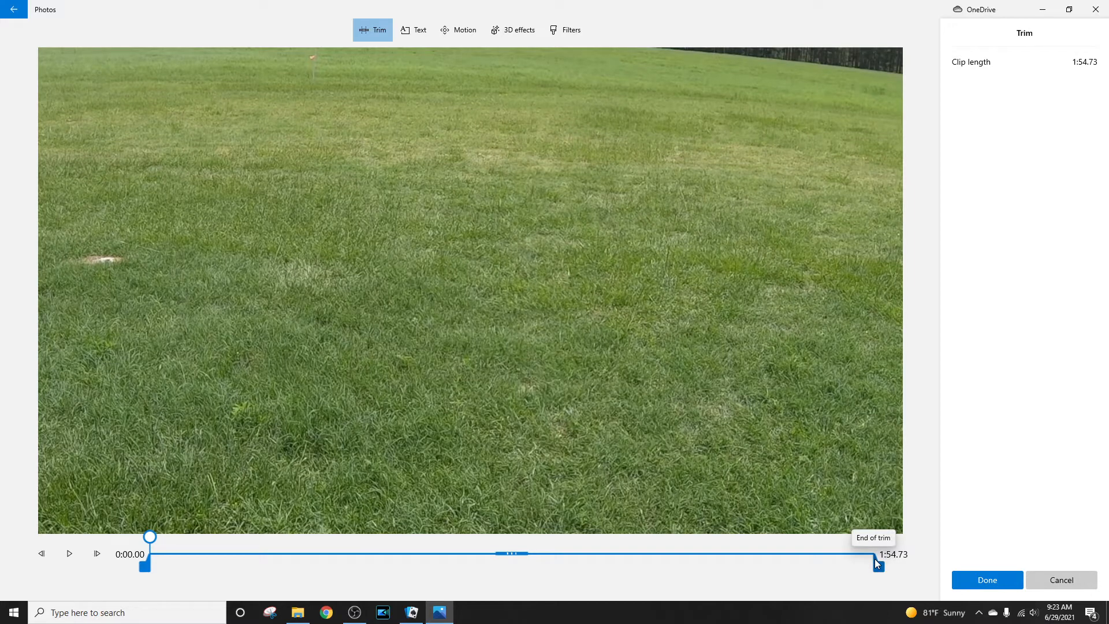
{"action": "left_click", "coordinate": [72, 554]}
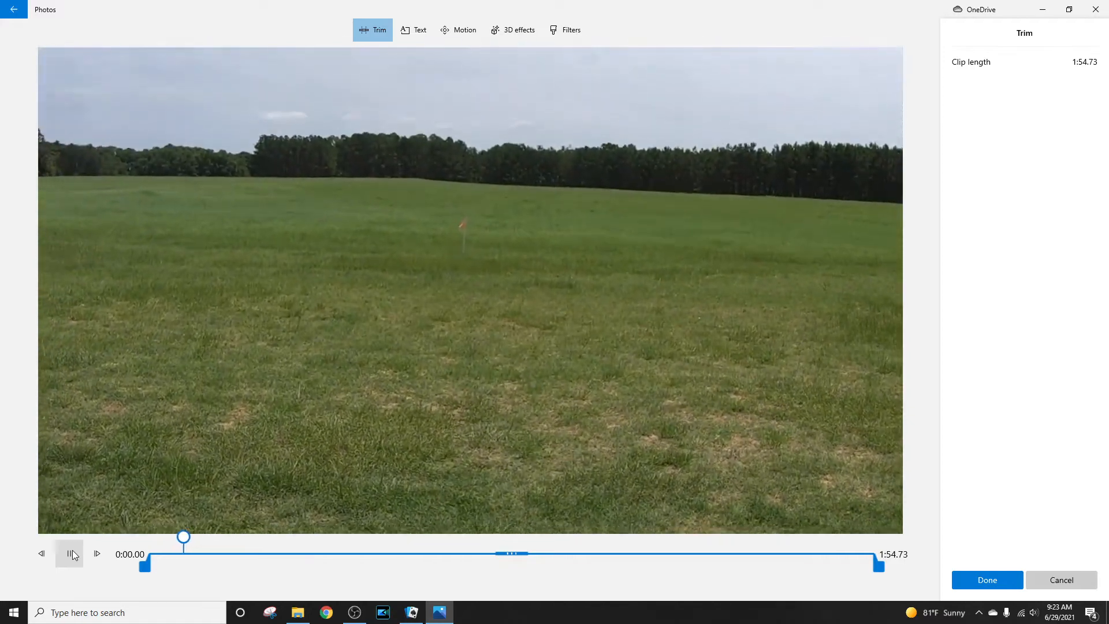
{"action": "left_click", "coordinate": [70, 554]}
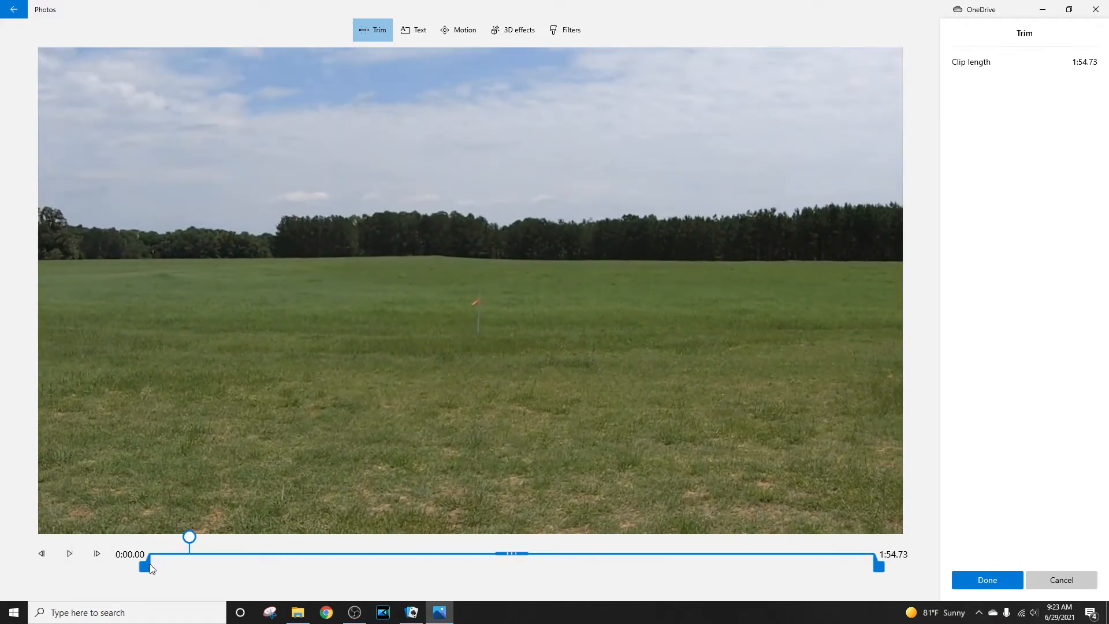
{"action": "left_click_drag", "start_coordinate": [145, 567], "coordinate": [185, 571]}
- Find the unwanted footage near the clip's end, set the end of the trim to 1:47.33, and apply the trim
{"action": "left_click", "coordinate": [78, 553]}
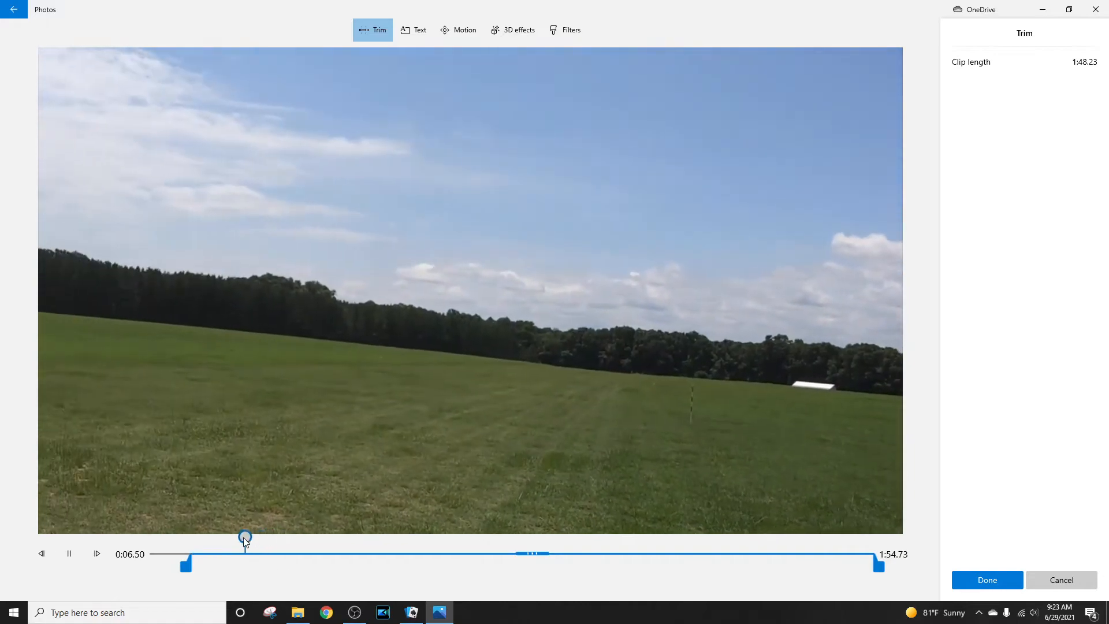
{"action": "left_click_drag", "start_coordinate": [243, 537], "coordinate": [780, 537]}
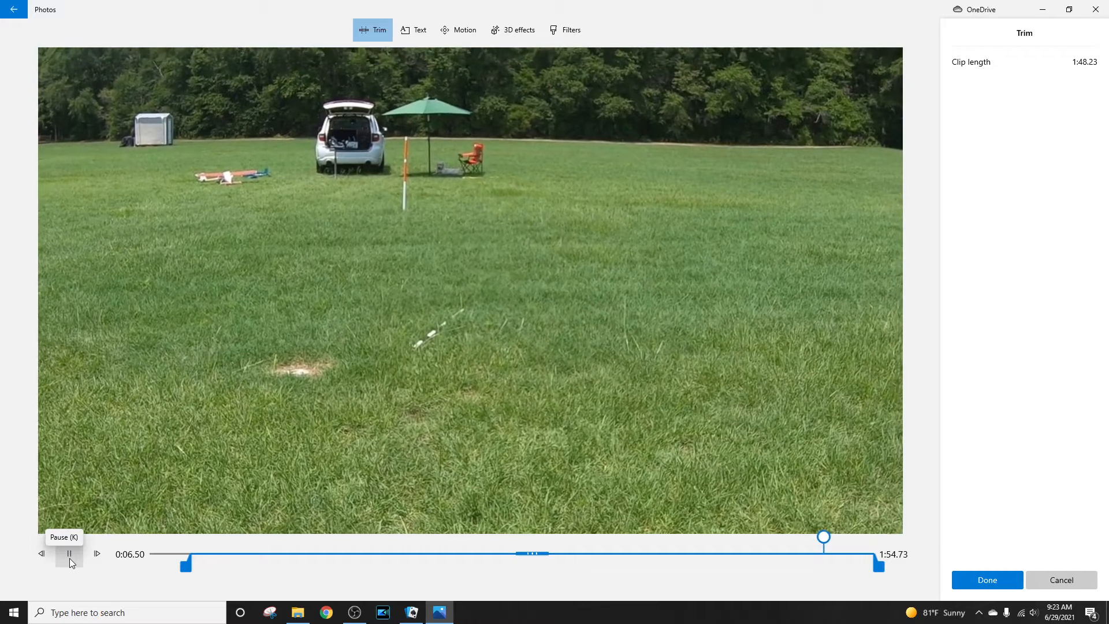
{"action": "left_click", "coordinate": [69, 554]}
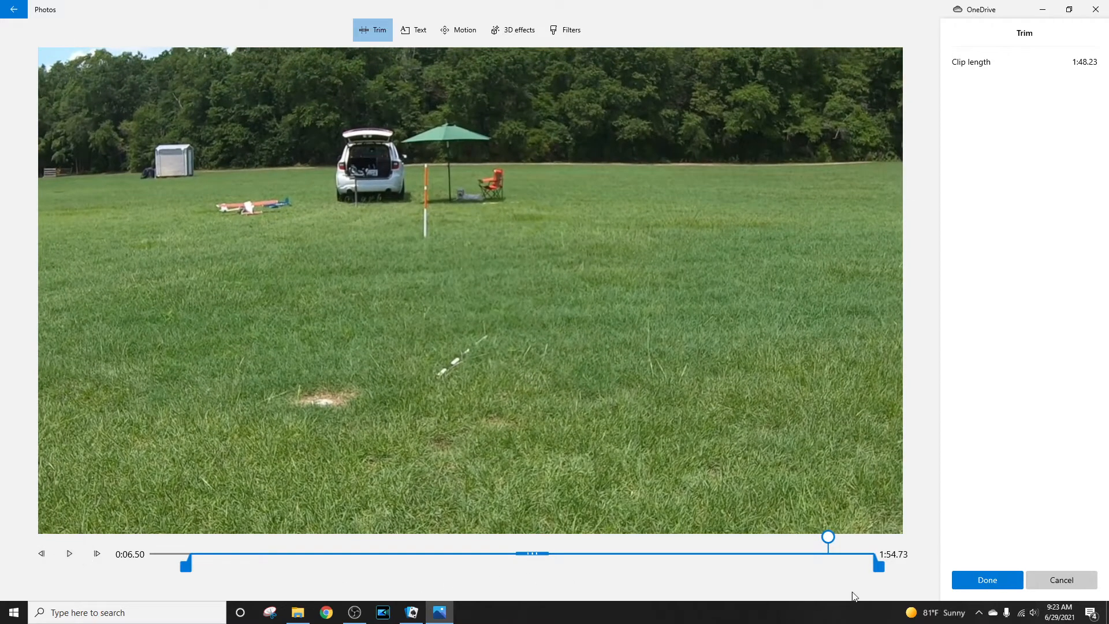
{"action": "left_click_drag", "start_coordinate": [882, 570], "coordinate": [851, 573]}
{"action": "left_click_drag", "start_coordinate": [838, 566], "coordinate": [850, 568]}
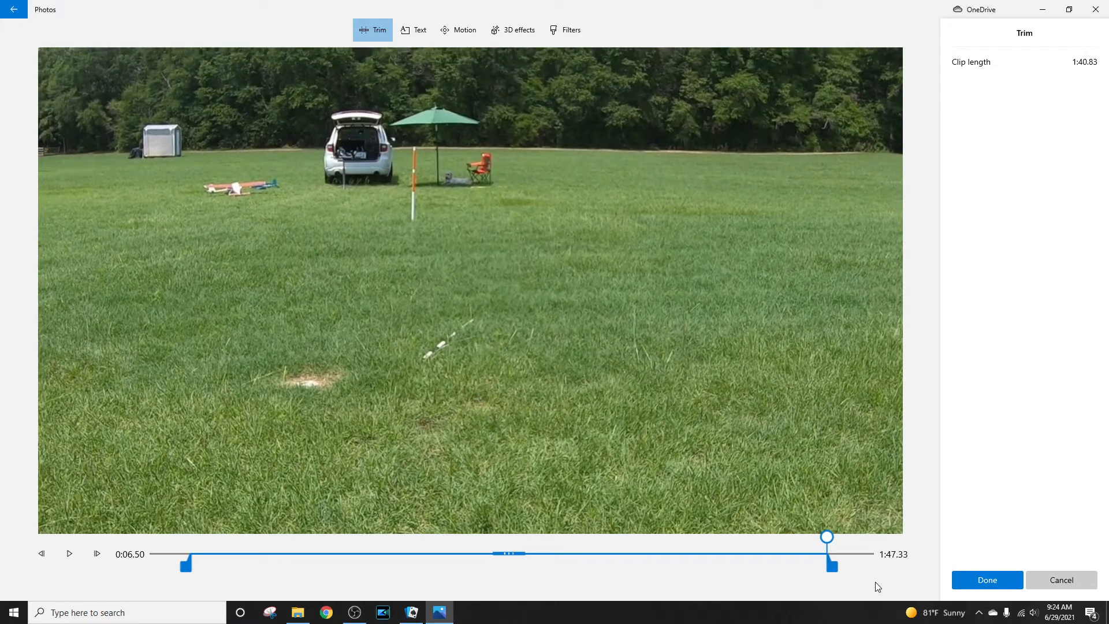
{"action": "left_click", "coordinate": [988, 580]}
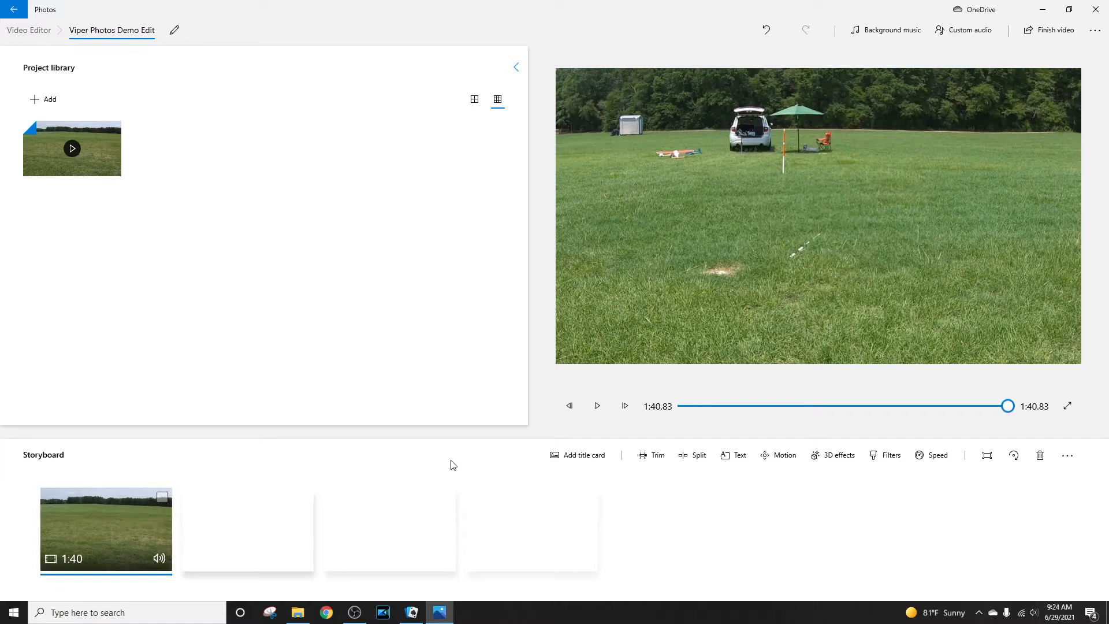
- Play the trimmed clip until just after the plane's launch and split it at 0:16.50
{"action": "left_click", "coordinate": [596, 408]}
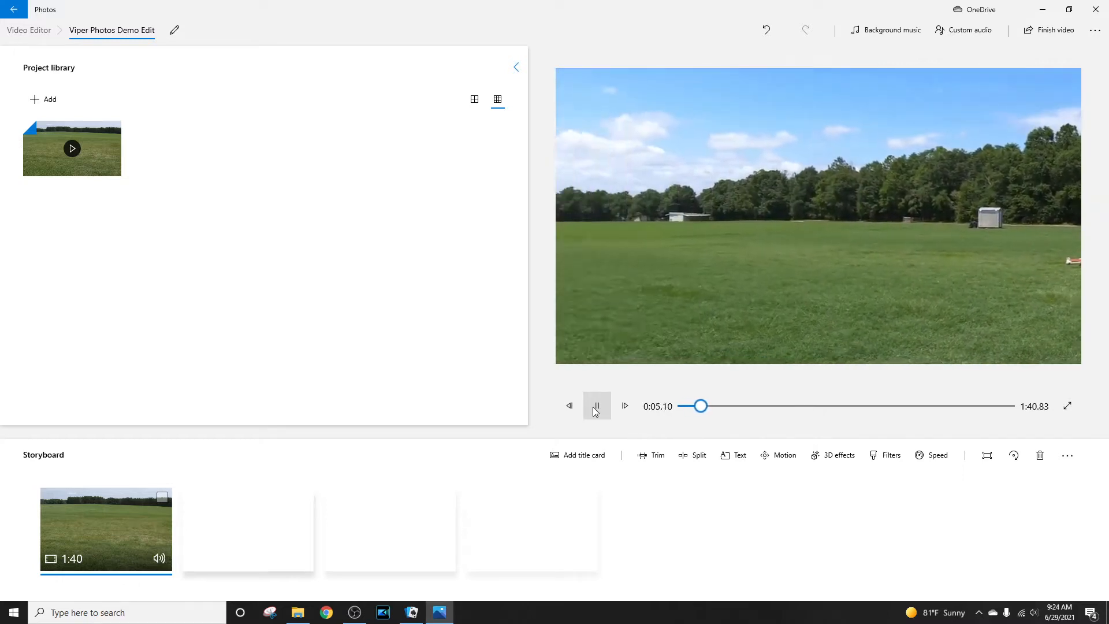
{"action": "left_click", "coordinate": [596, 410]}
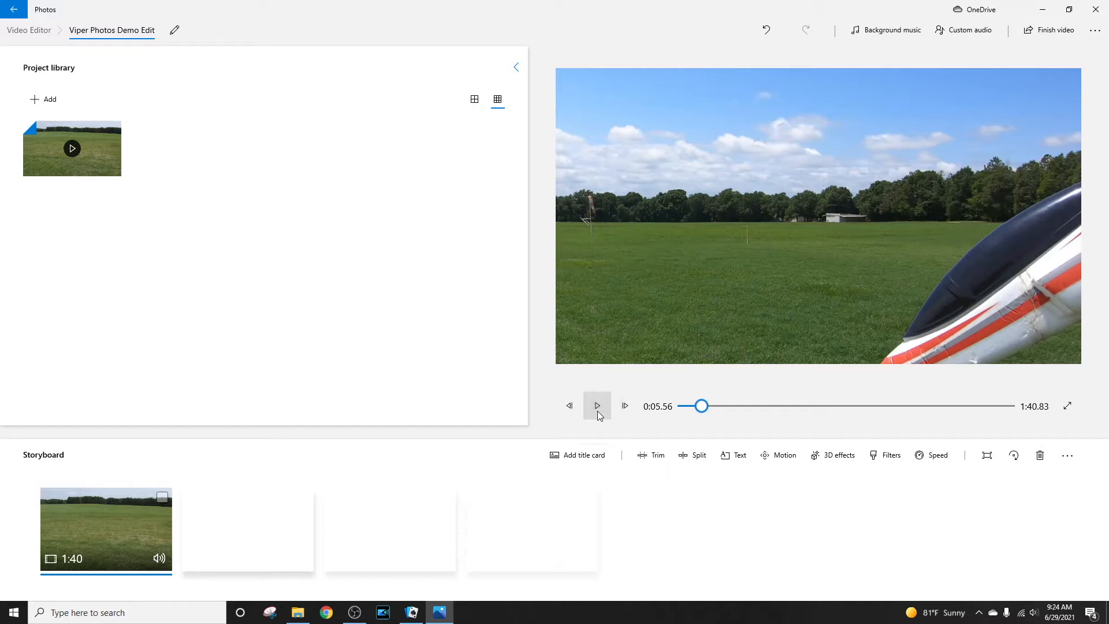
{"action": "left_click", "coordinate": [598, 406]}
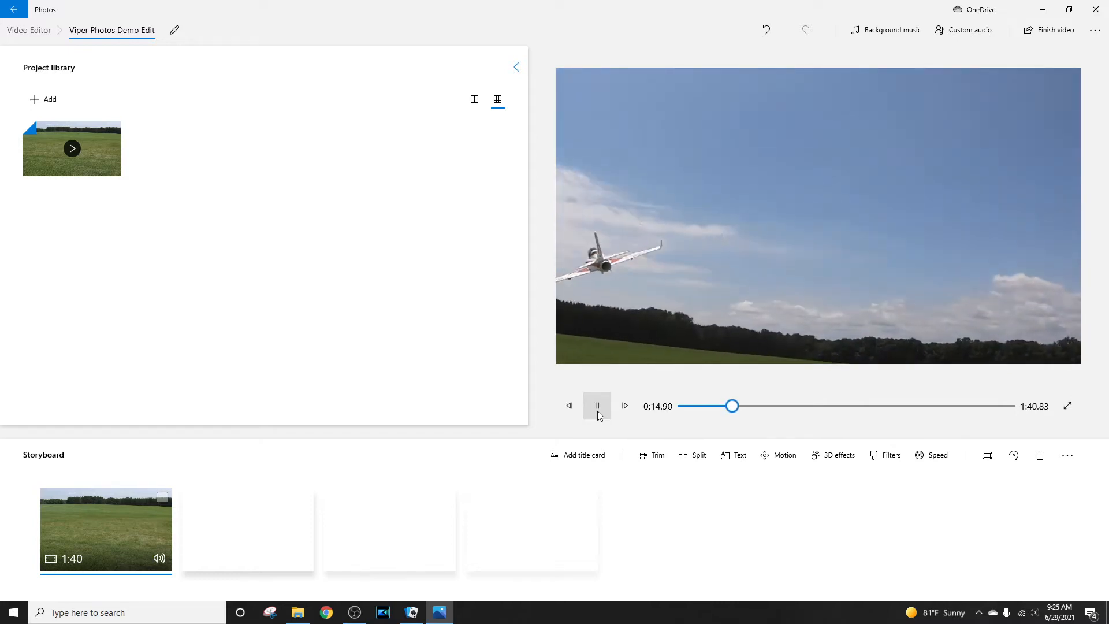
{"action": "left_click", "coordinate": [598, 413]}
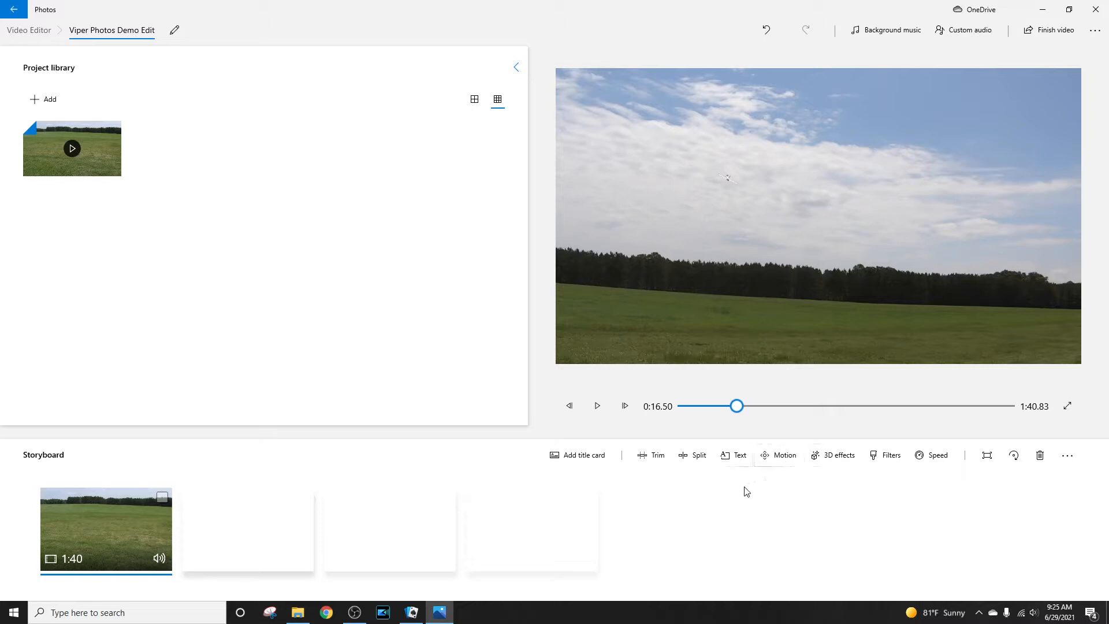
{"action": "left_click", "coordinate": [697, 461]}
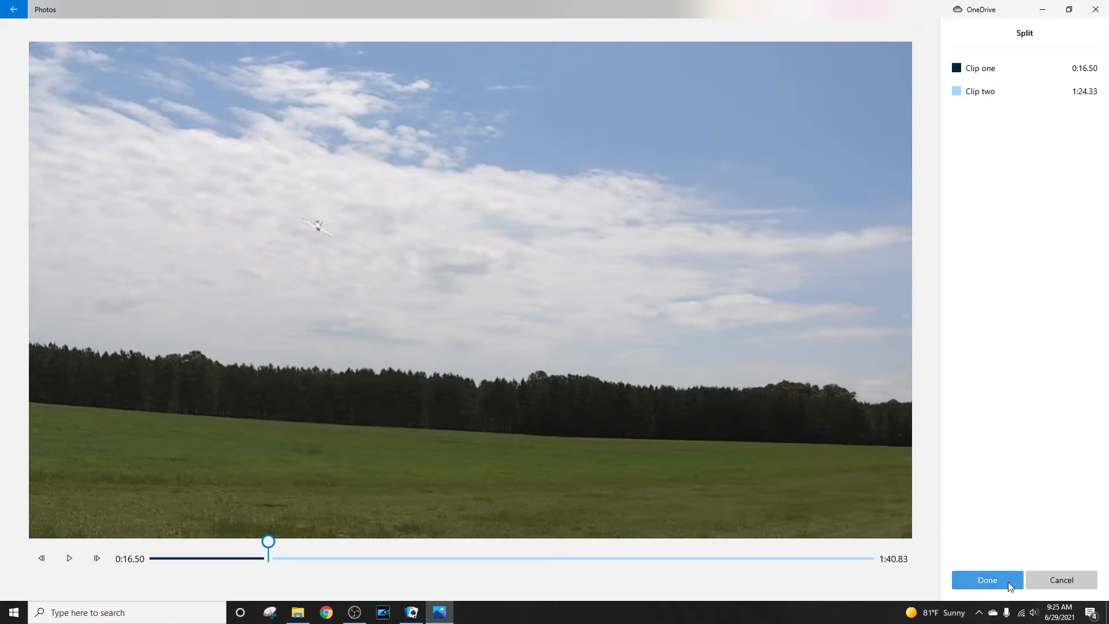
{"action": "left_click", "coordinate": [1019, 579]}
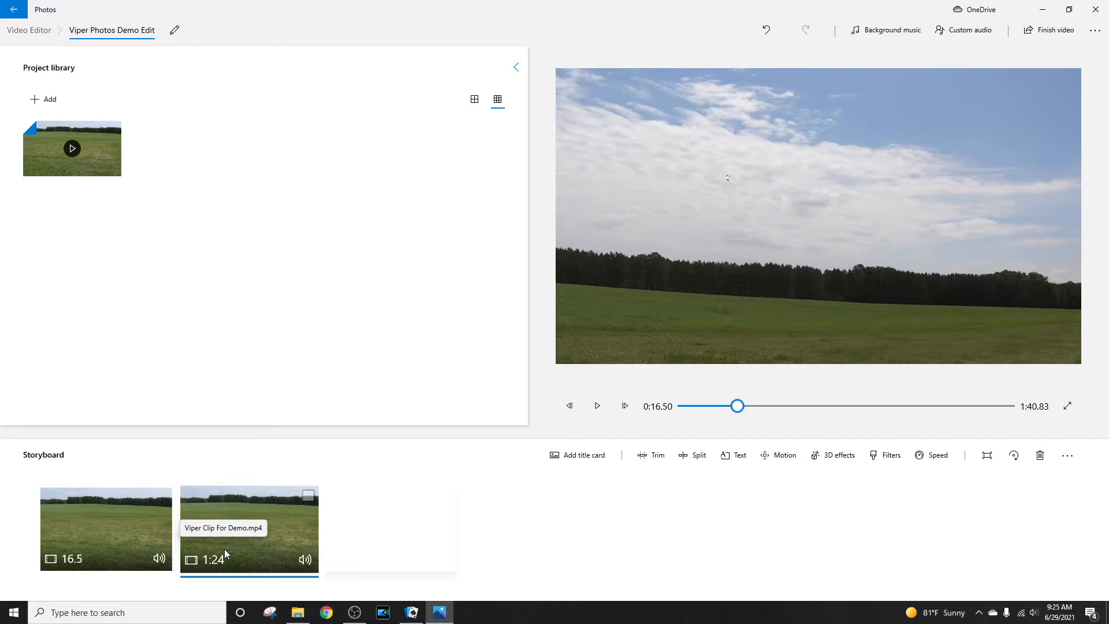
- Find the frame just before the plane's launch in the first storyboard clip and split the clip at 0:14.50
{"action": "left_click", "coordinate": [96, 553]}
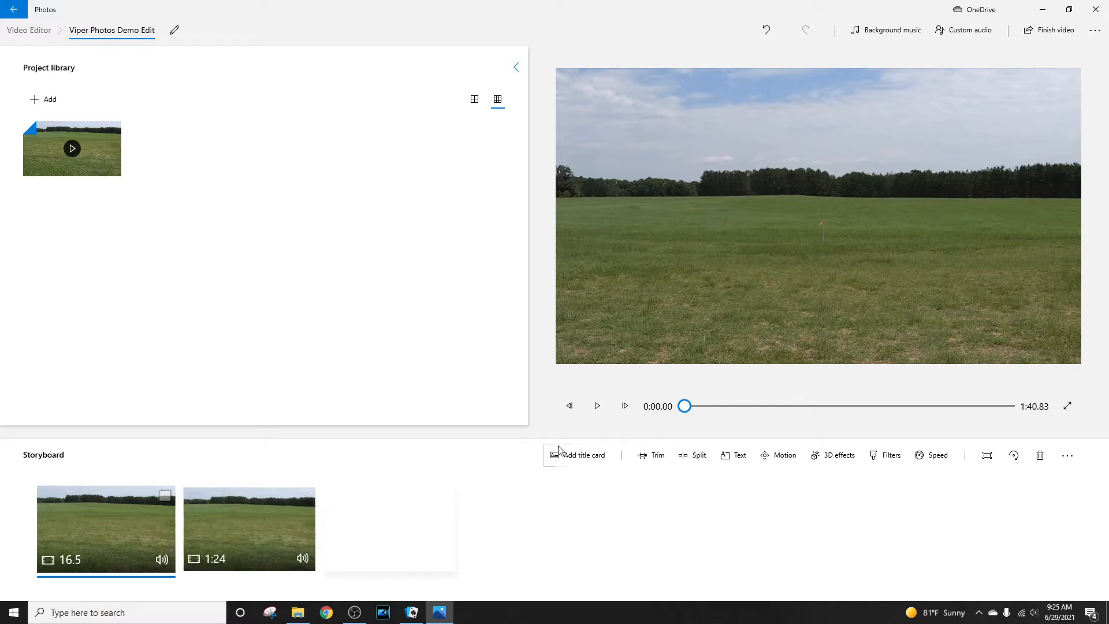
{"action": "left_click", "coordinate": [597, 407]}
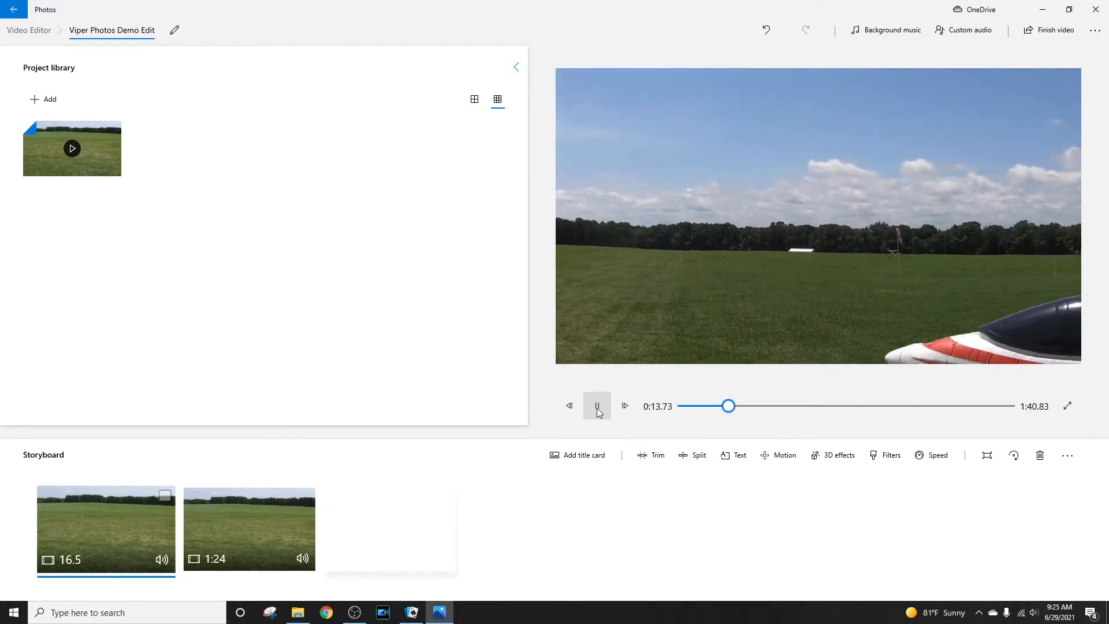
{"action": "left_click", "coordinate": [598, 408]}
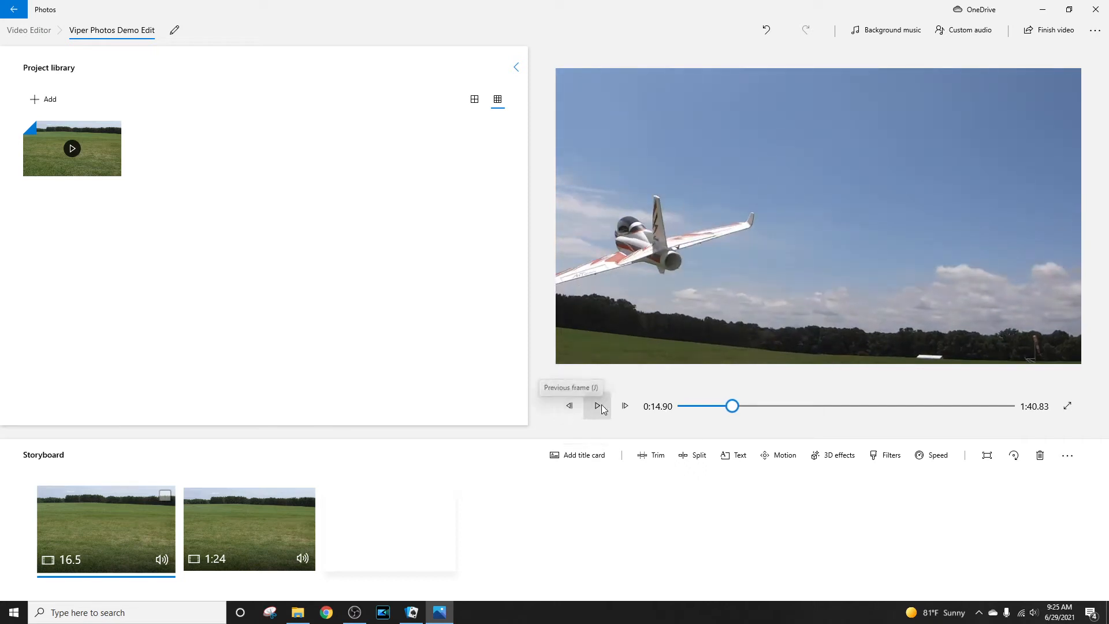
{"action": "left_click", "coordinate": [570, 408]}
{"action": "left_click", "coordinate": [570, 408]}
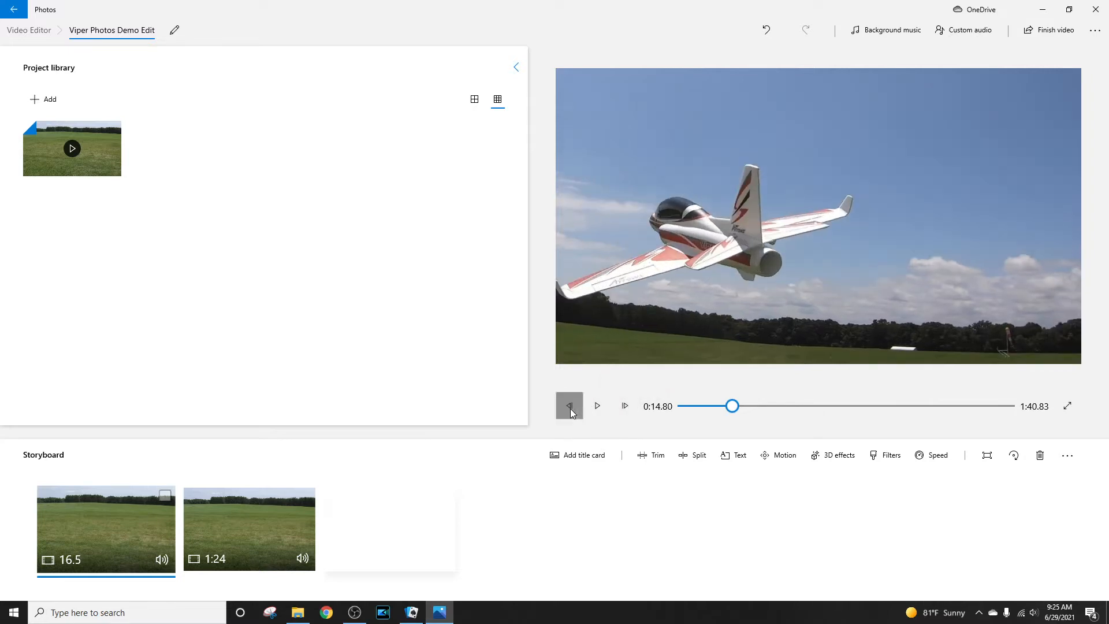
{"action": "left_click", "coordinate": [570, 408]}
{"action": "left_click", "coordinate": [570, 408]}
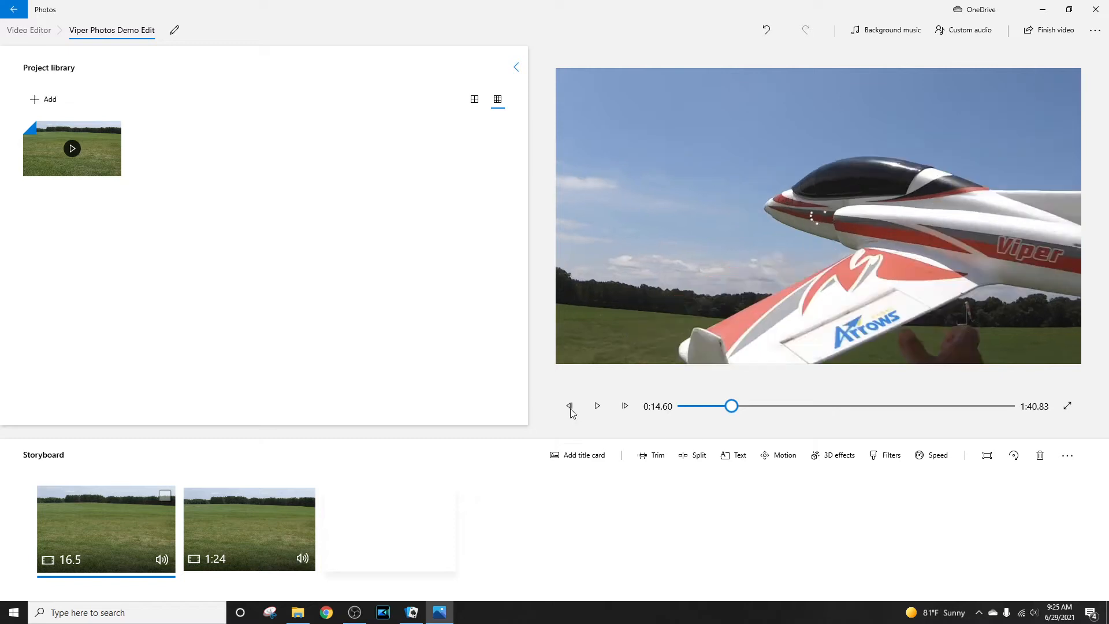
{"action": "left_click", "coordinate": [570, 408]}
{"action": "left_click", "coordinate": [570, 408]}
{"action": "left_click", "coordinate": [571, 408]}
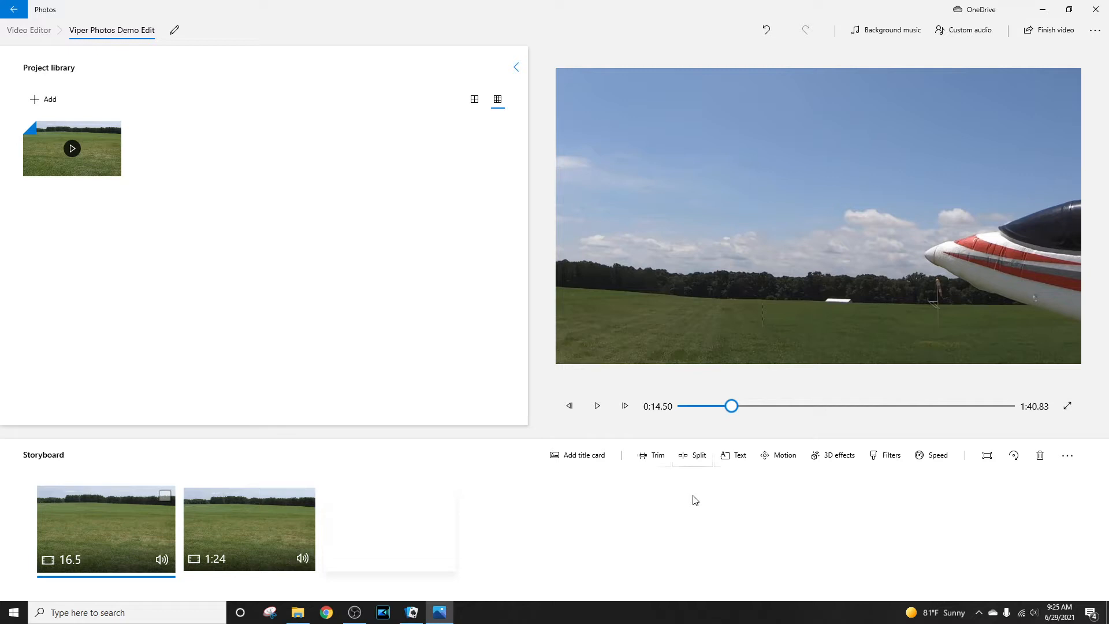
{"action": "left_click", "coordinate": [692, 464]}
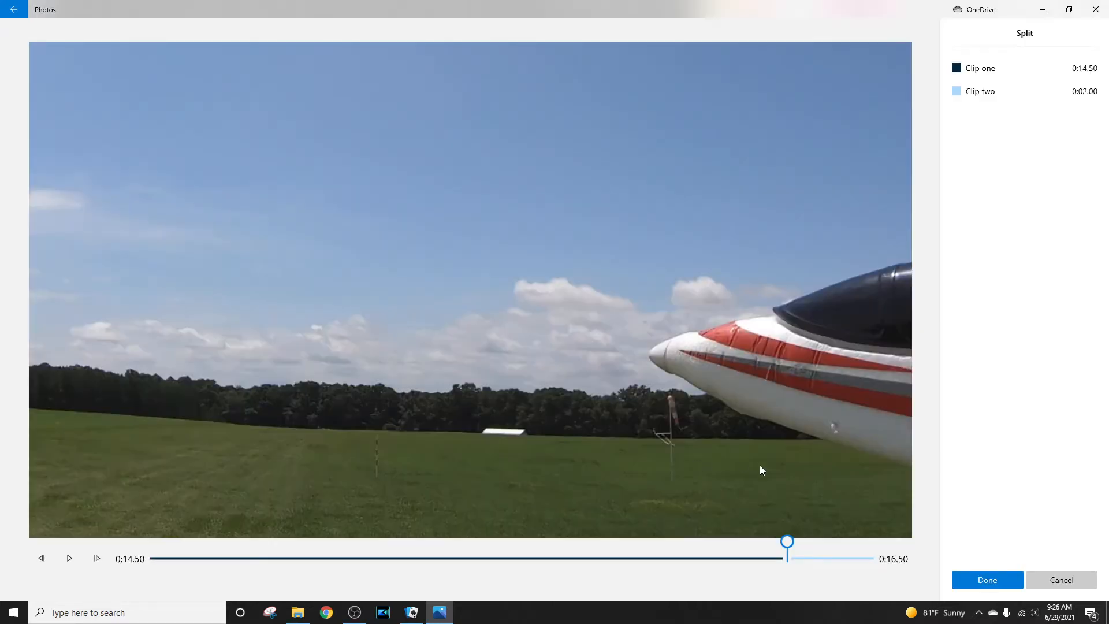
{"action": "left_click", "coordinate": [995, 577]}
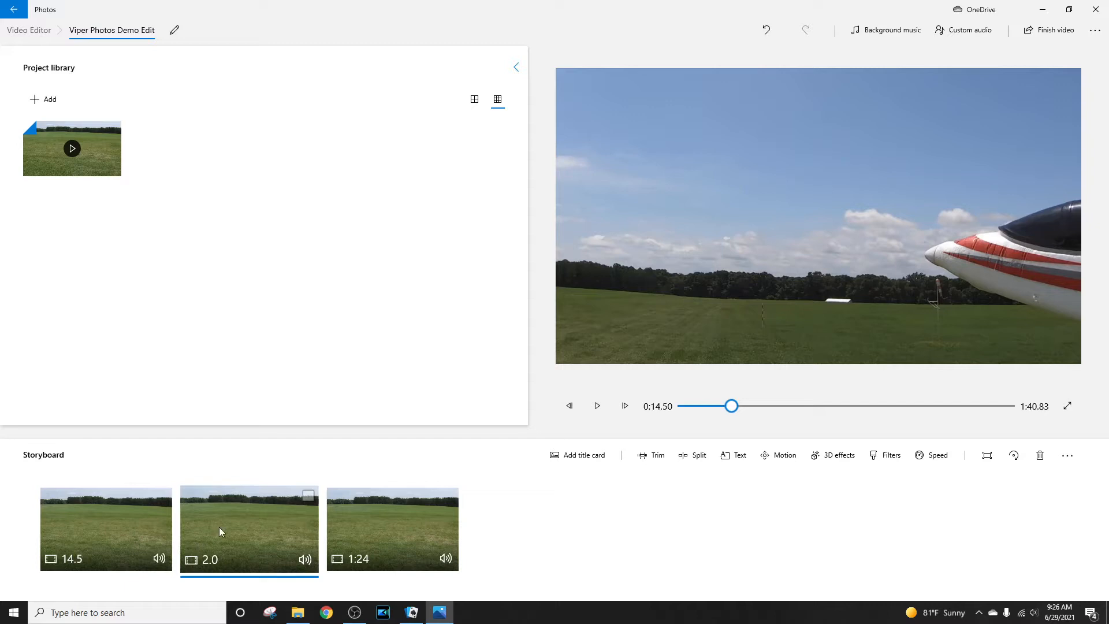
- Preview the new 2.0-second launch clip and place a copy of it directly after the original
{"action": "left_click", "coordinate": [593, 410]}
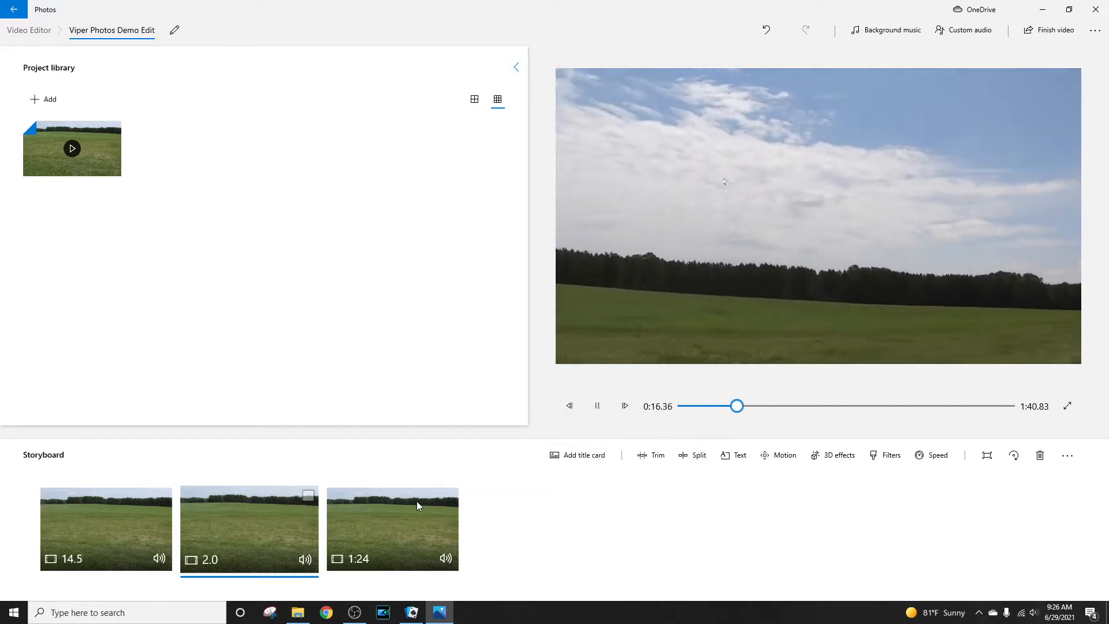
{"action": "left_click", "coordinate": [596, 408]}
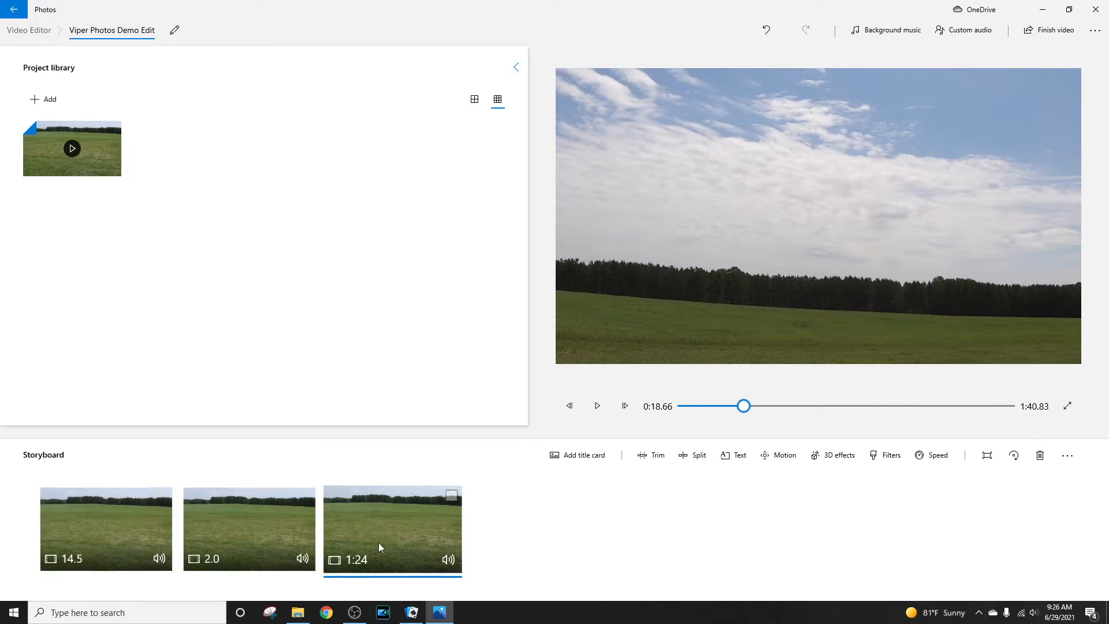
{"action": "left_click", "coordinate": [220, 543]}
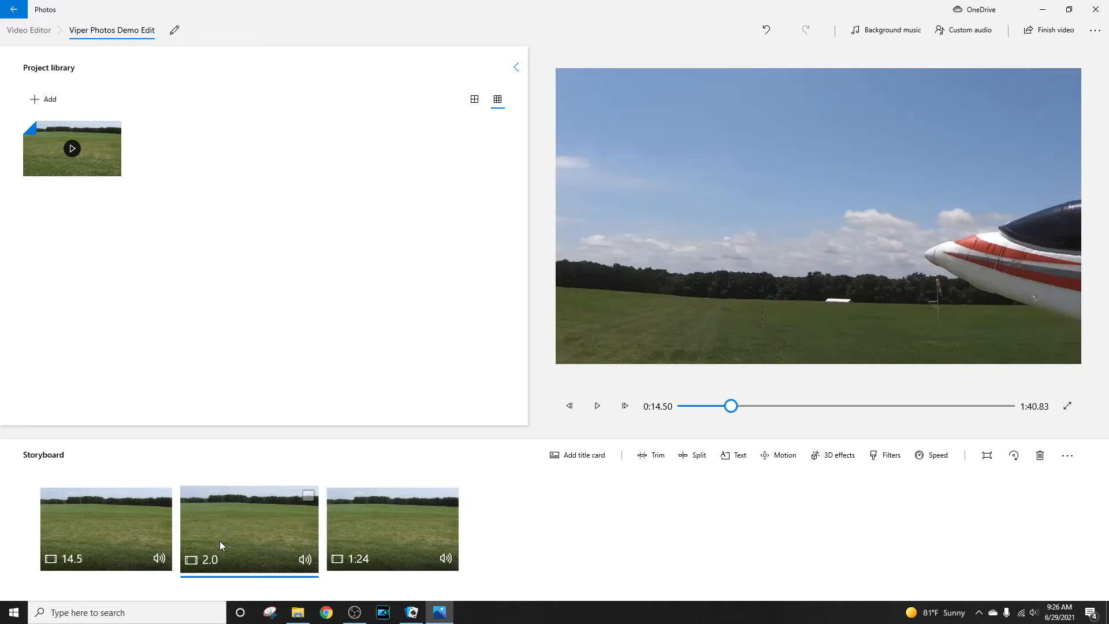
{"action": "right_click", "coordinate": [220, 541]}
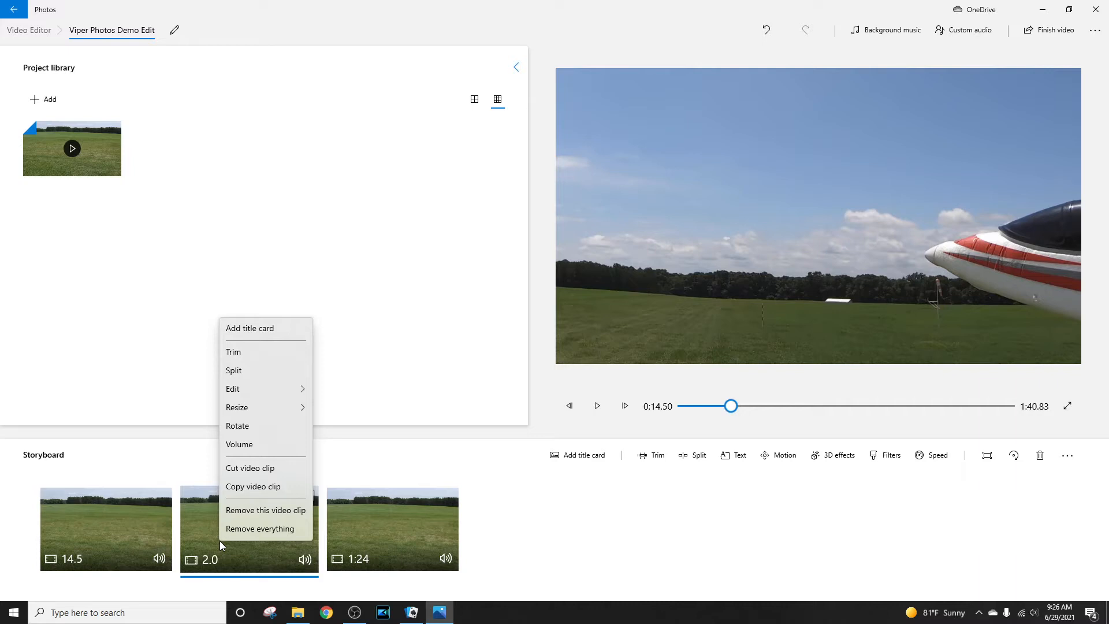
{"action": "left_click", "coordinate": [249, 491]}
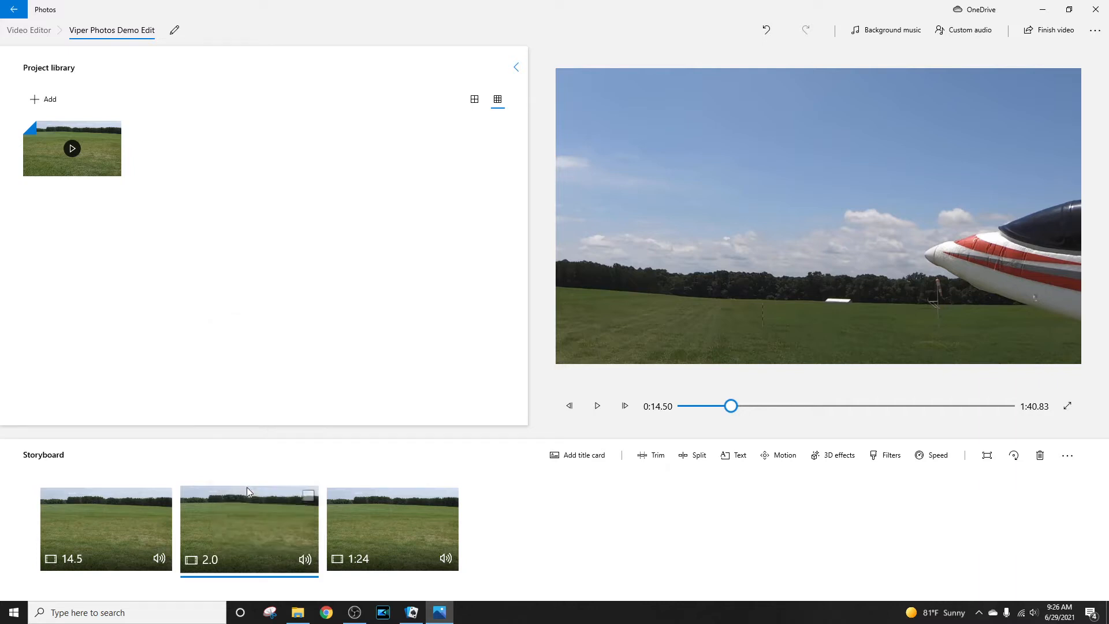
{"action": "right_click", "coordinate": [249, 542]}
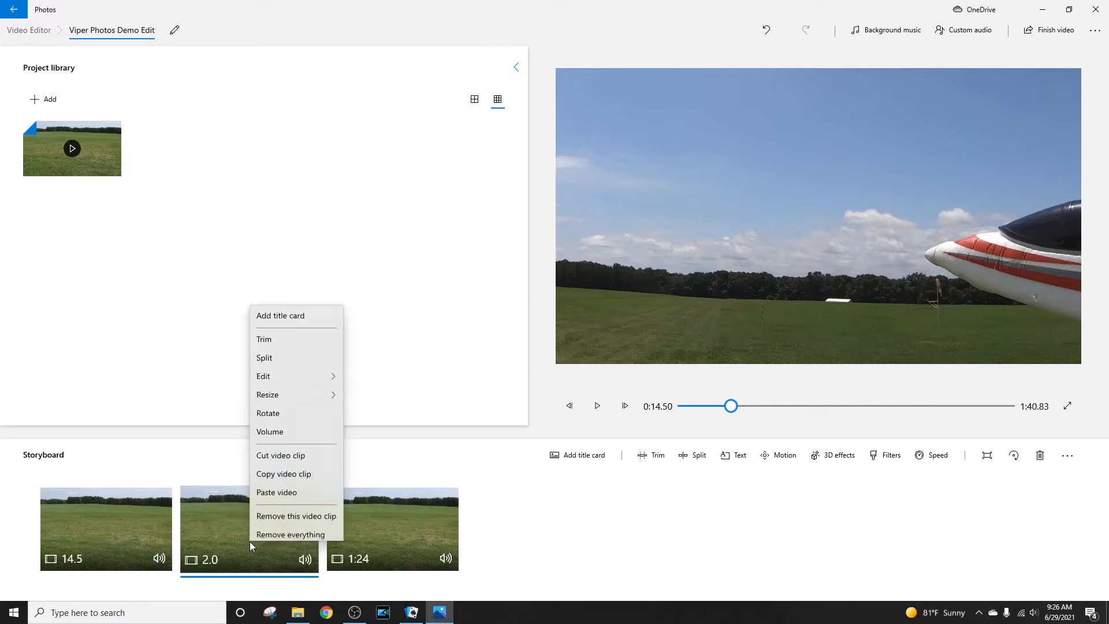
{"action": "left_click", "coordinate": [277, 487]}
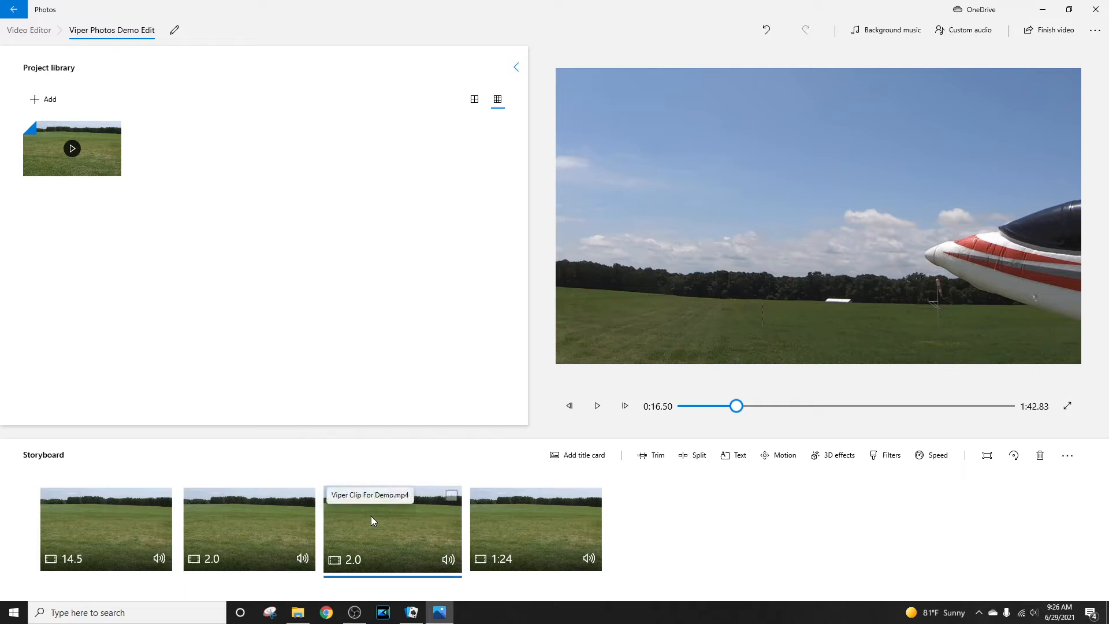
- Slow down the second copy of the launch clip so that it lasts 4.0 seconds
{"action": "left_click", "coordinate": [269, 526]}
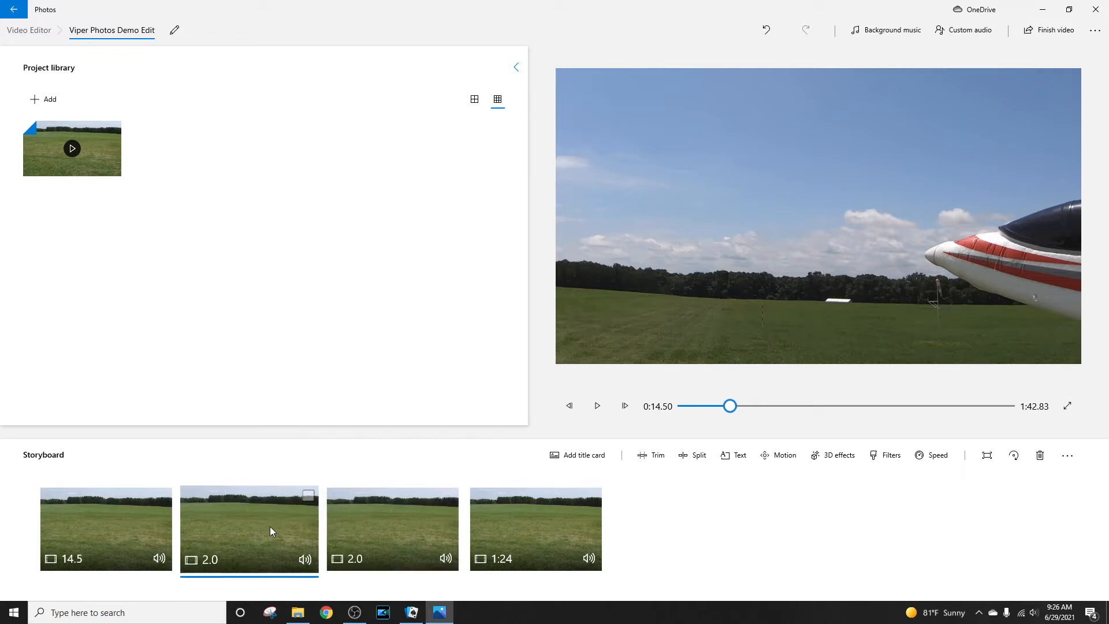
{"action": "left_click", "coordinate": [391, 523]}
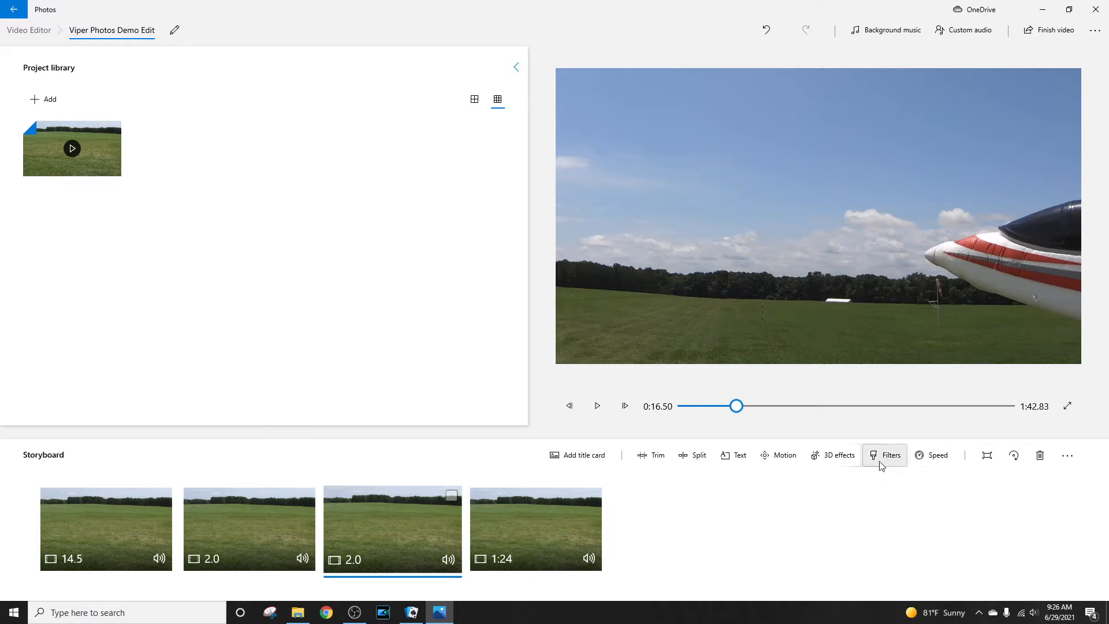
{"action": "left_click", "coordinate": [938, 458]}
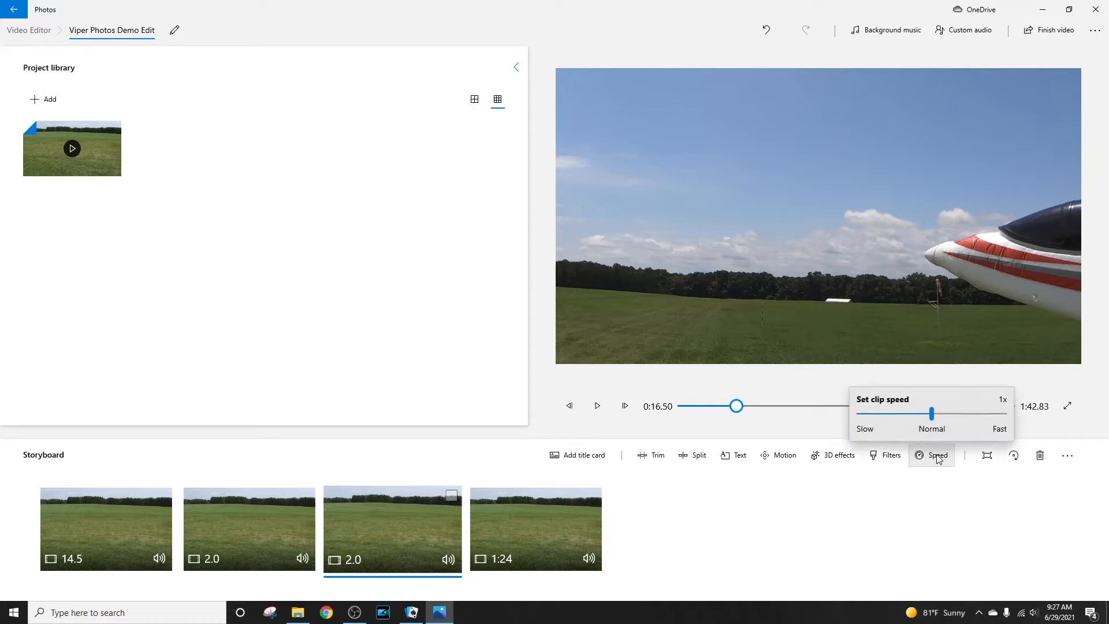
{"action": "left_click", "coordinate": [909, 417]}
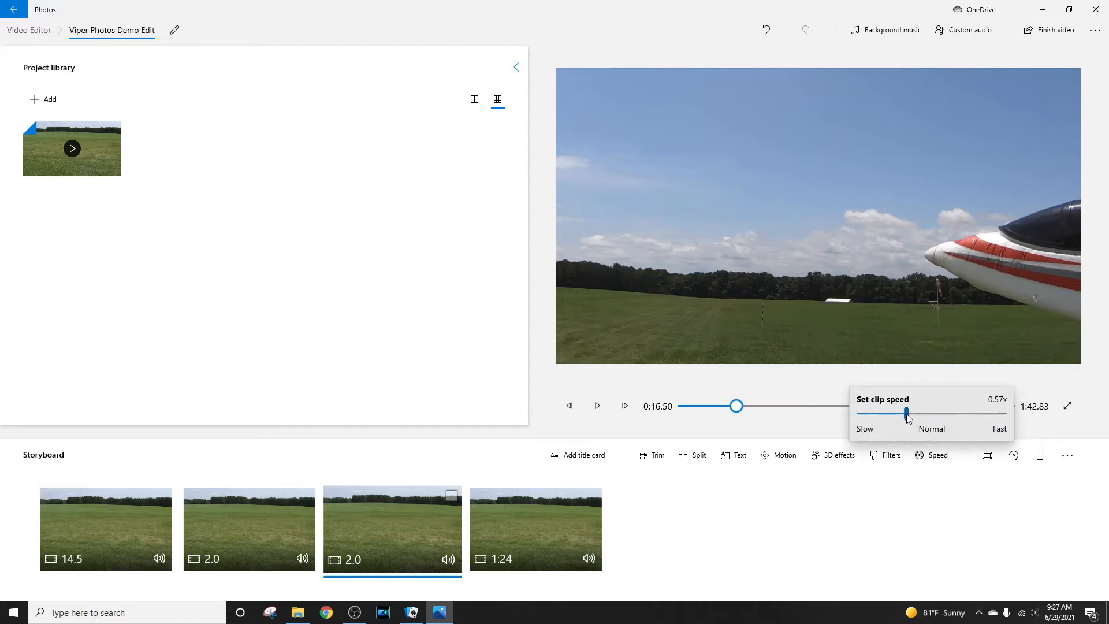
{"action": "left_click_drag", "start_coordinate": [908, 416], "coordinate": [901, 416]}
{"action": "left_click", "coordinate": [857, 528]}
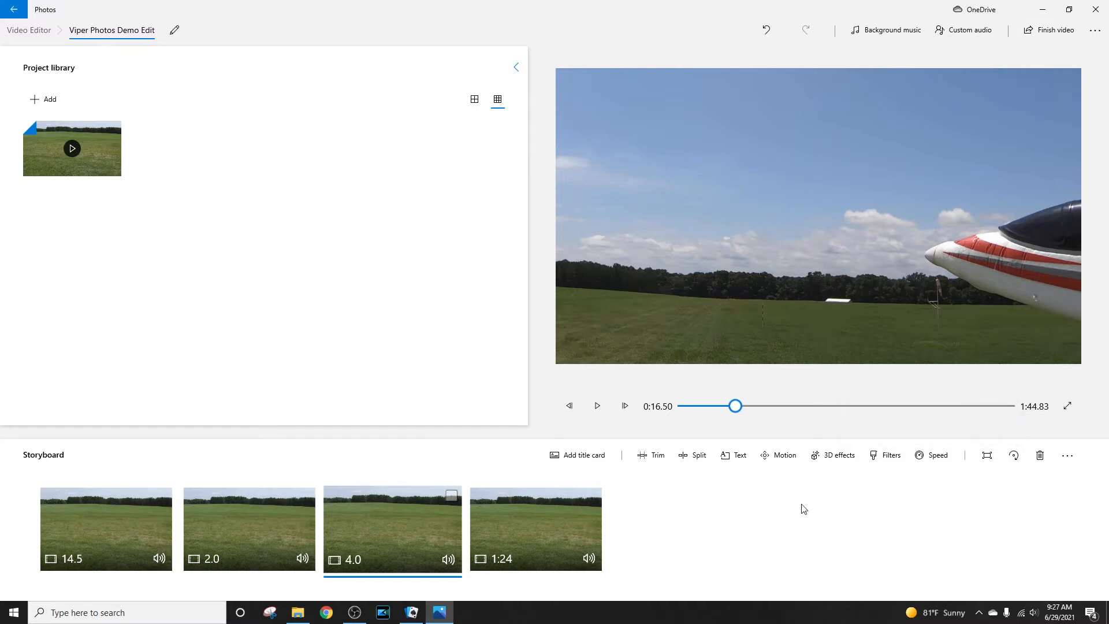
- Add the text "Toss Slow Mo" to the slowed clip in Cinema style with the Top layout, shown for about the first fifth of the clip
{"action": "left_click", "coordinate": [734, 455]}
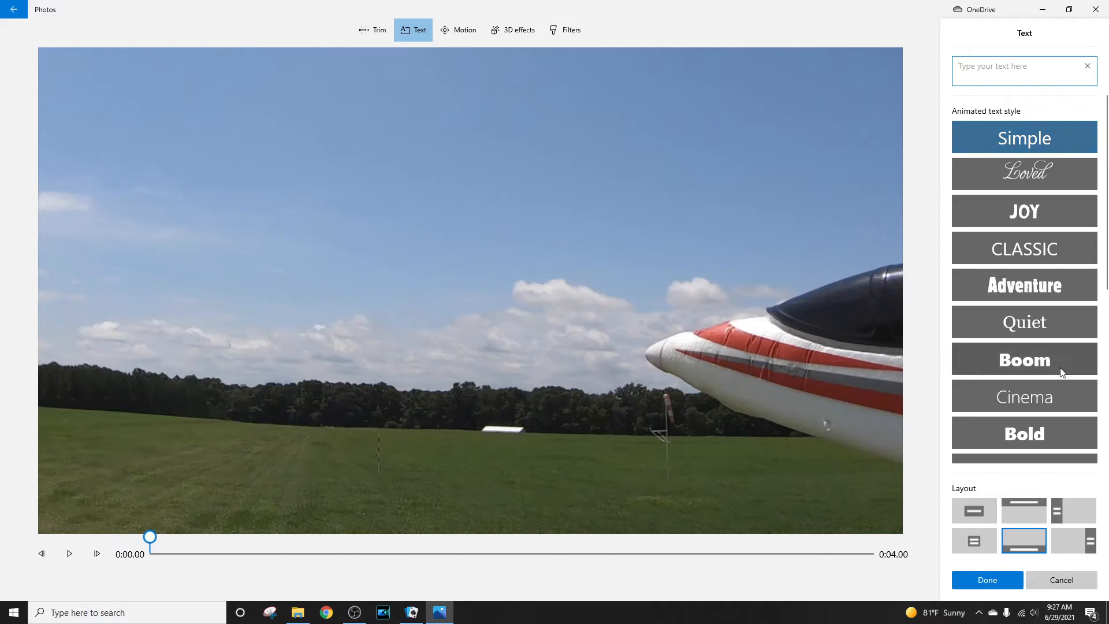
{"action": "left_click", "coordinate": [1043, 402]}
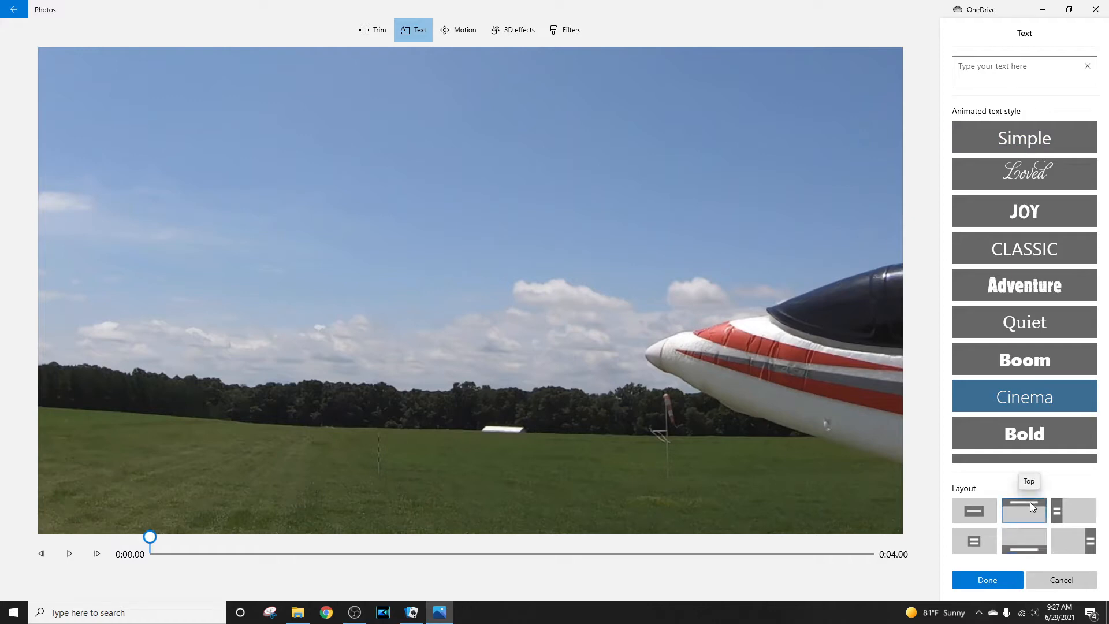
{"action": "left_click", "coordinate": [965, 69]}
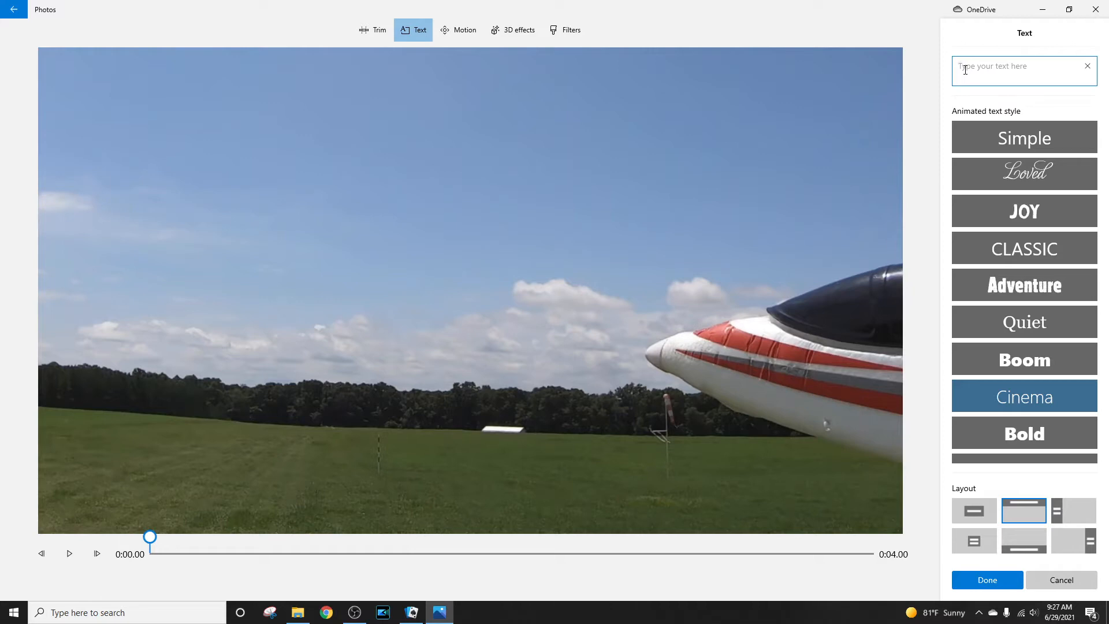
{"action": "type", "text": "Toss Slo"}
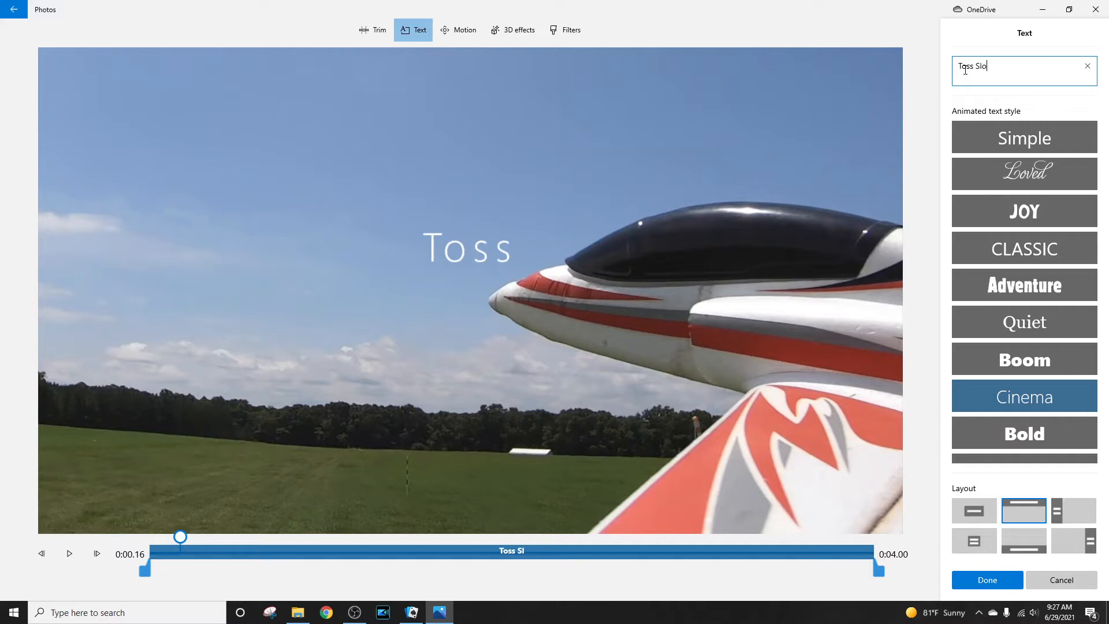
{"action": "type", "text": "w Mo"}
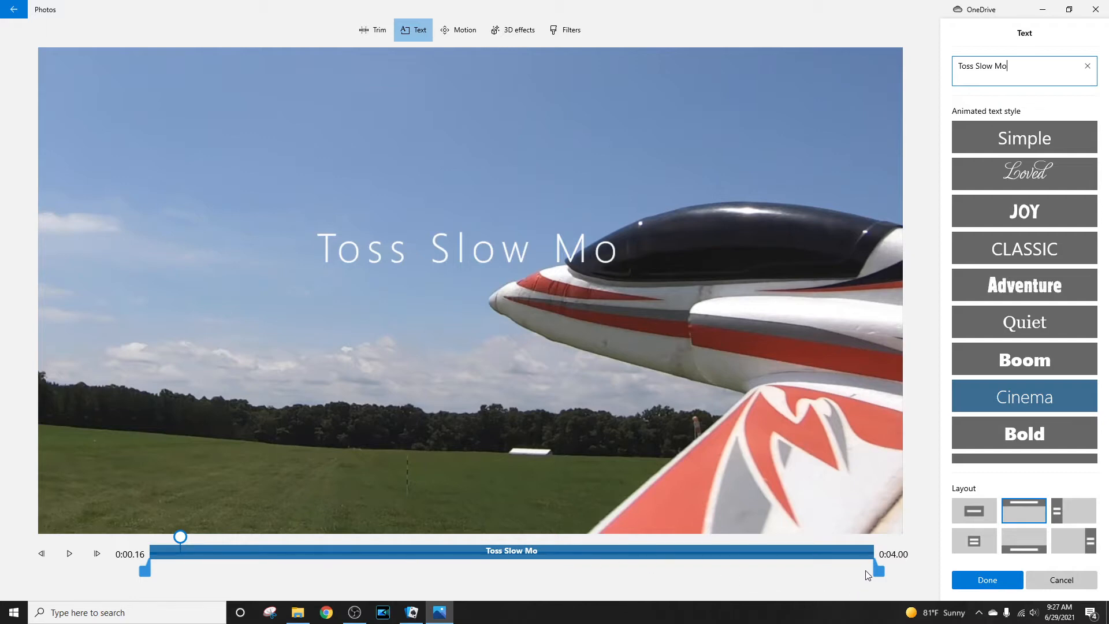
{"action": "left_click_drag", "start_coordinate": [878, 572], "coordinate": [307, 570]}
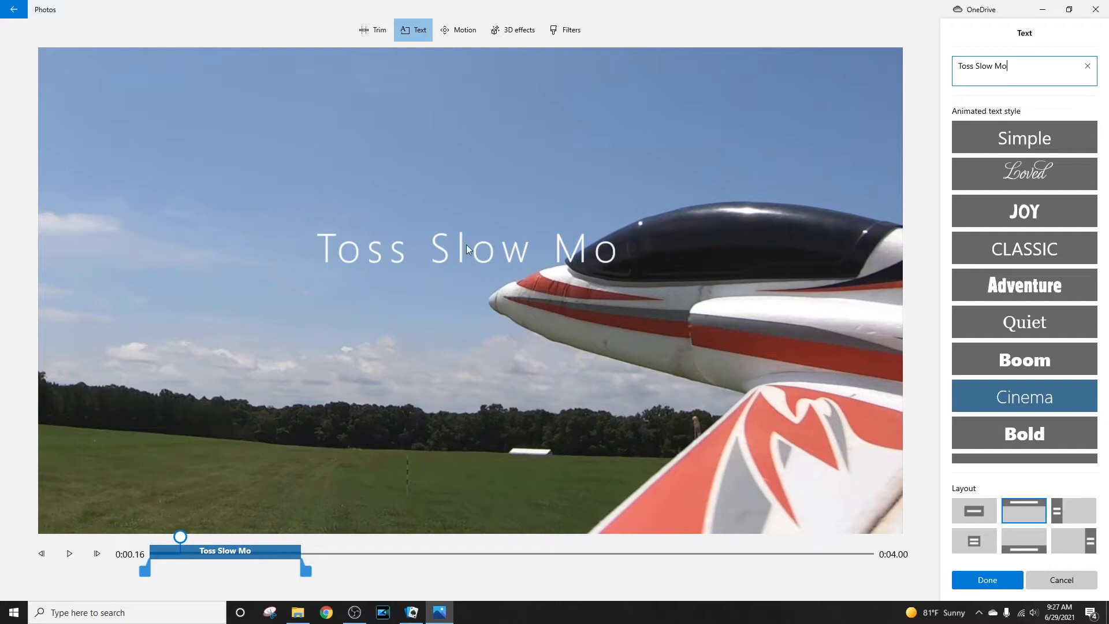
{"action": "left_click", "coordinate": [988, 581]}
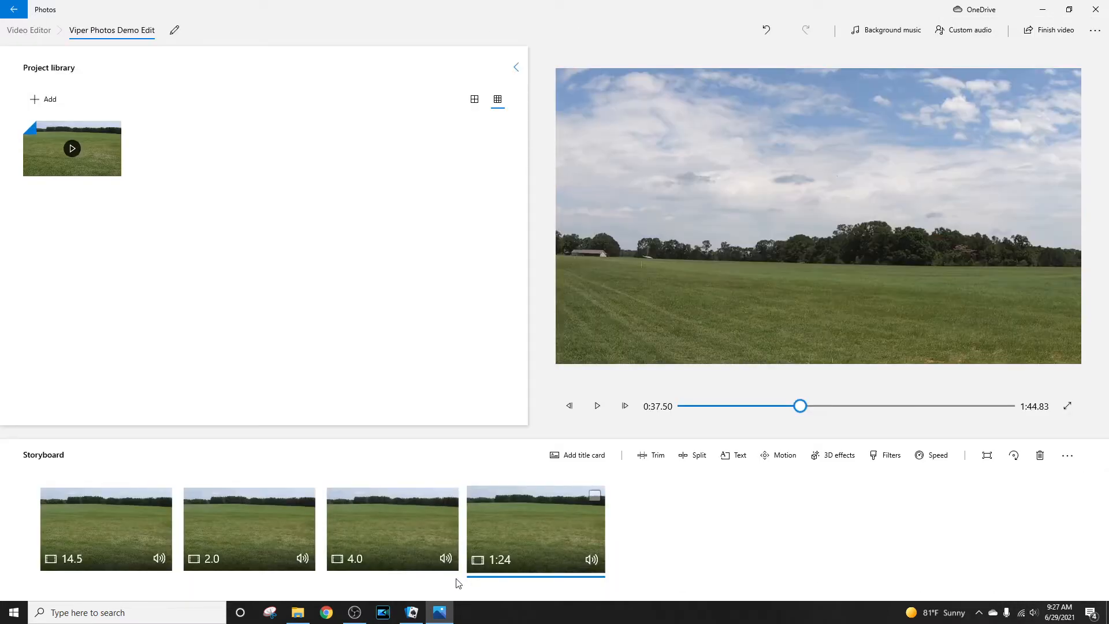
- Play the storyboard from the normal-speed launch through the titled slow-motion clip to check the sequence
{"action": "left_click", "coordinate": [355, 540]}
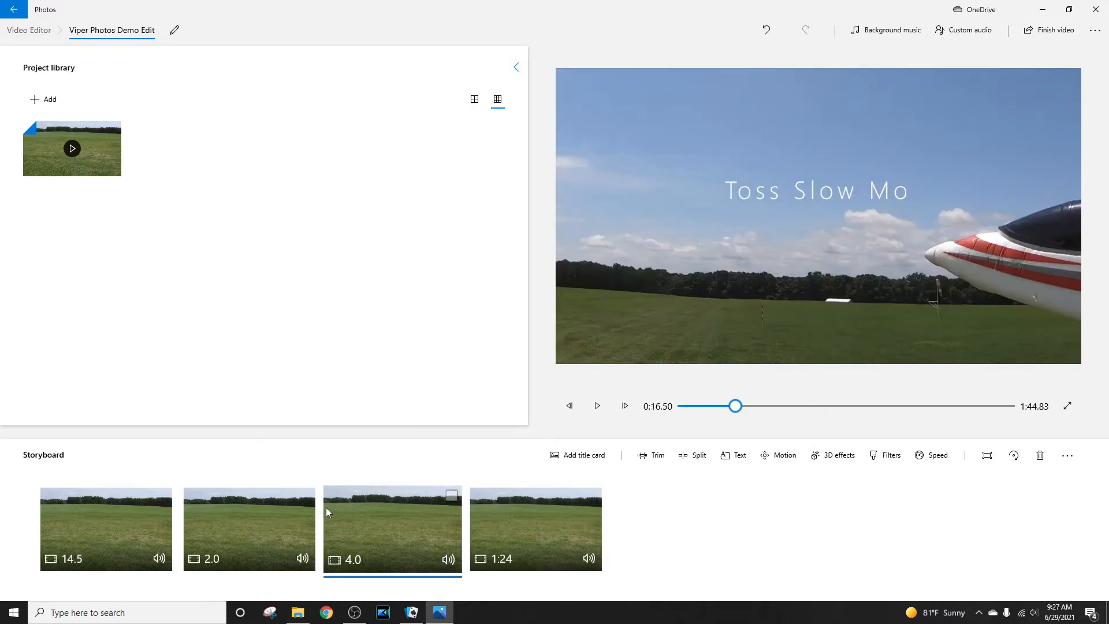
{"action": "left_click", "coordinate": [287, 517]}
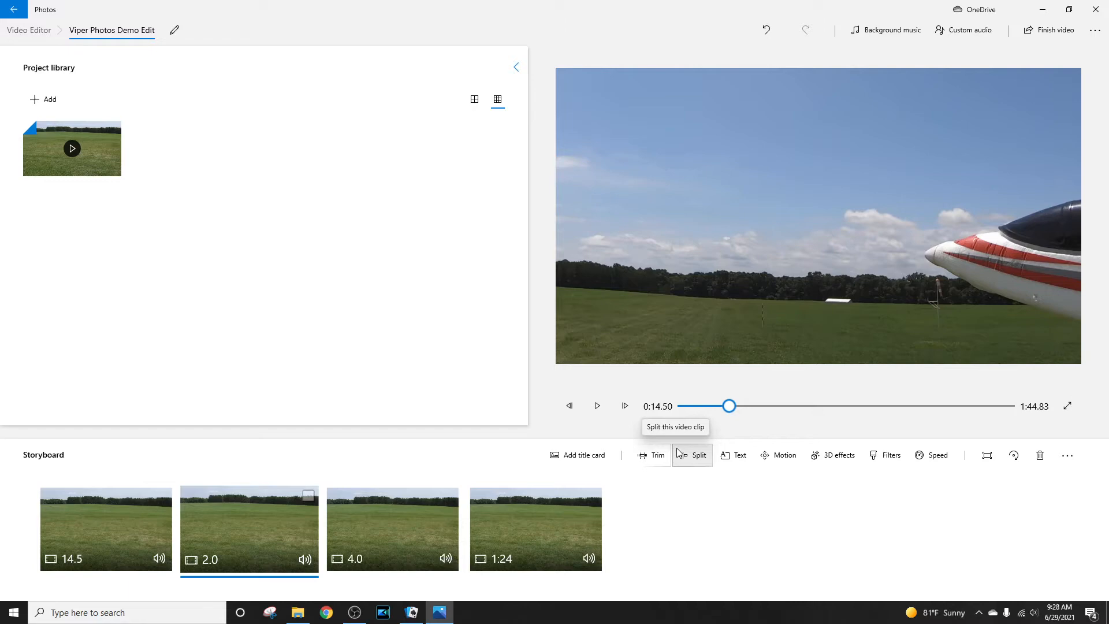
{"action": "left_click", "coordinate": [604, 408]}
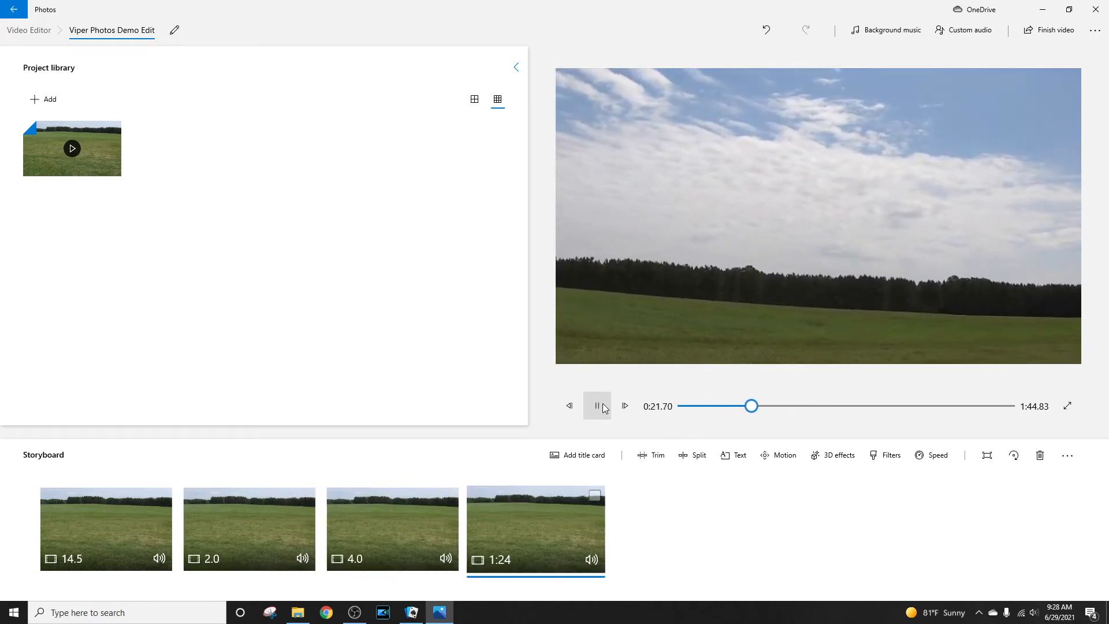
{"action": "left_click", "coordinate": [604, 409]}
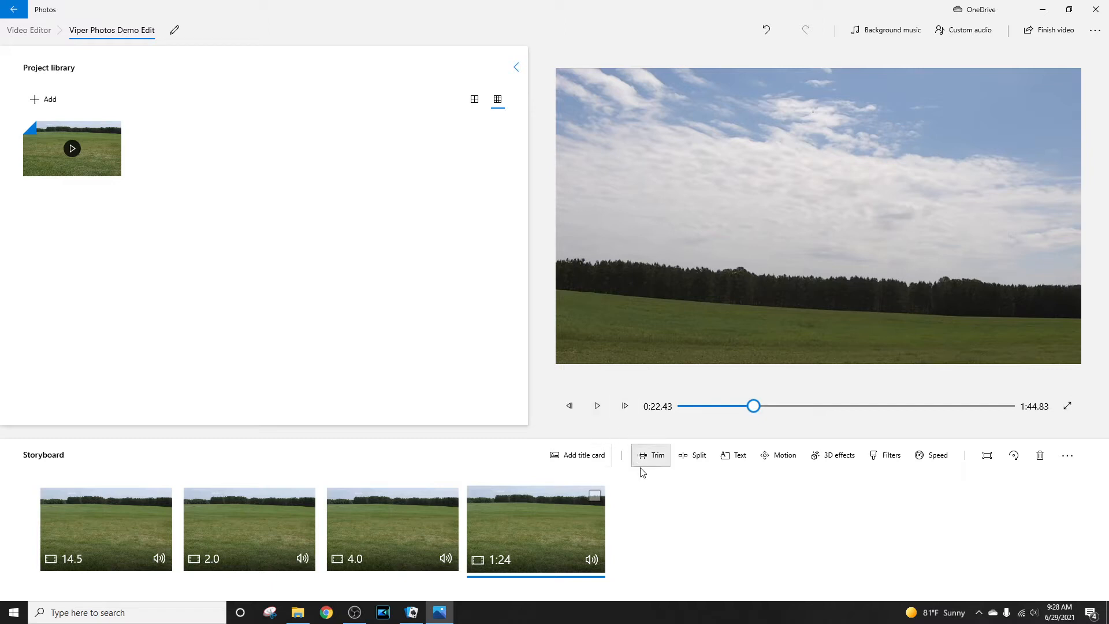
- Duplicate the 2.0-second normal-speed launch clip and place the copy directly after the 4.0-second slow-motion clip
{"action": "left_click", "coordinate": [235, 550]}
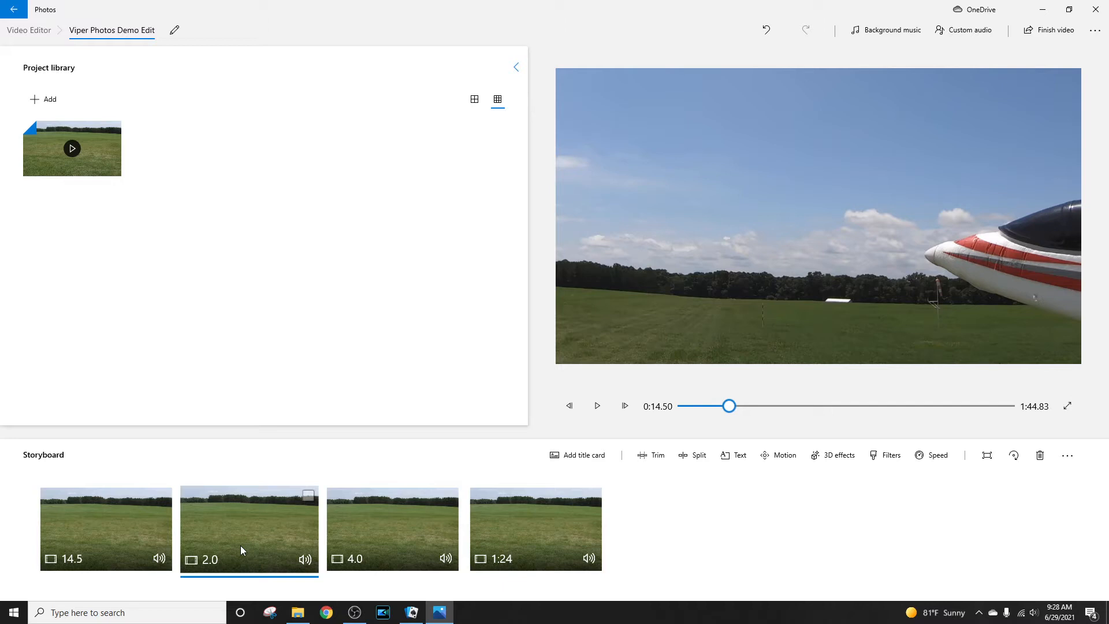
{"action": "right_click", "coordinate": [240, 545]}
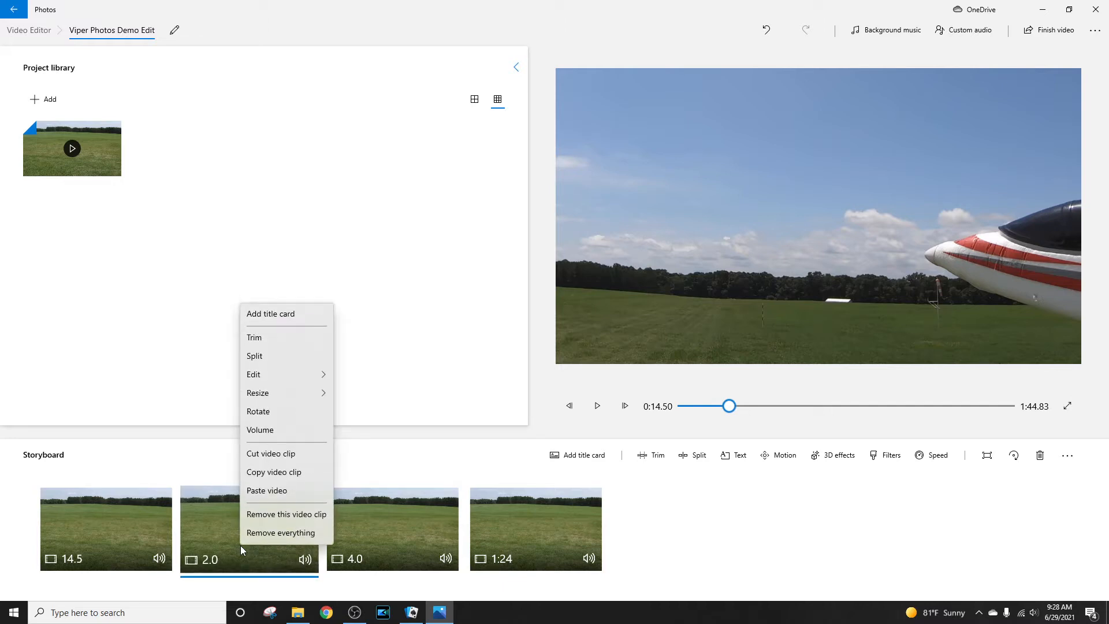
{"action": "left_click", "coordinate": [268, 473]}
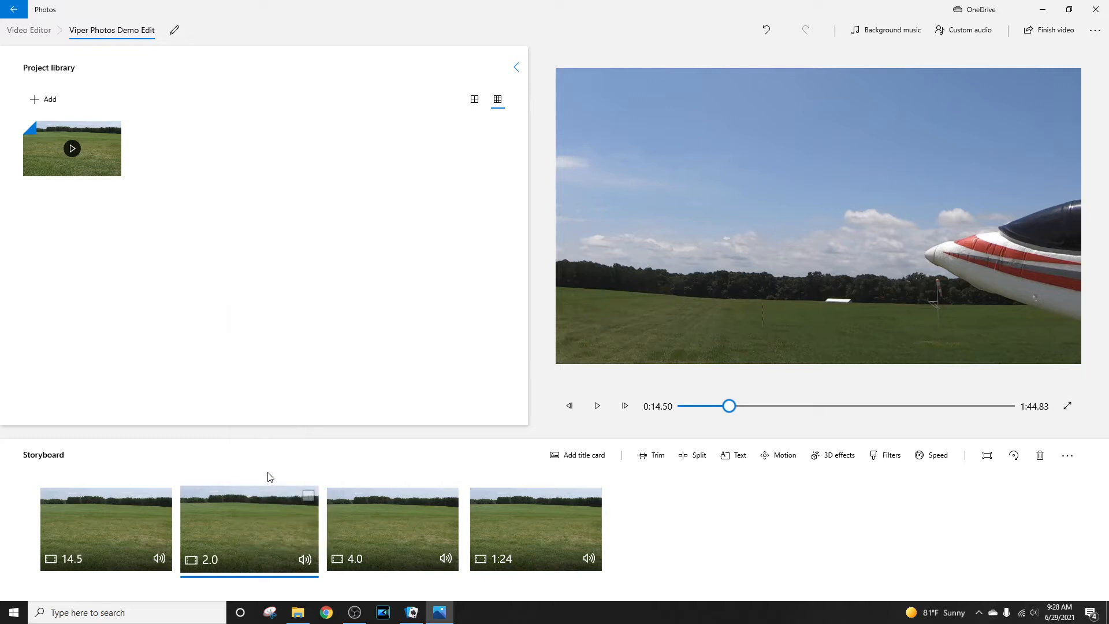
{"action": "right_click", "coordinate": [250, 530]}
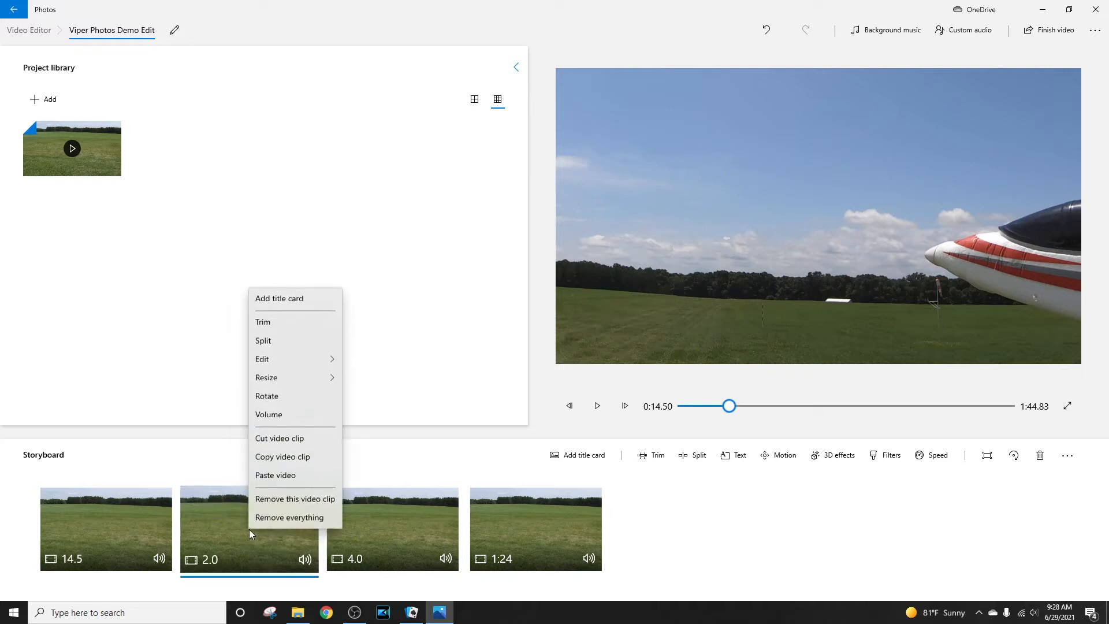
{"action": "left_click", "coordinate": [276, 475]}
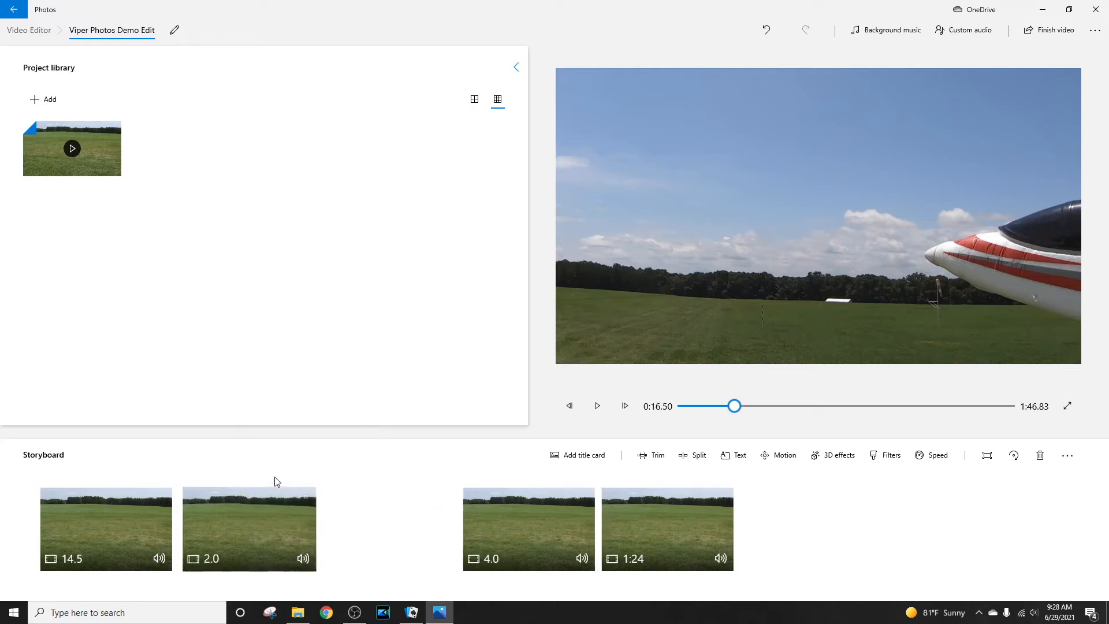
{"action": "left_click_drag", "start_coordinate": [389, 522], "coordinate": [567, 549]}
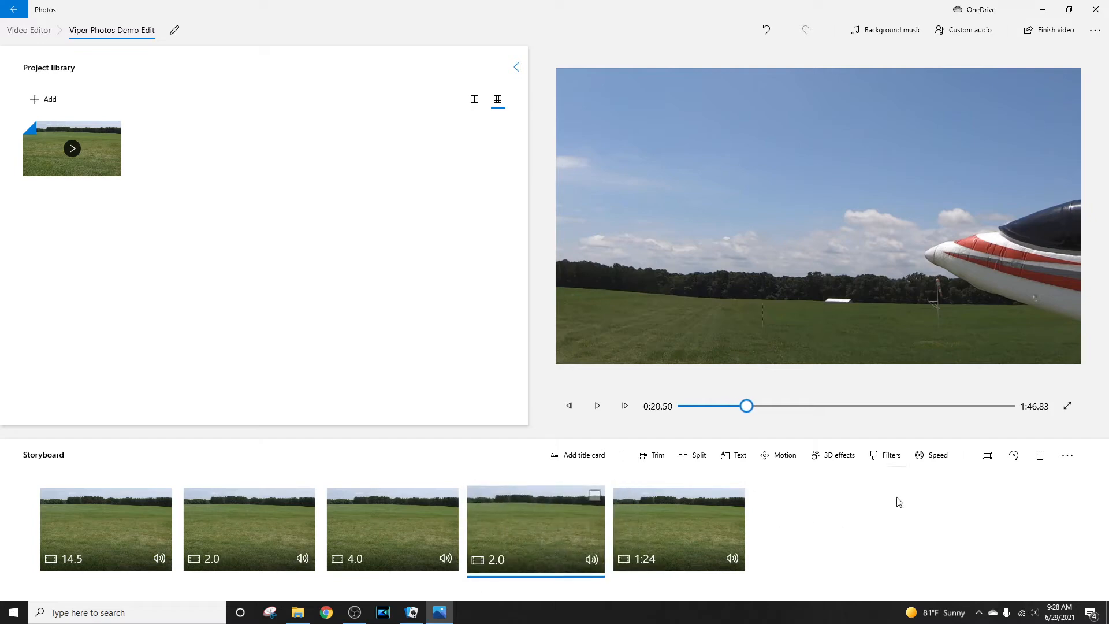
- Add the text "Reduced Sound Volume" in Adventure style to the new launch copy
{"action": "left_click", "coordinate": [742, 458]}
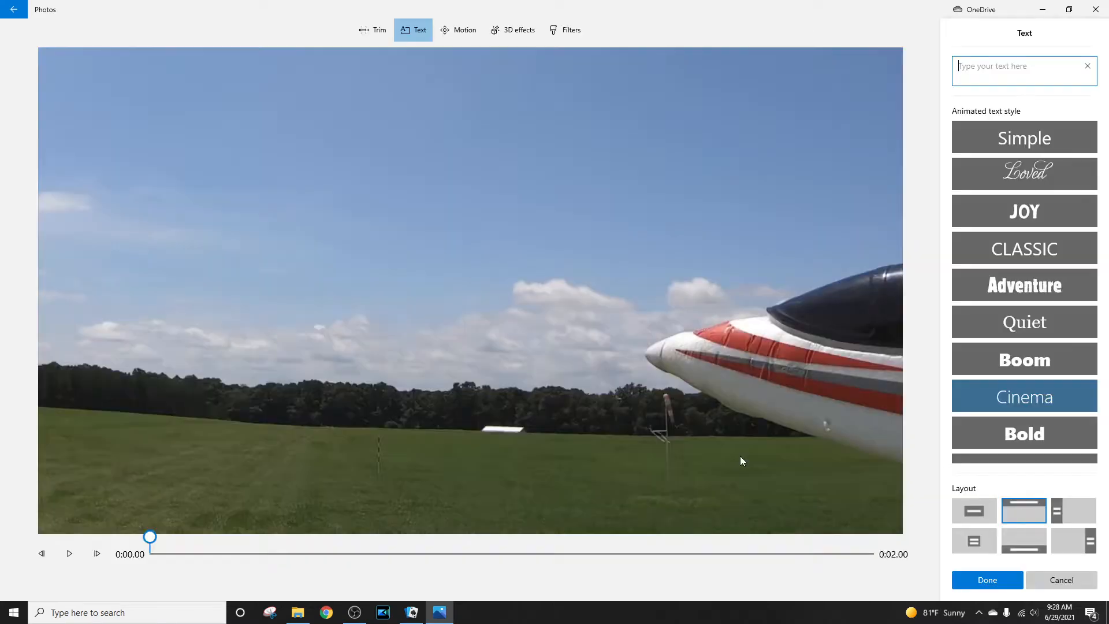
{"action": "left_click", "coordinate": [1024, 289]}
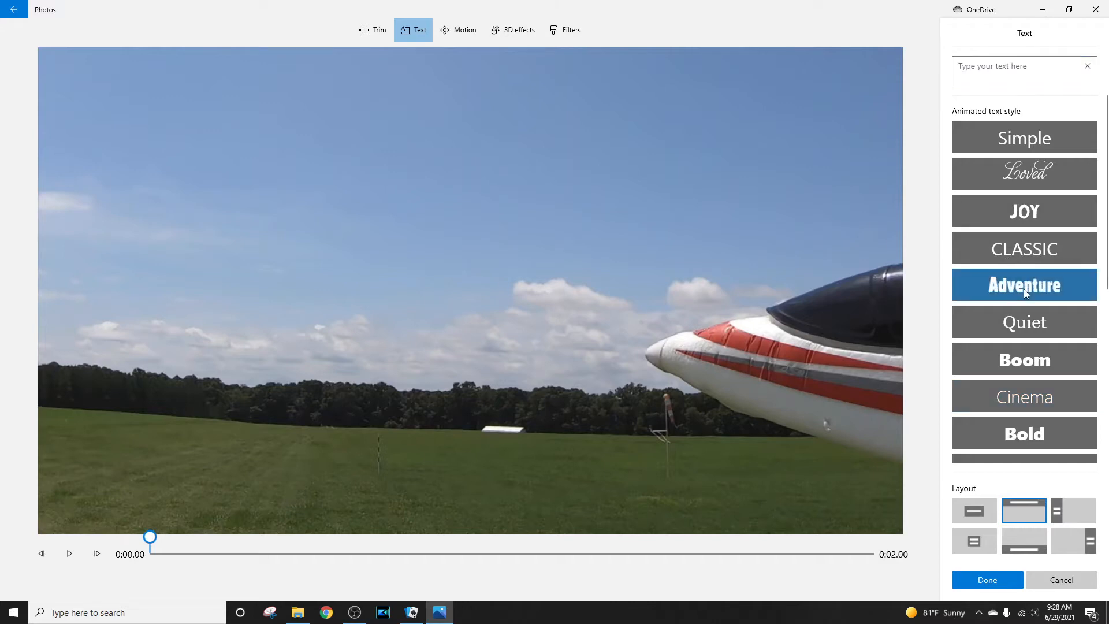
{"action": "left_click", "coordinate": [1011, 68]}
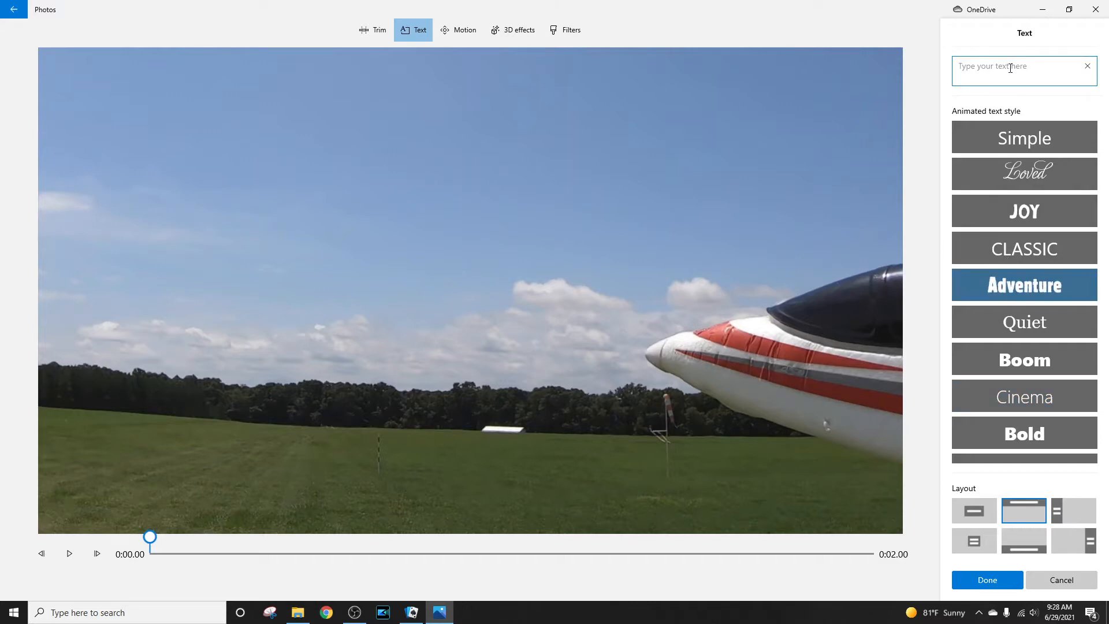
{"action": "type", "text": "Re"}
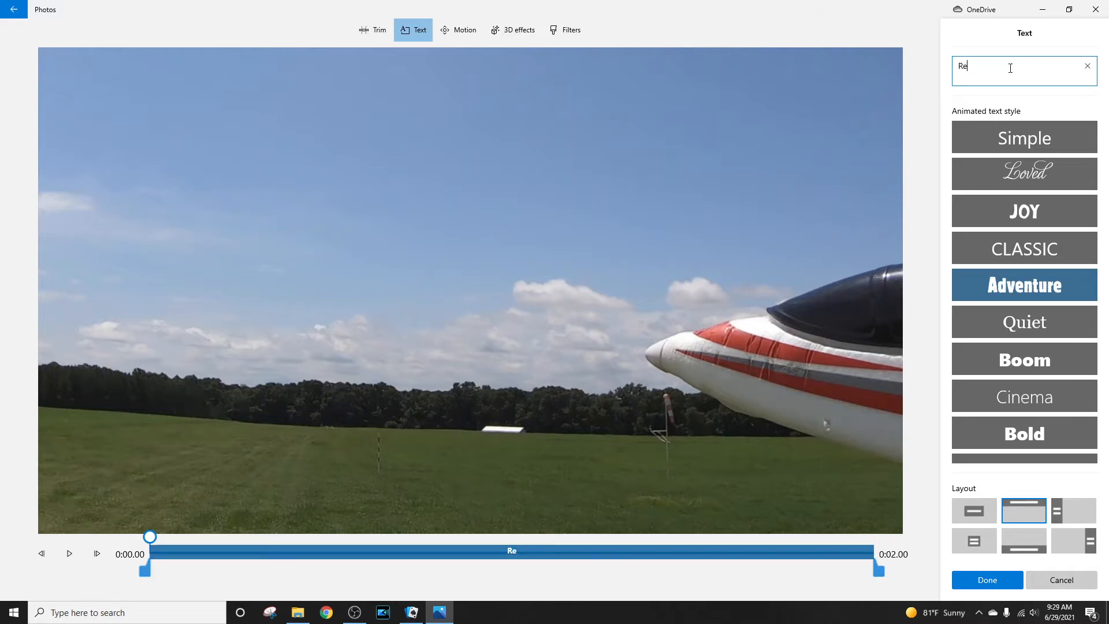
{"action": "type", "text": "duced"}
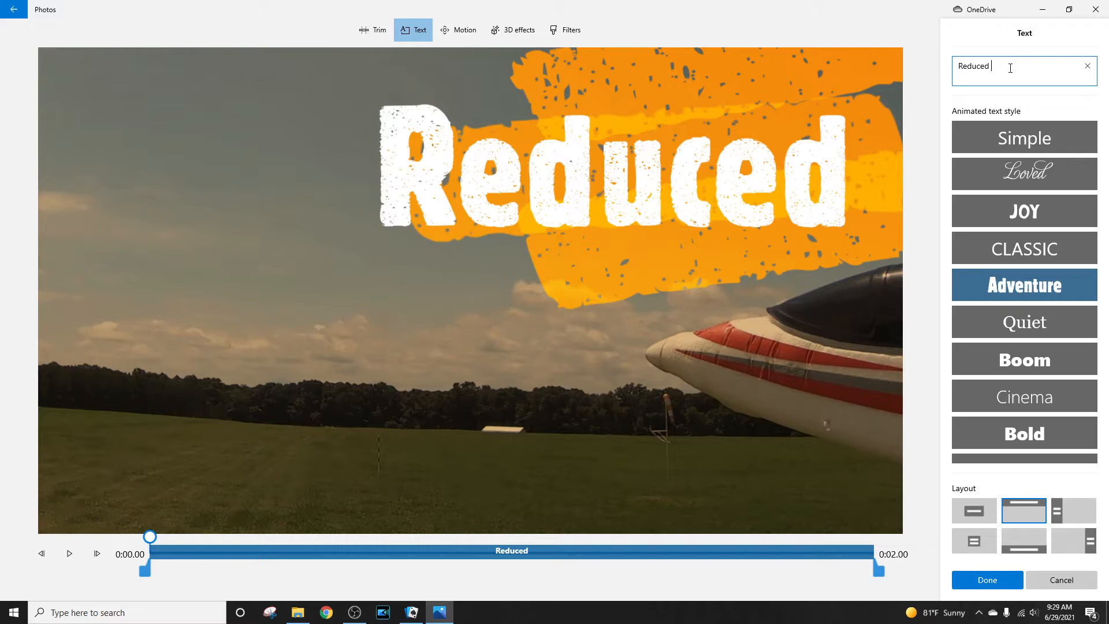
{"action": "type", "text": " Sound"}
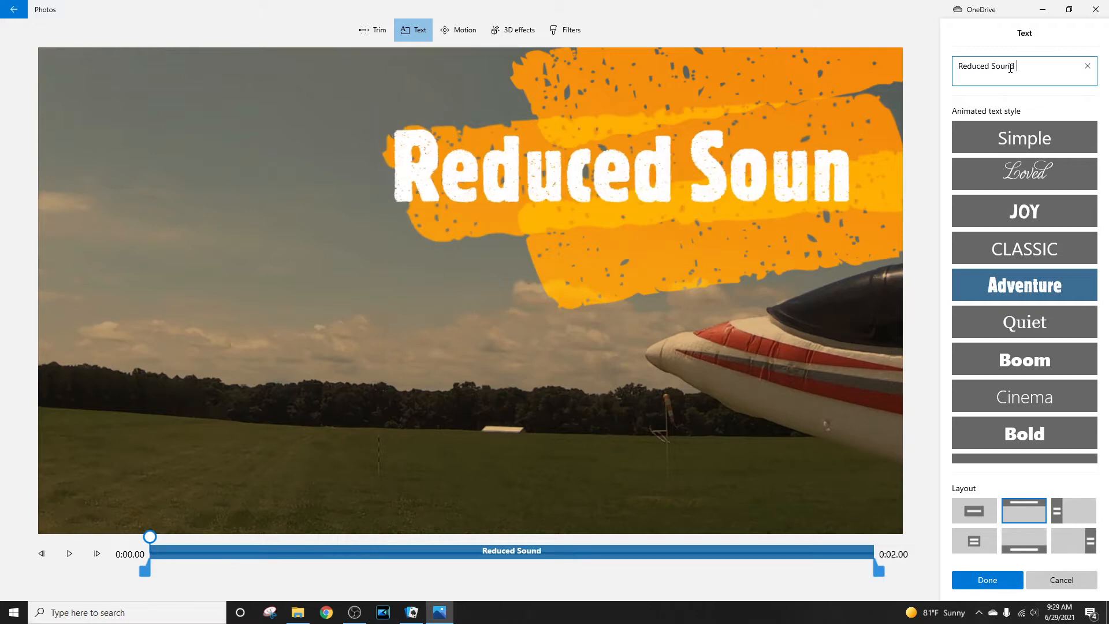
{"action": "type", "text": " Vo"}
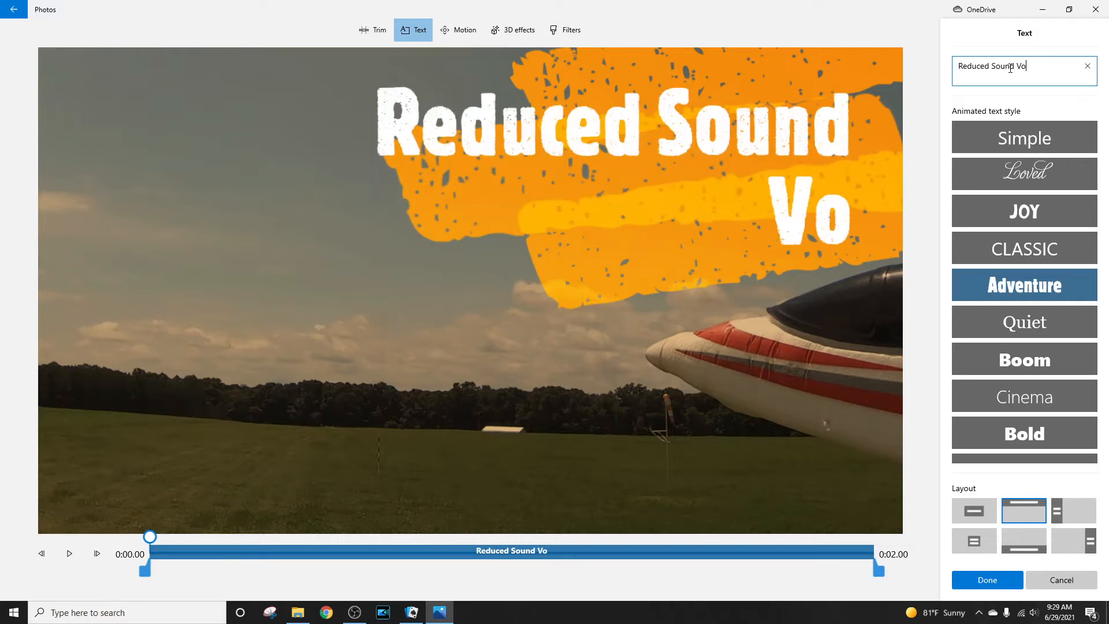
{"action": "type", "text": "lume"}
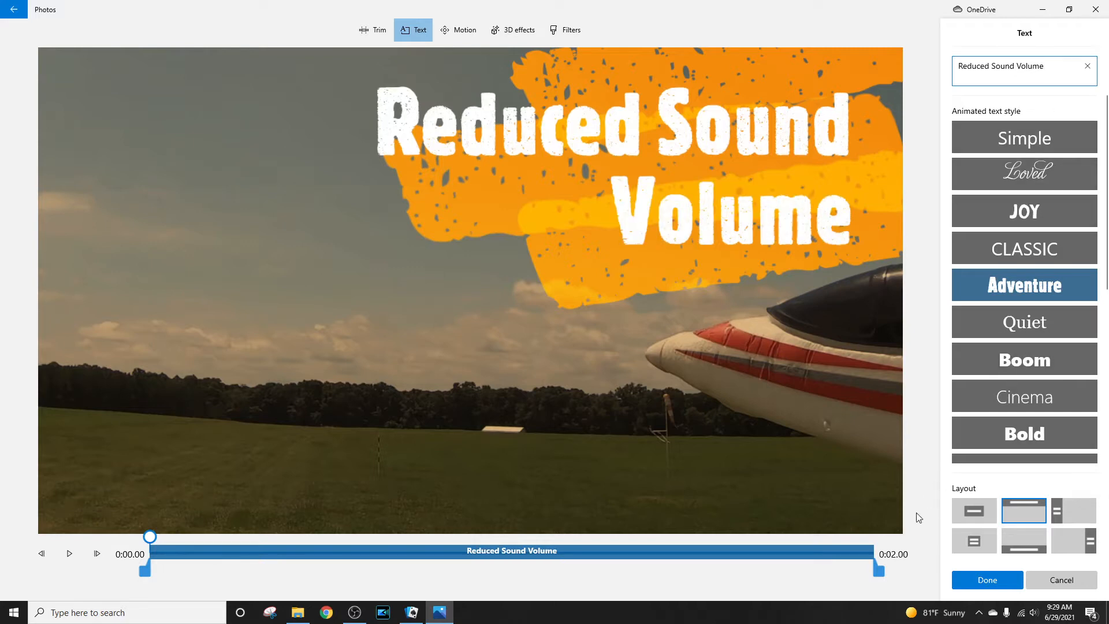
{"action": "left_click", "coordinate": [988, 578]}
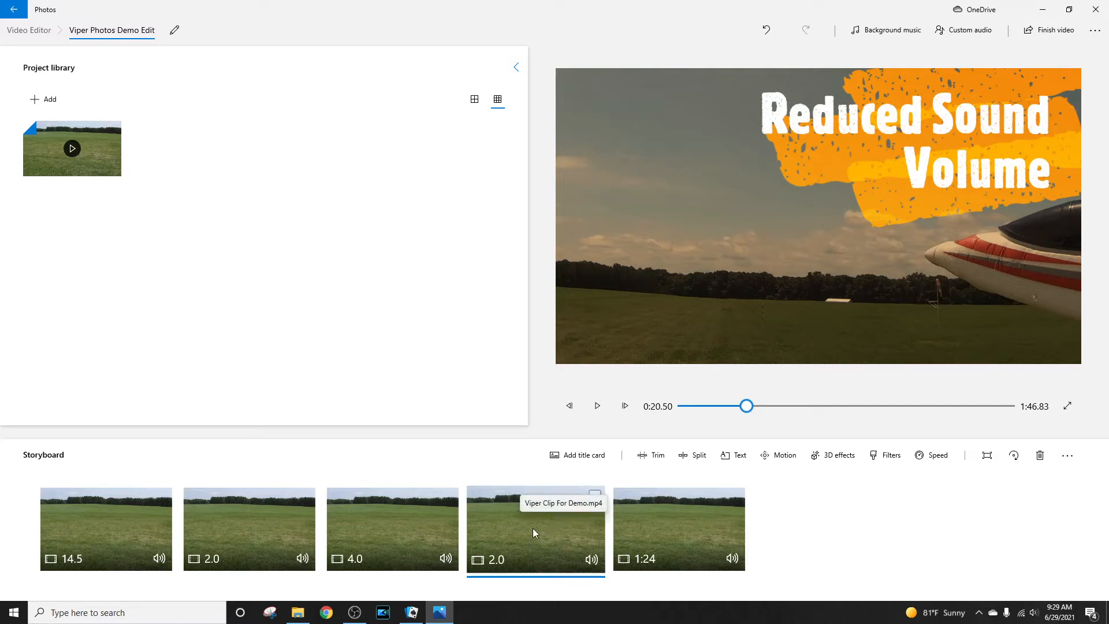
- Lower the volume of the "Reduced Sound Volume" clip all the way down to mute it
{"action": "right_click", "coordinate": [537, 542]}
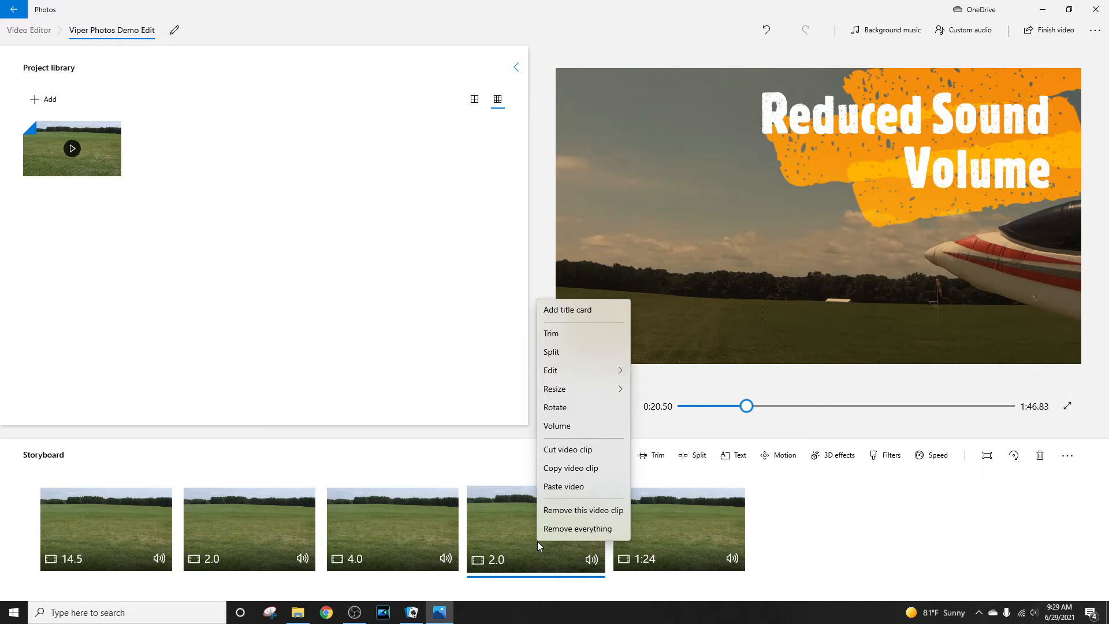
{"action": "left_click", "coordinate": [565, 426]}
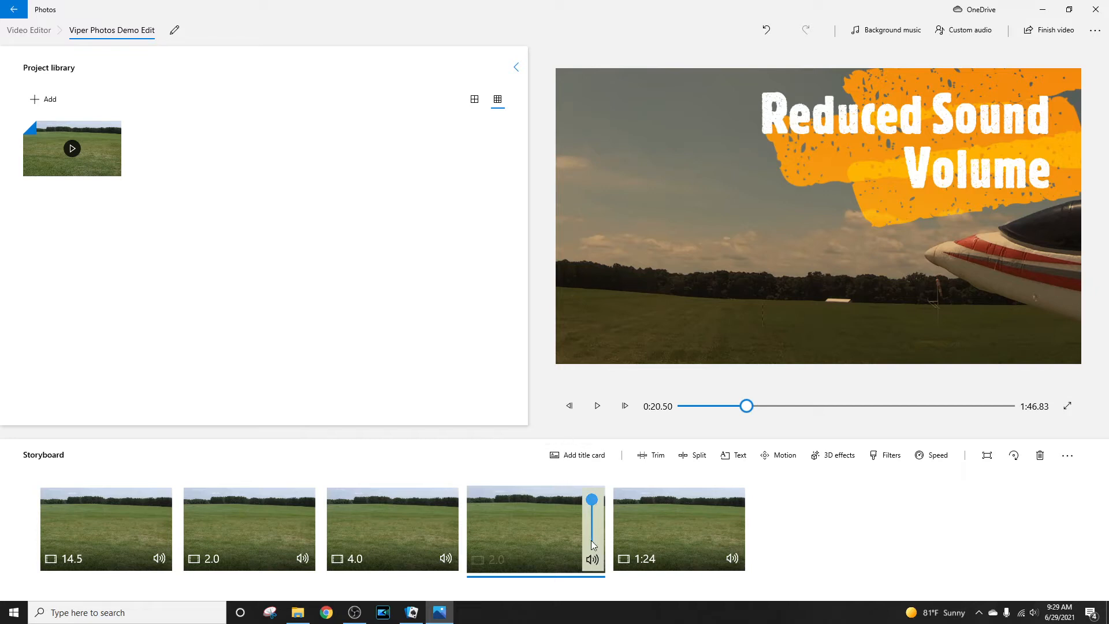
{"action": "left_click_drag", "start_coordinate": [591, 503], "coordinate": [595, 553]}
{"action": "right_click", "coordinate": [535, 541]}
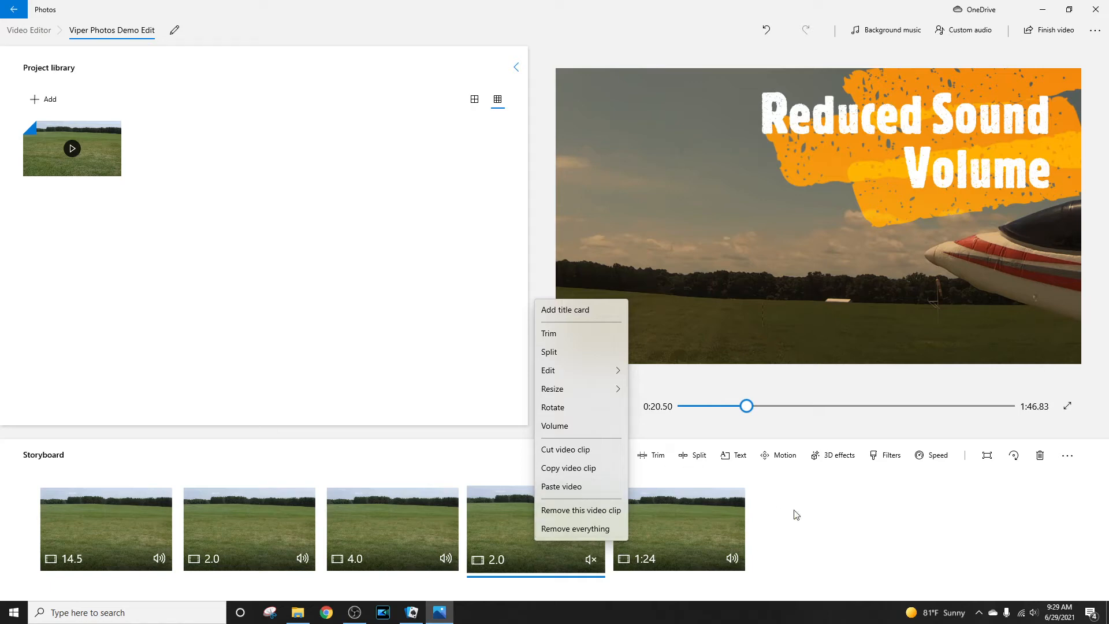
{"action": "left_click", "coordinate": [906, 523]}
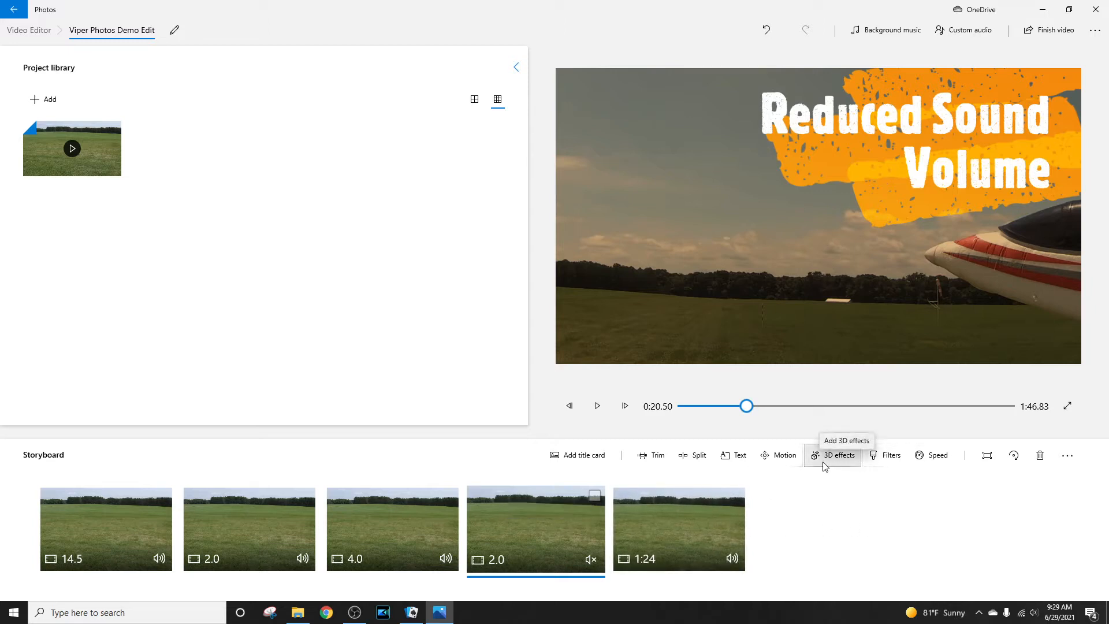
{"action": "left_click", "coordinate": [785, 456]}
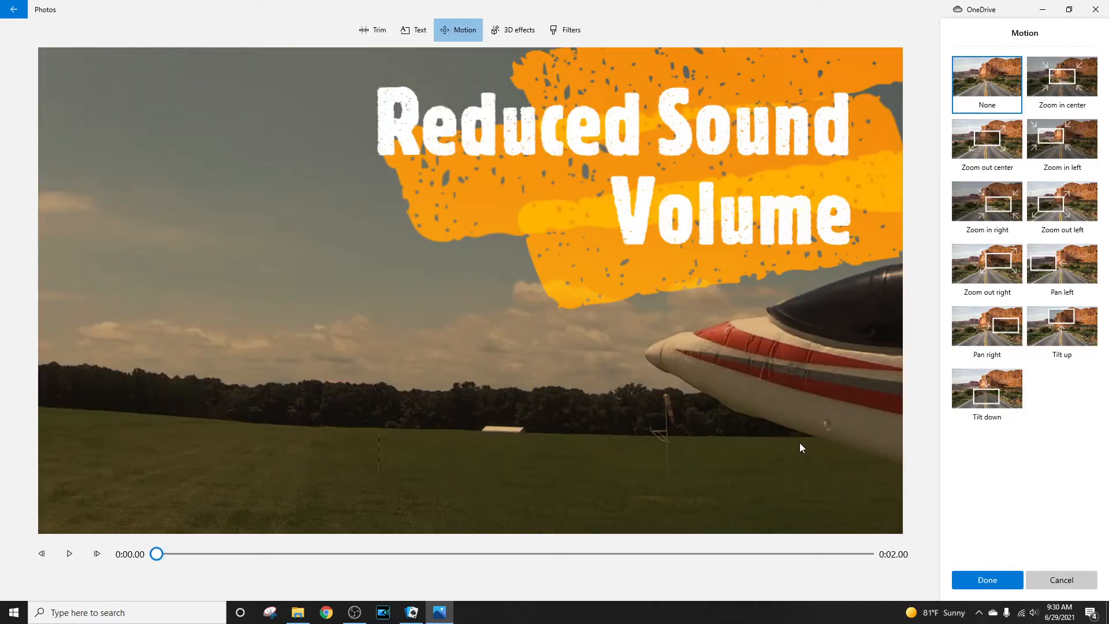
{"action": "left_click", "coordinate": [1061, 580]}
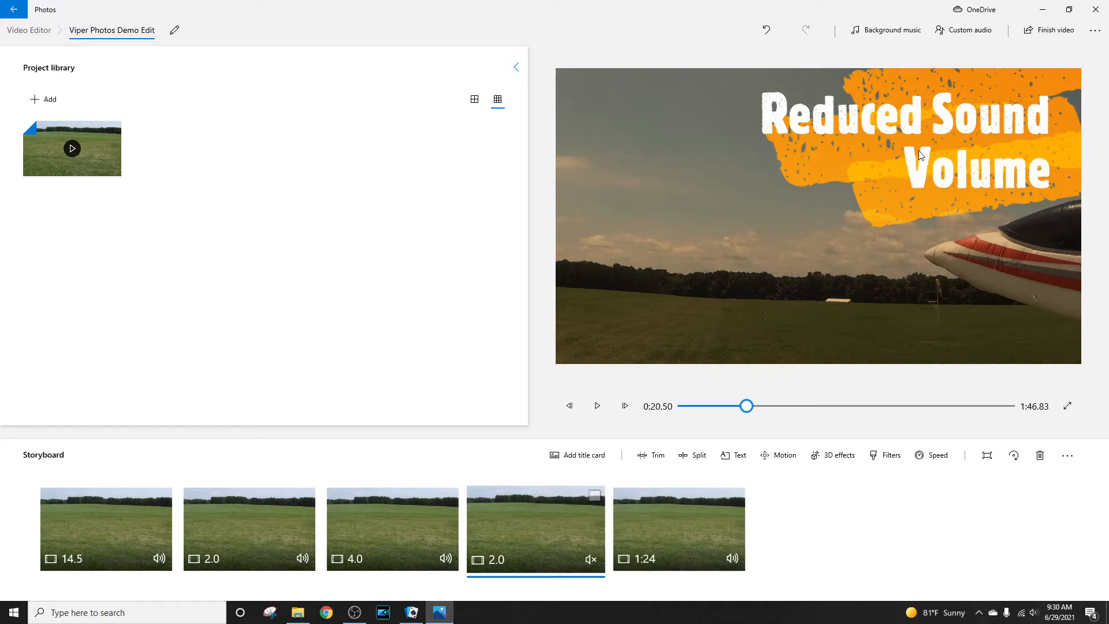
{"action": "left_click", "coordinate": [973, 41]}
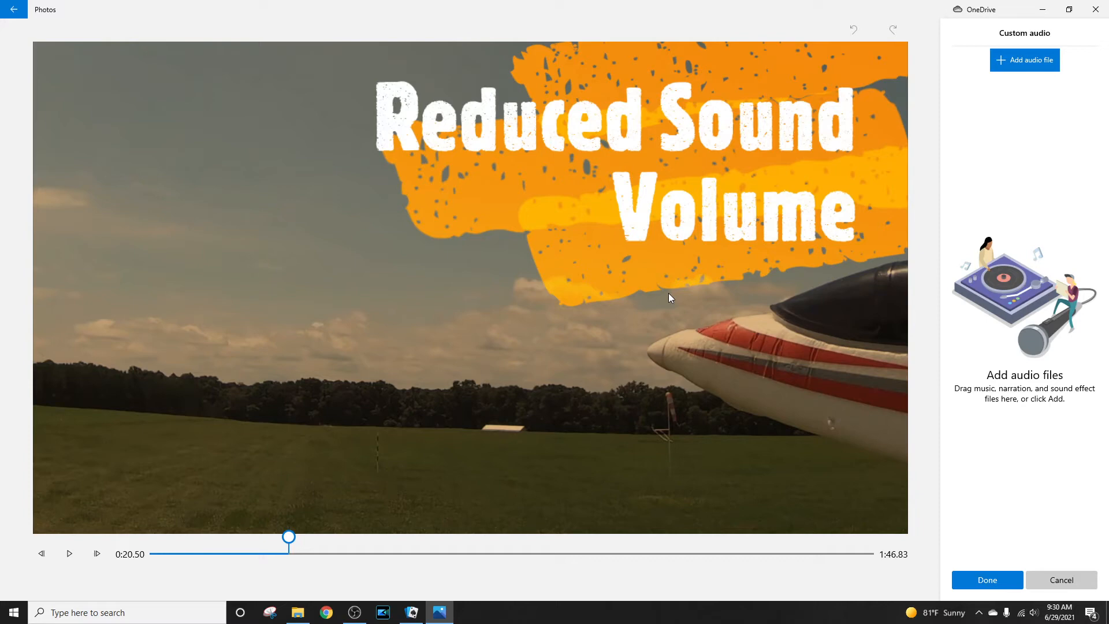
{"action": "left_click", "coordinate": [1058, 581]}
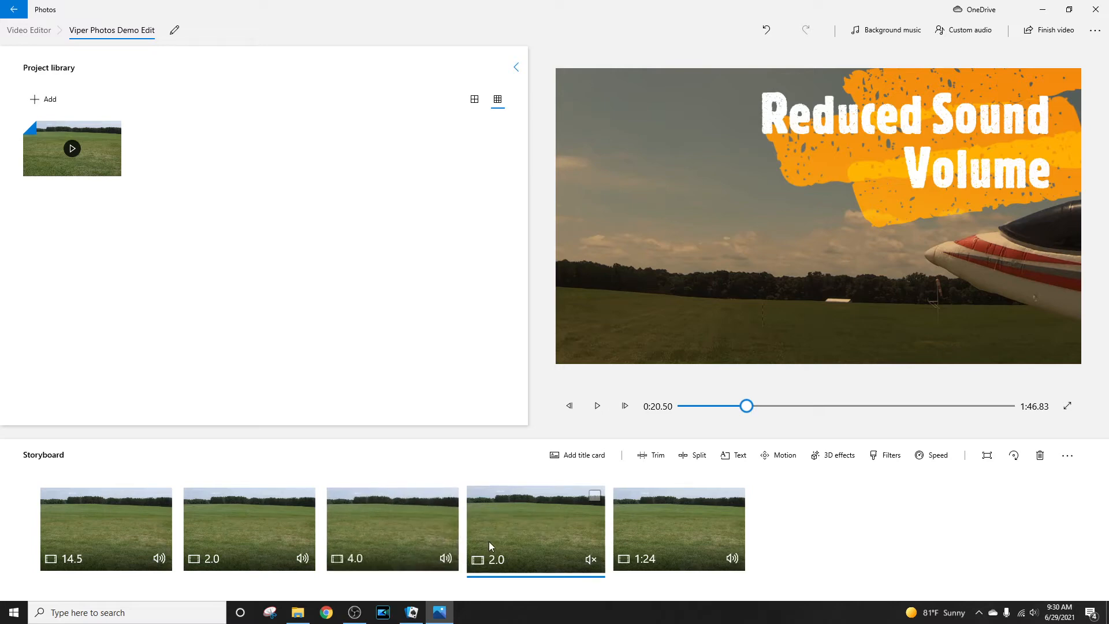
- Play the storyboard from the titled slow-motion clip through the muted clip into the final flight clip
{"action": "left_click", "coordinate": [432, 543]}
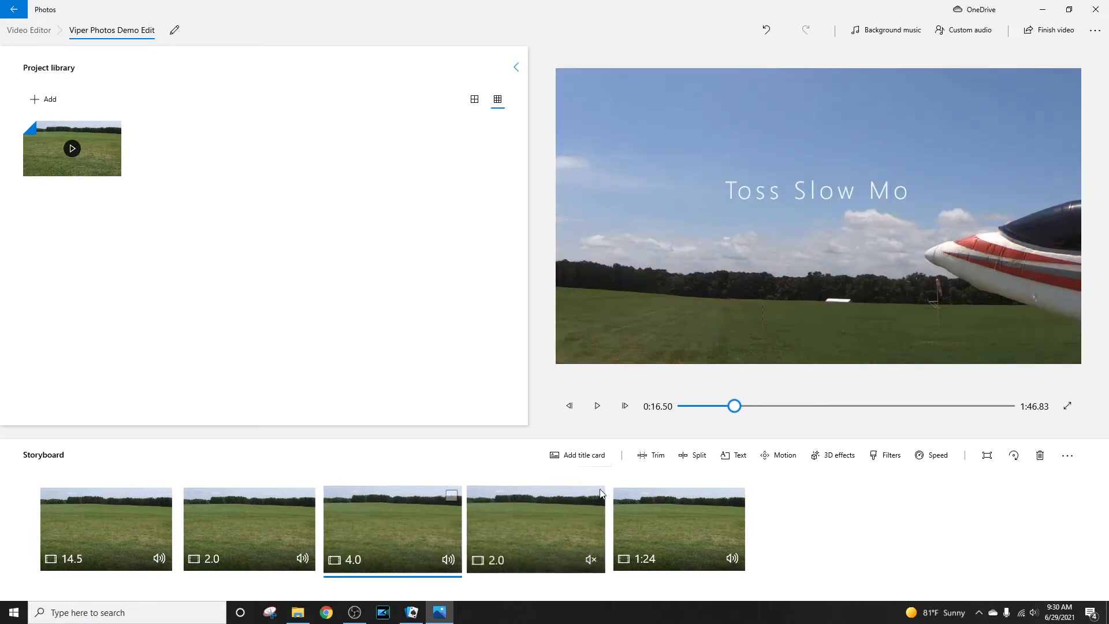
{"action": "left_click", "coordinate": [598, 408]}
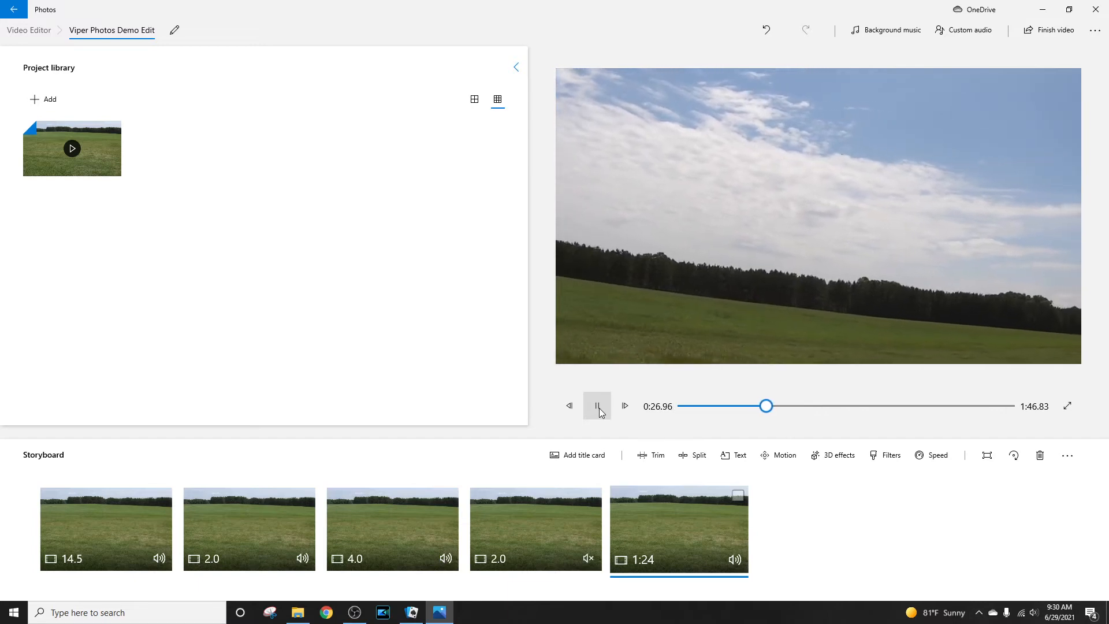
{"action": "left_click", "coordinate": [598, 407]}
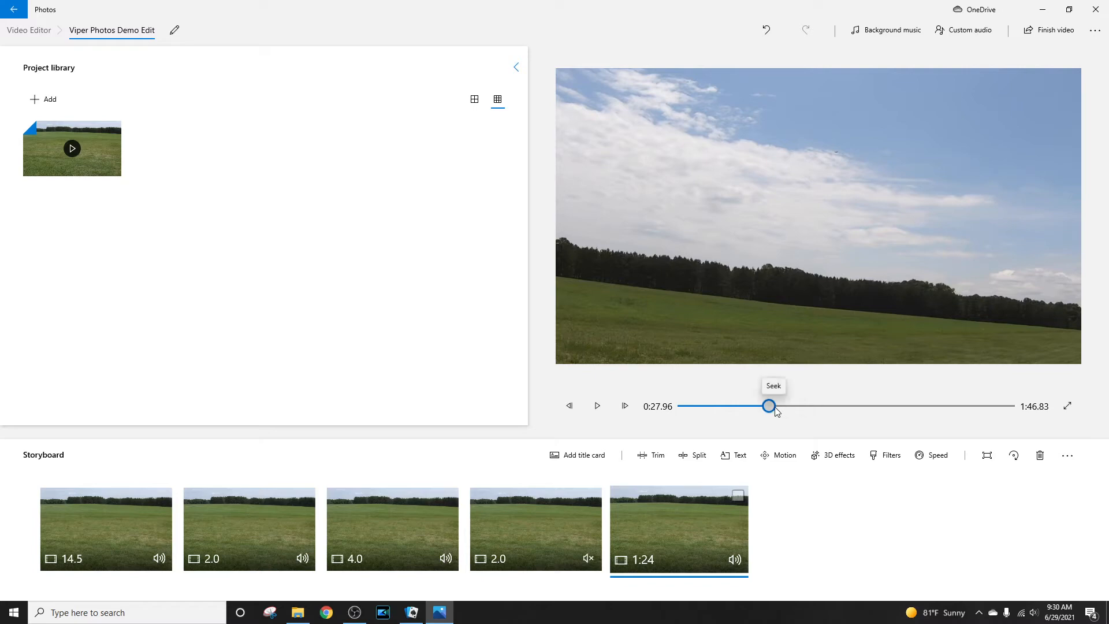
- Scrub ahead in the final clip to the plane's landing and briefly play the footage from there
{"action": "left_click_drag", "start_coordinate": [774, 407], "coordinate": [909, 411]}
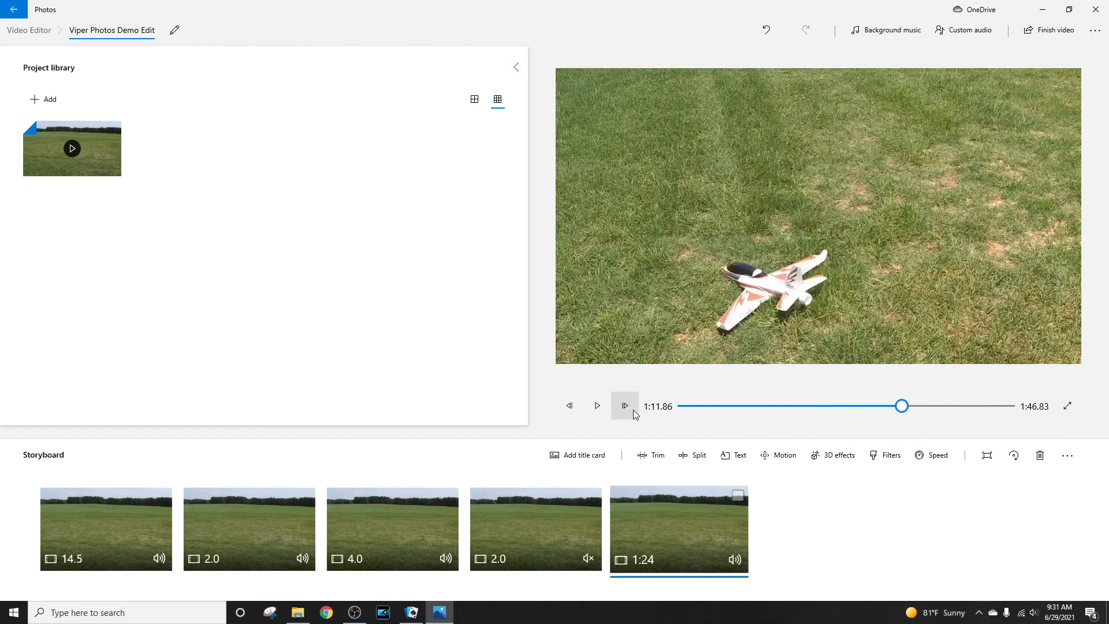
{"action": "left_click", "coordinate": [598, 406]}
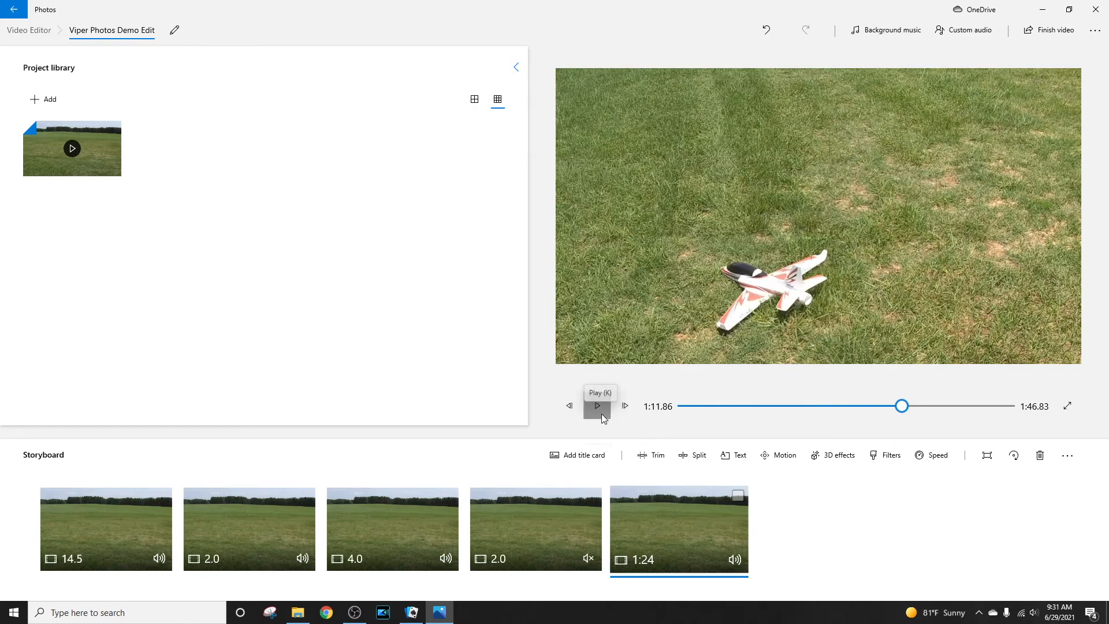
{"action": "left_click", "coordinate": [602, 413]}
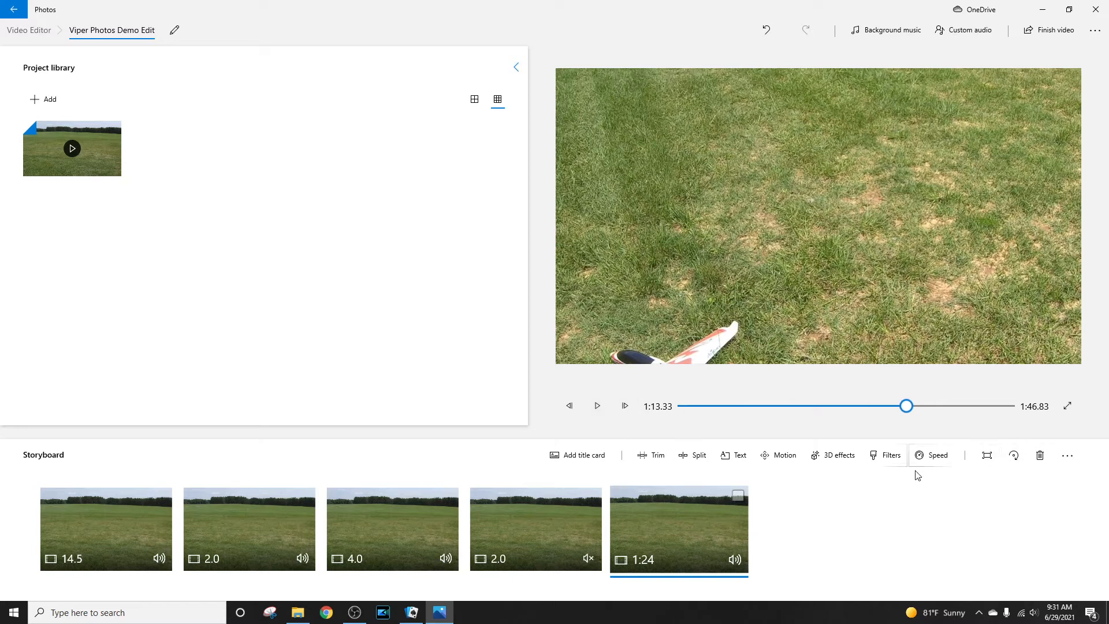
- Start a text overlay on the final flight clip with the Bold style and the centred single-line layout
{"action": "left_click", "coordinate": [746, 458]}
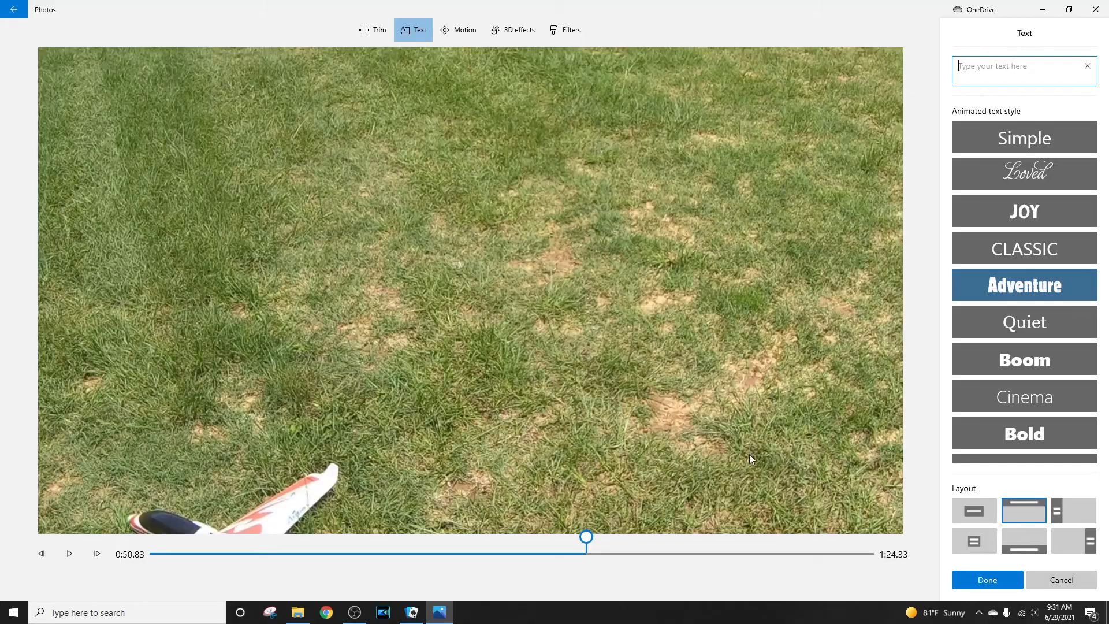
{"action": "left_click", "coordinate": [1032, 432]}
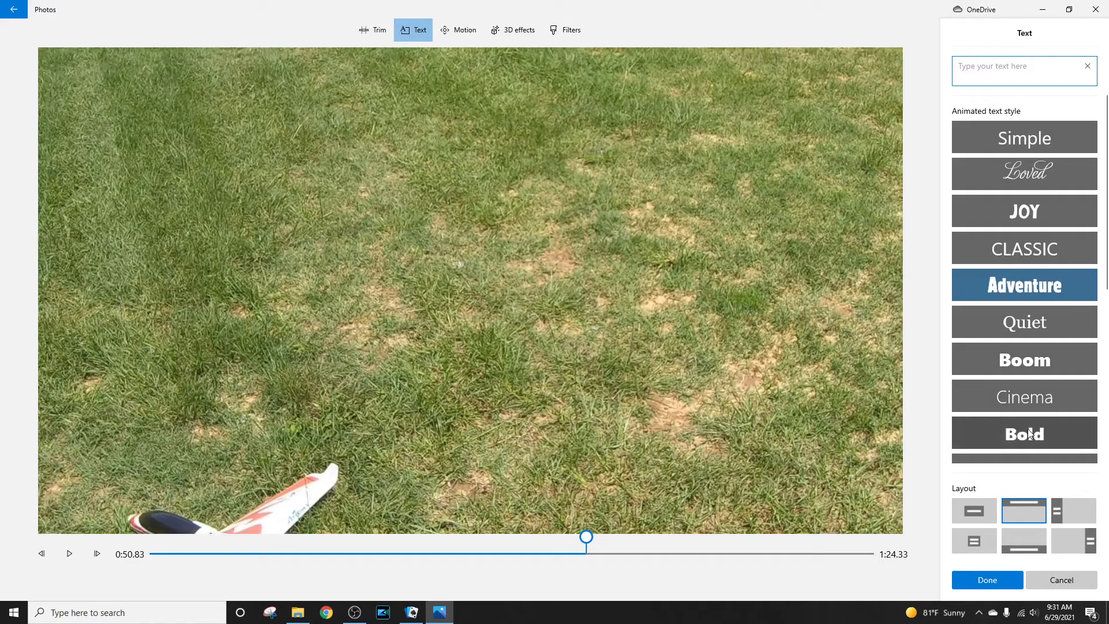
{"action": "left_click", "coordinate": [967, 517]}
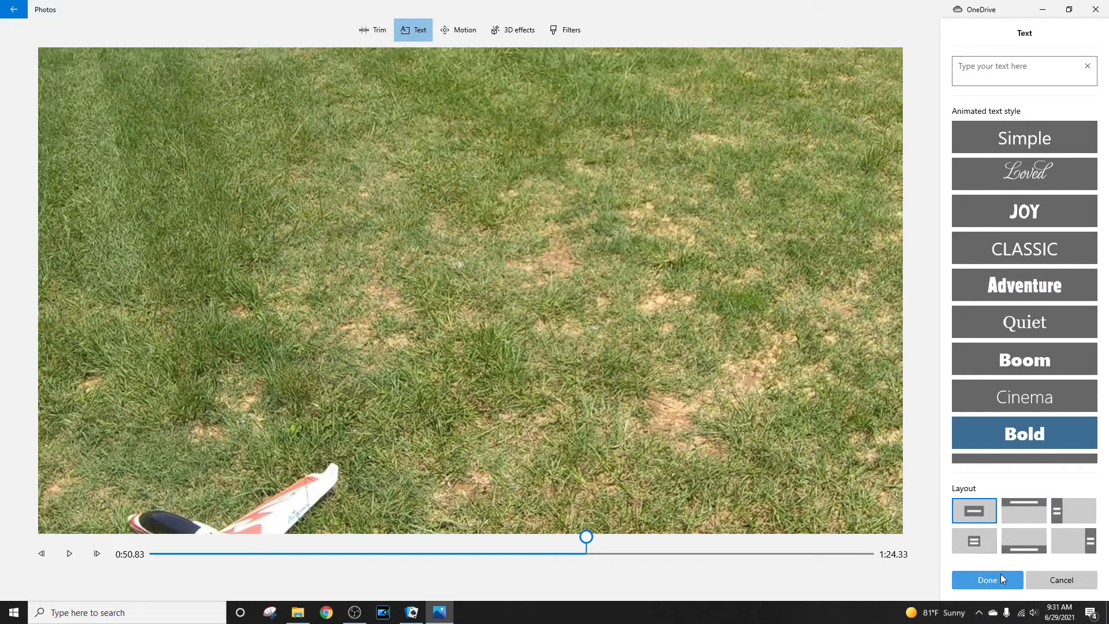
- Enter "Thank you for watching, subscribe to Join Team Let's Go Flying" as the overlay text for the final clip
{"action": "left_click", "coordinate": [984, 79]}
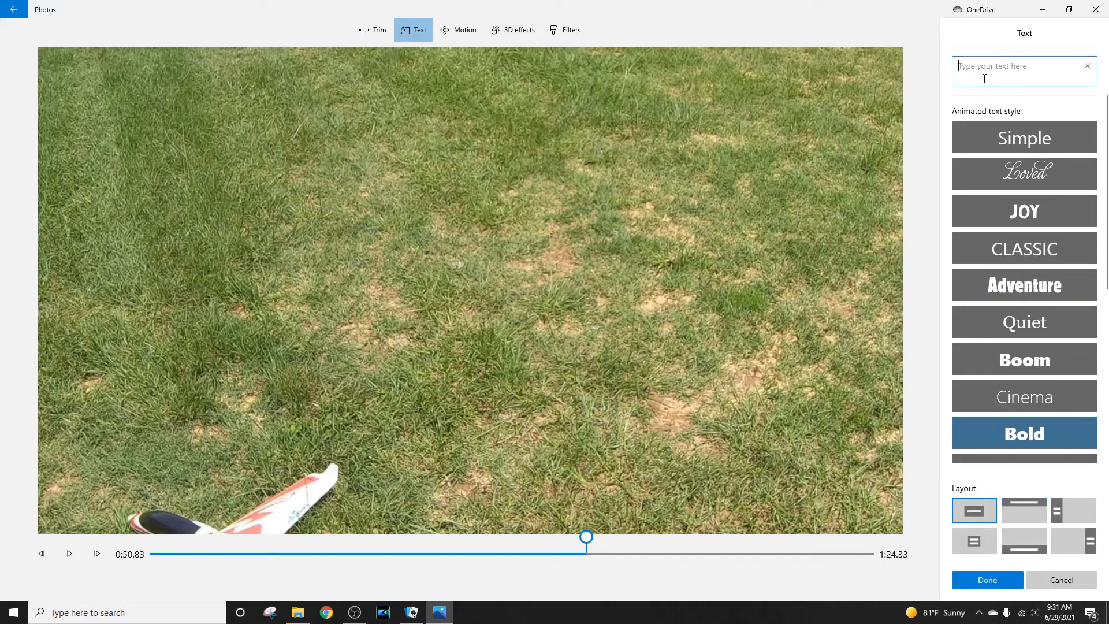
{"action": "type", "text": "THank"}
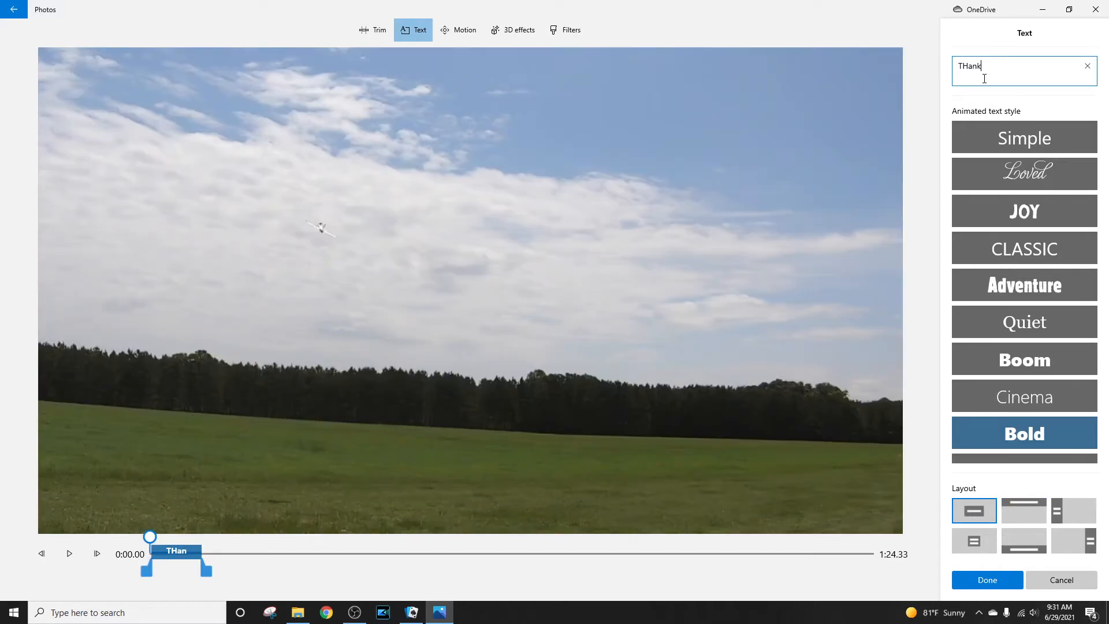
{"action": "key", "text": "BackSpace"}
{"action": "key", "text": "BackSpace"}
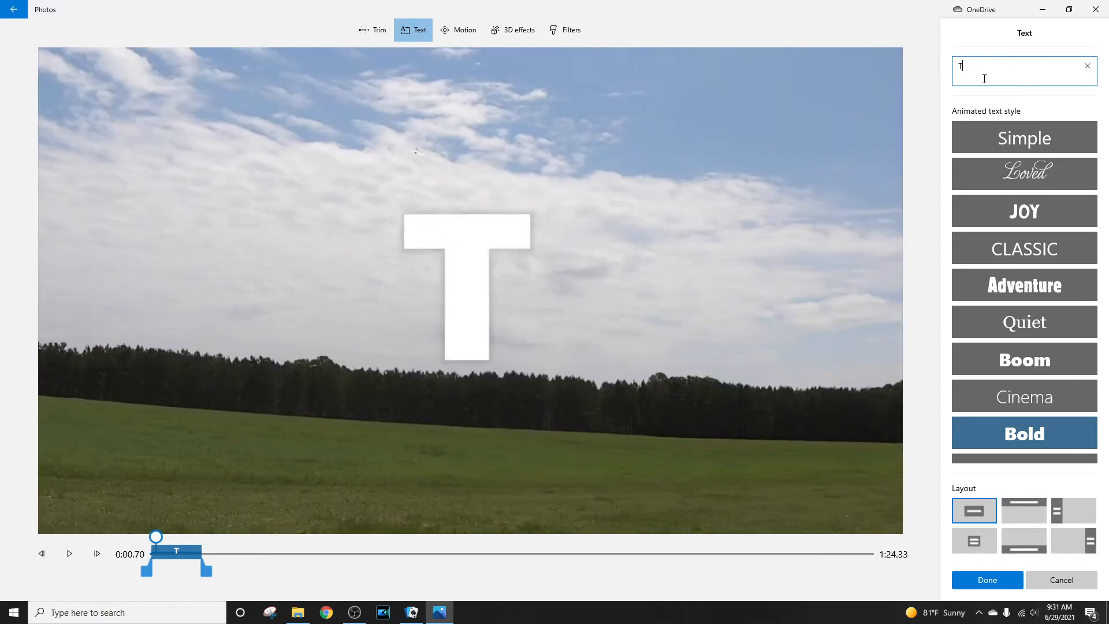
{"action": "type", "text": "hank you"}
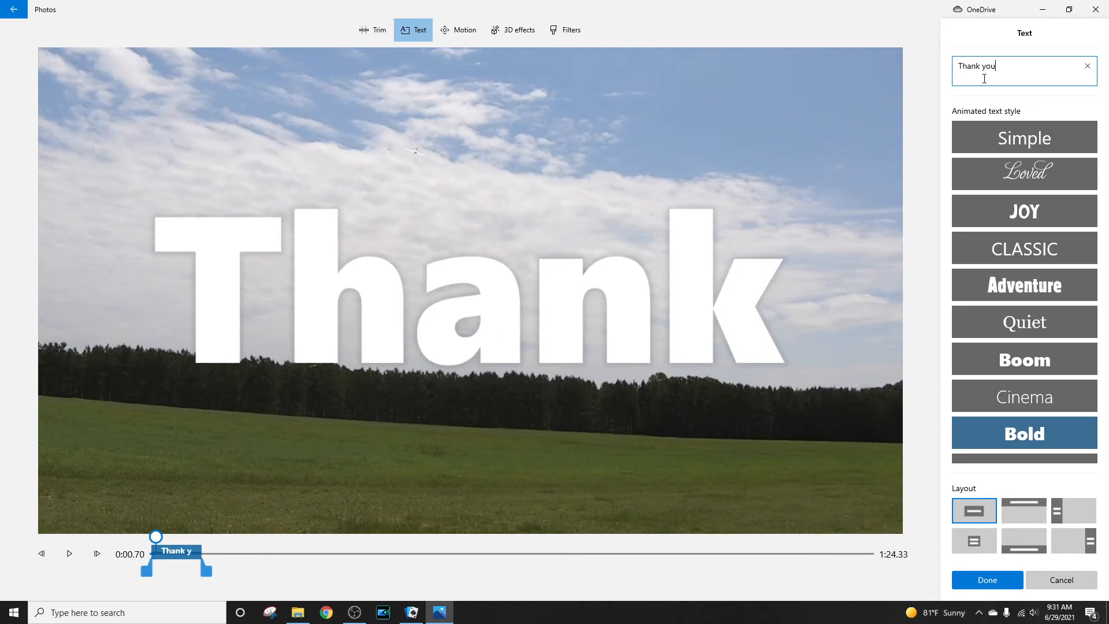
{"action": "type", "text": " for "}
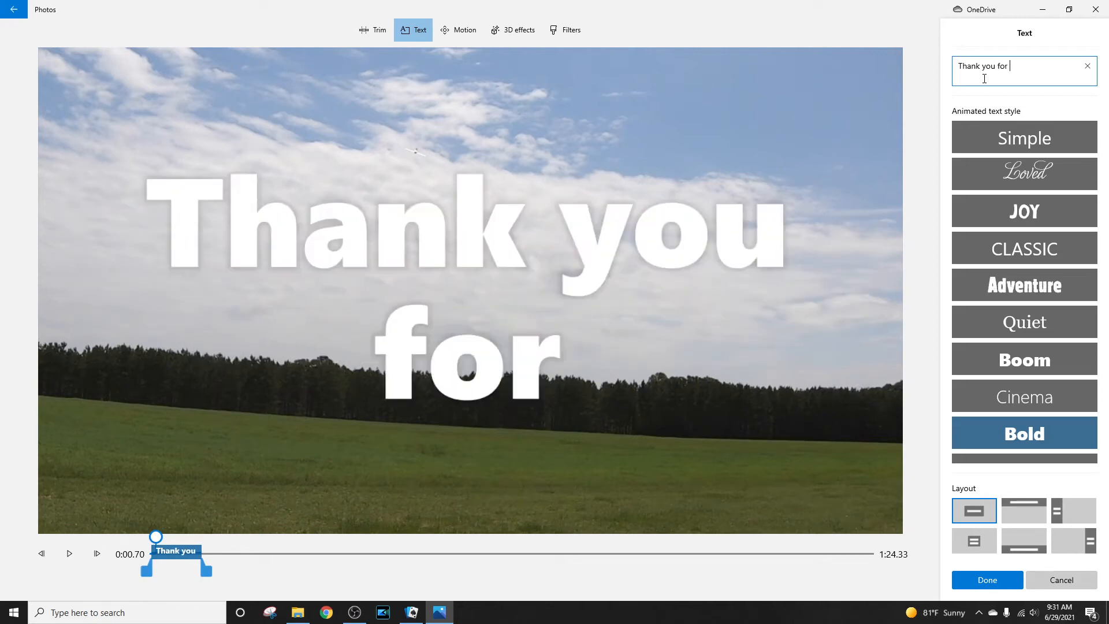
{"action": "type", "text": "watching"}
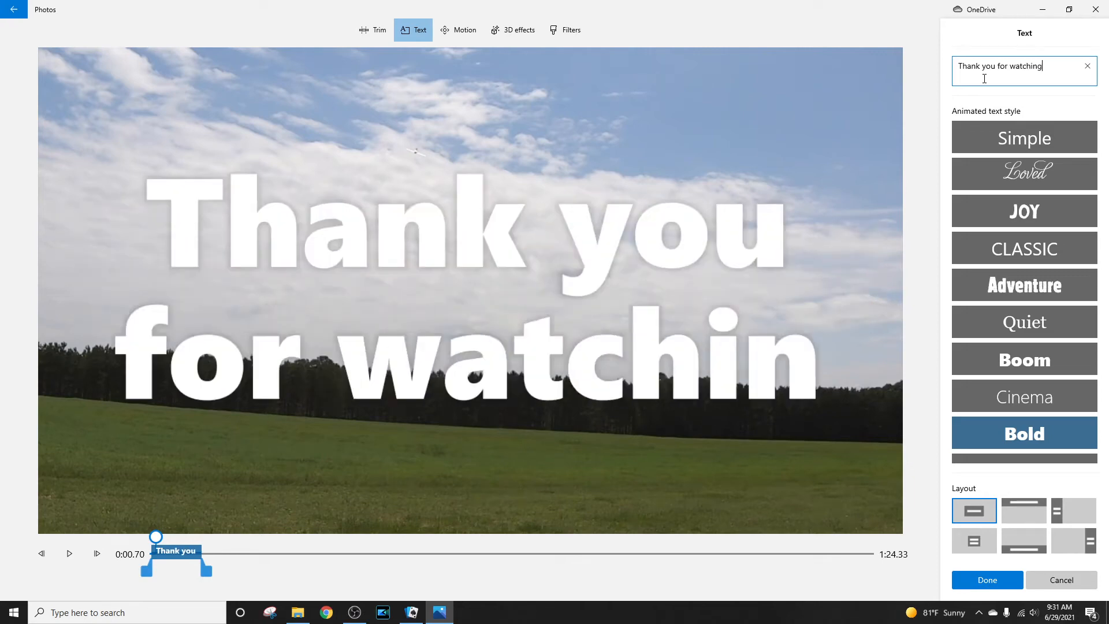
{"action": "type", "text": ", sub"}
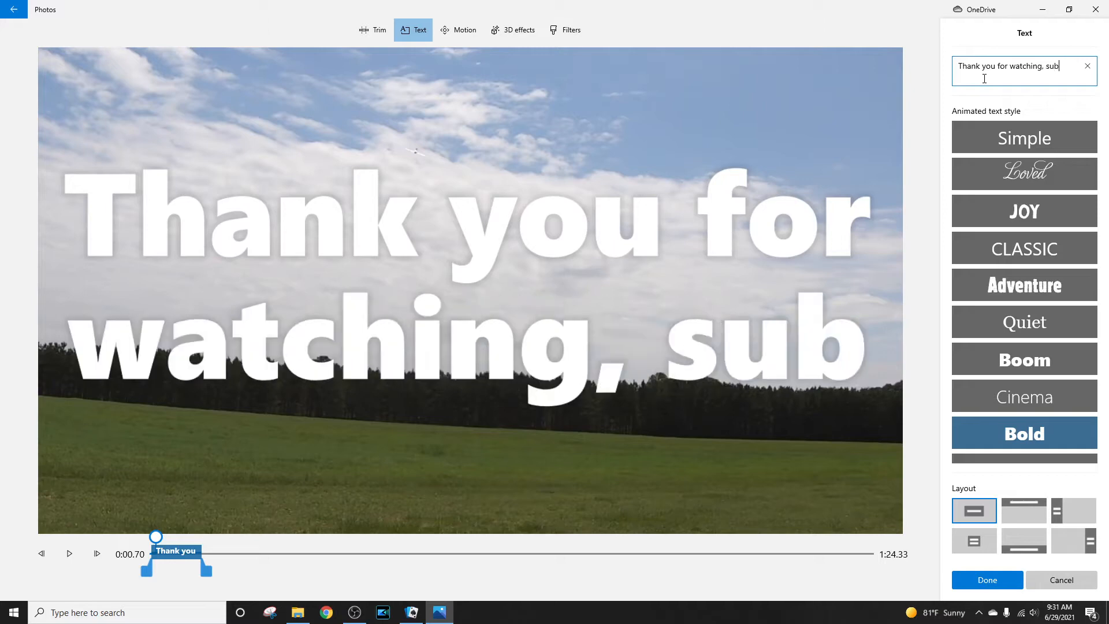
{"action": "type", "text": "scribe"}
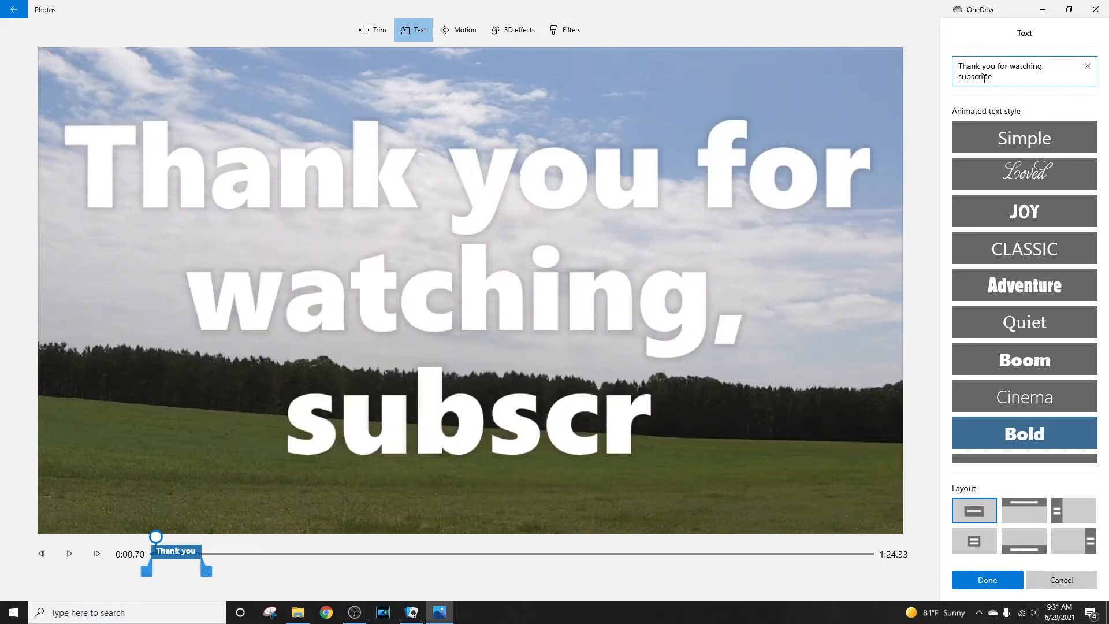
{"action": "type", "text": "to Join"}
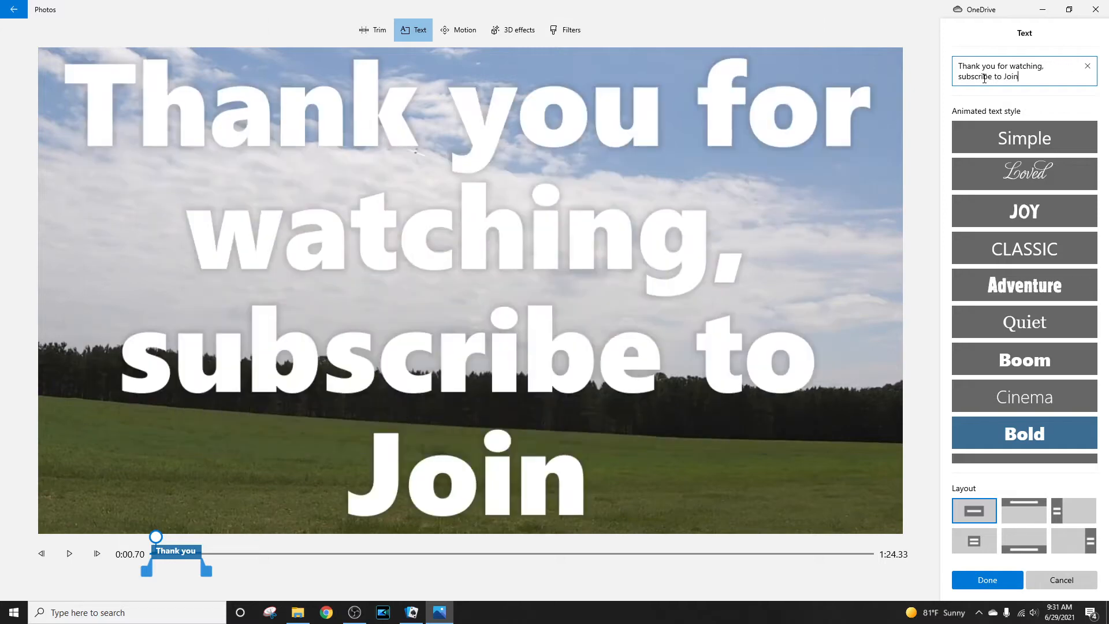
{"action": "type", "text": " Team"}
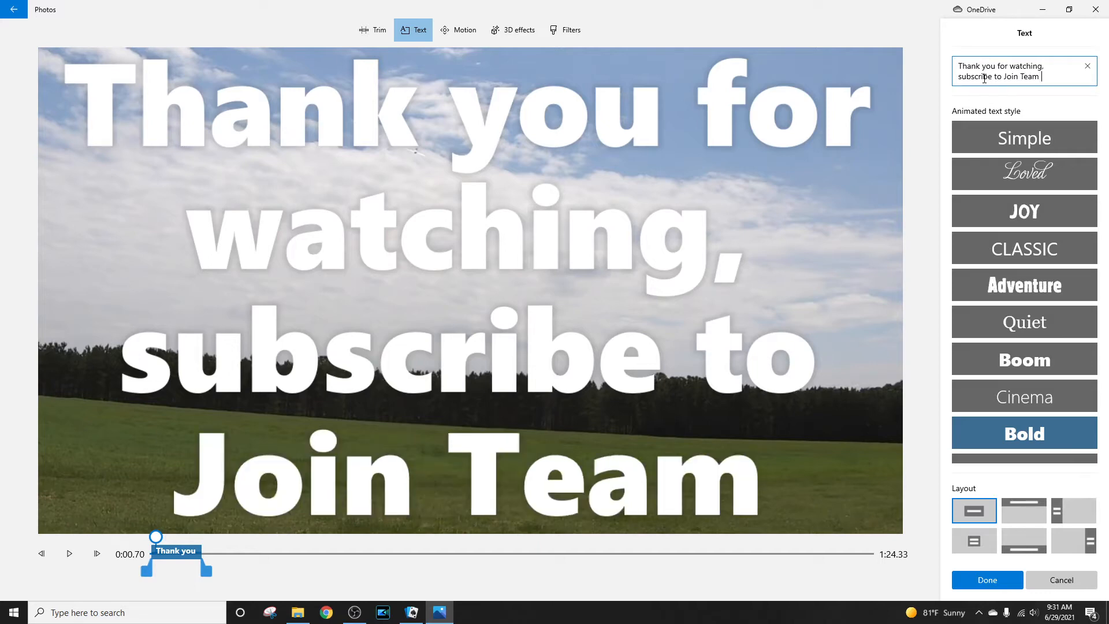
{"action": "type", "text": " Let's Go "}
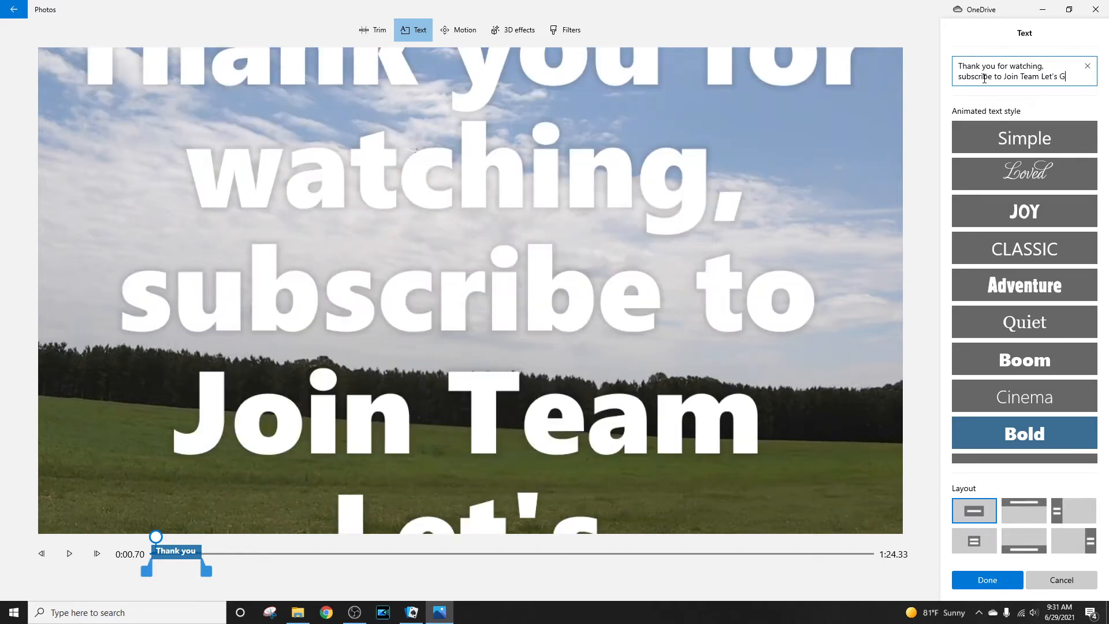
{"action": "type", "text": "Flying"}
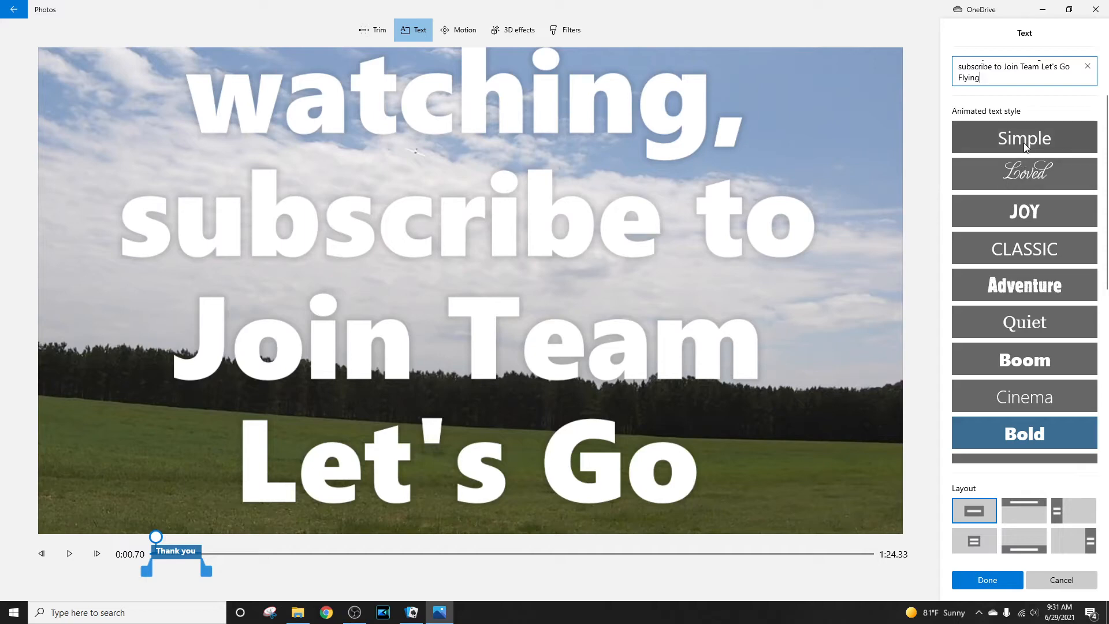
- Switch the closing text to the Quiet style and apply it to the final clip
{"action": "left_click", "coordinate": [1026, 327]}
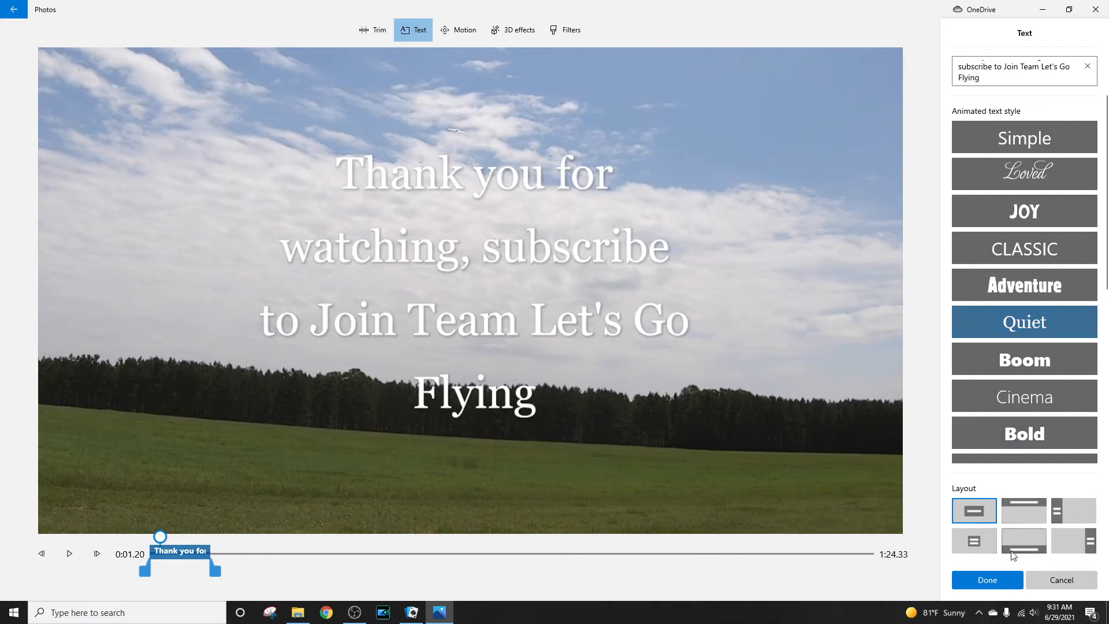
{"action": "left_click", "coordinate": [994, 588]}
{"action": "left_click", "coordinate": [989, 578]}
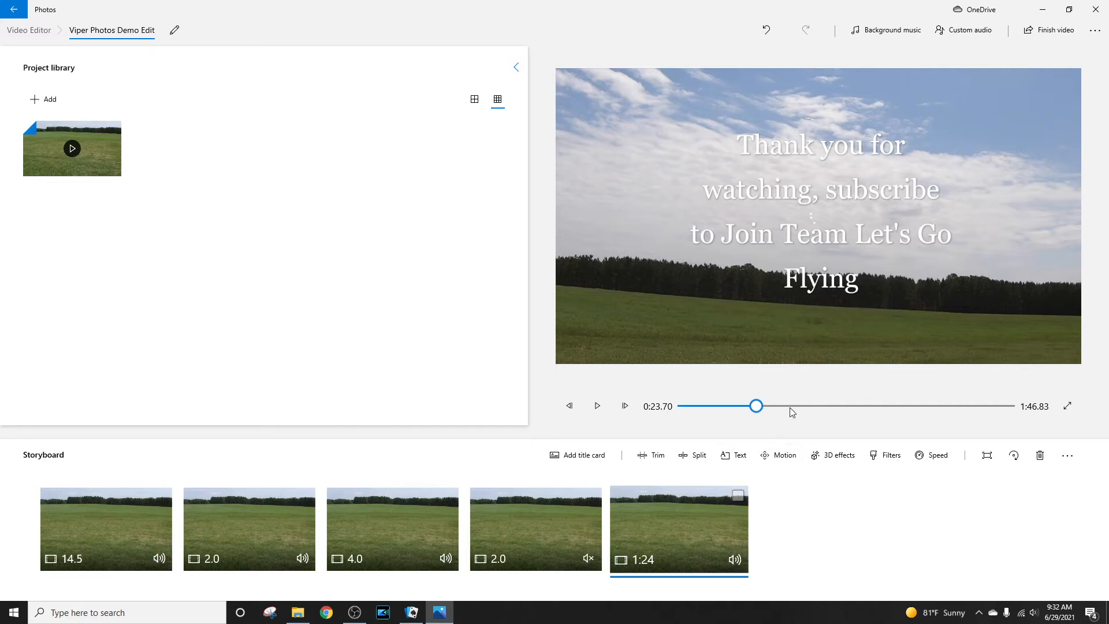
- Preview the closing text in the final clip and move its time span close to the clip's end
{"action": "left_click", "coordinate": [597, 406]}
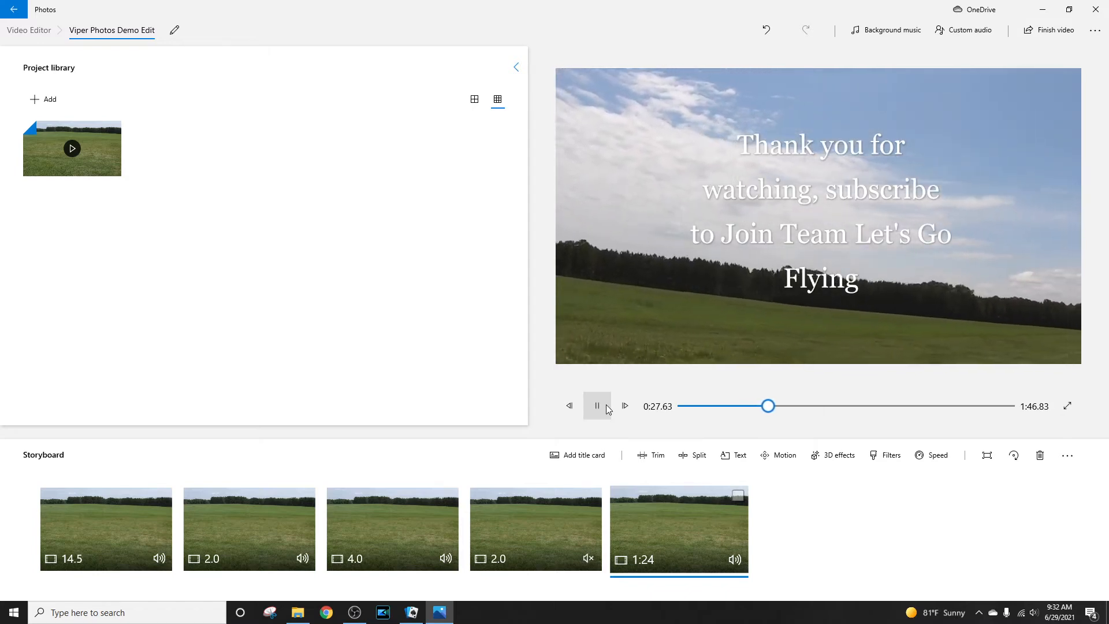
{"action": "left_click", "coordinate": [598, 406]}
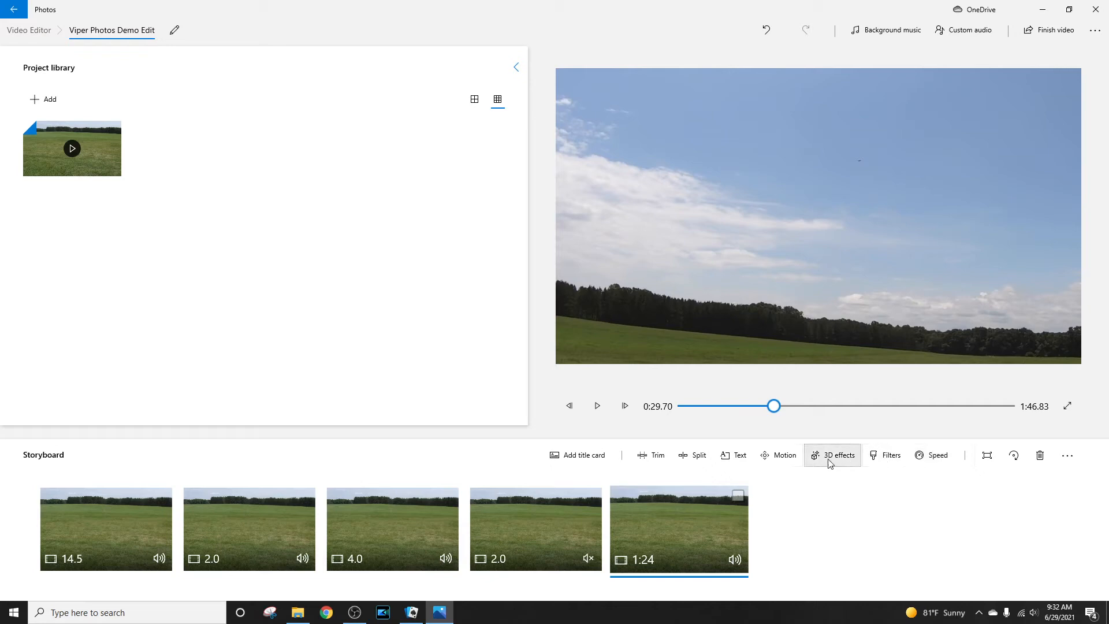
{"action": "left_click", "coordinate": [748, 460]}
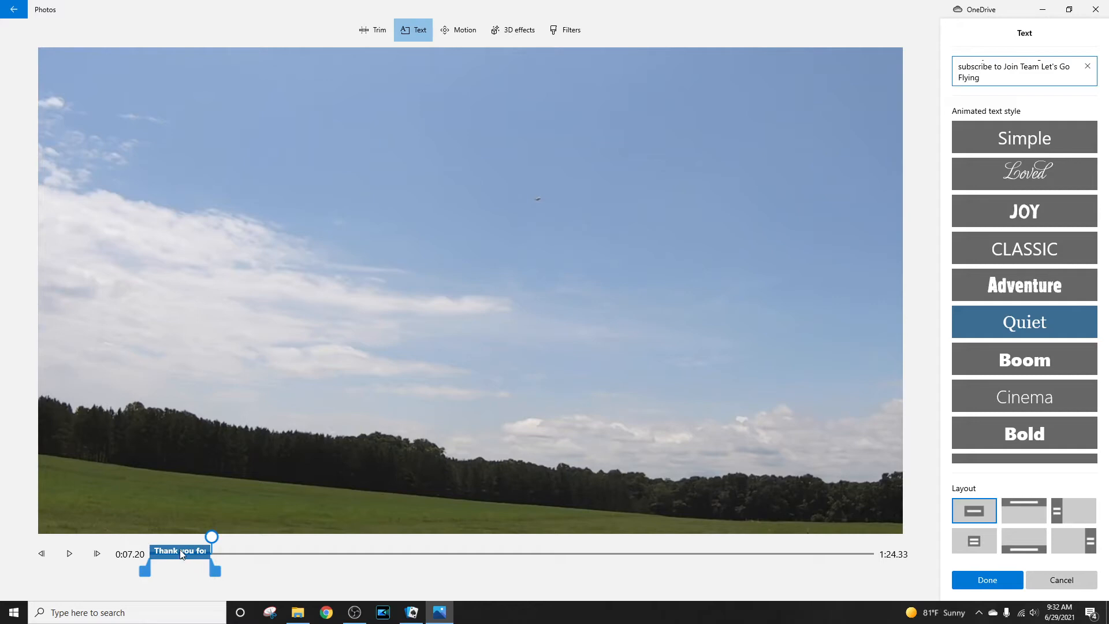
{"action": "left_click_drag", "start_coordinate": [180, 551], "coordinate": [819, 574]}
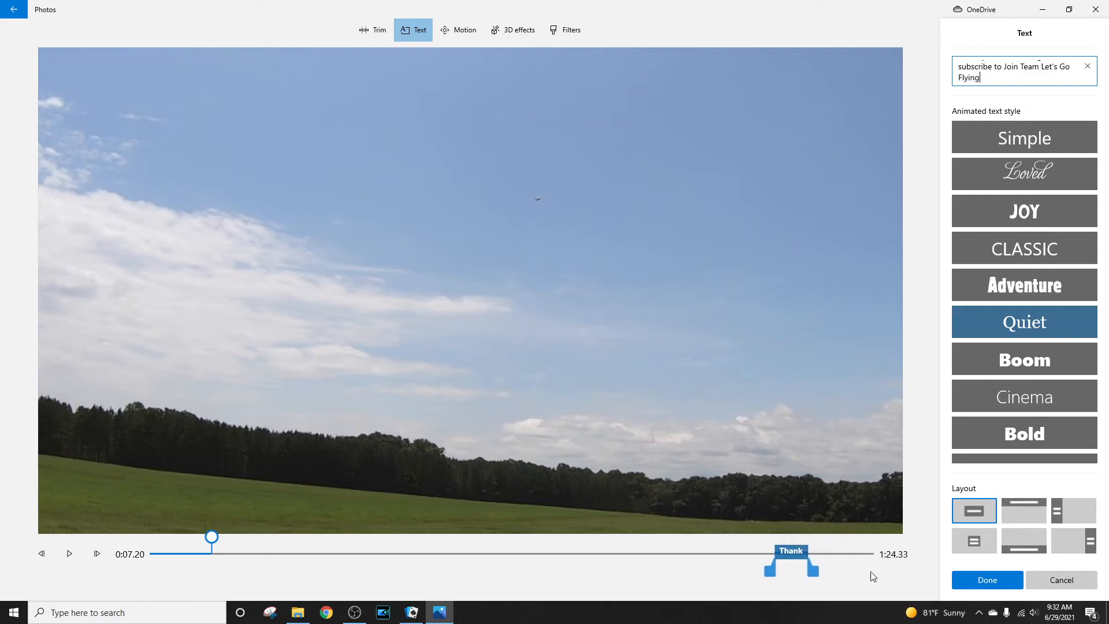
{"action": "left_click", "coordinate": [985, 579]}
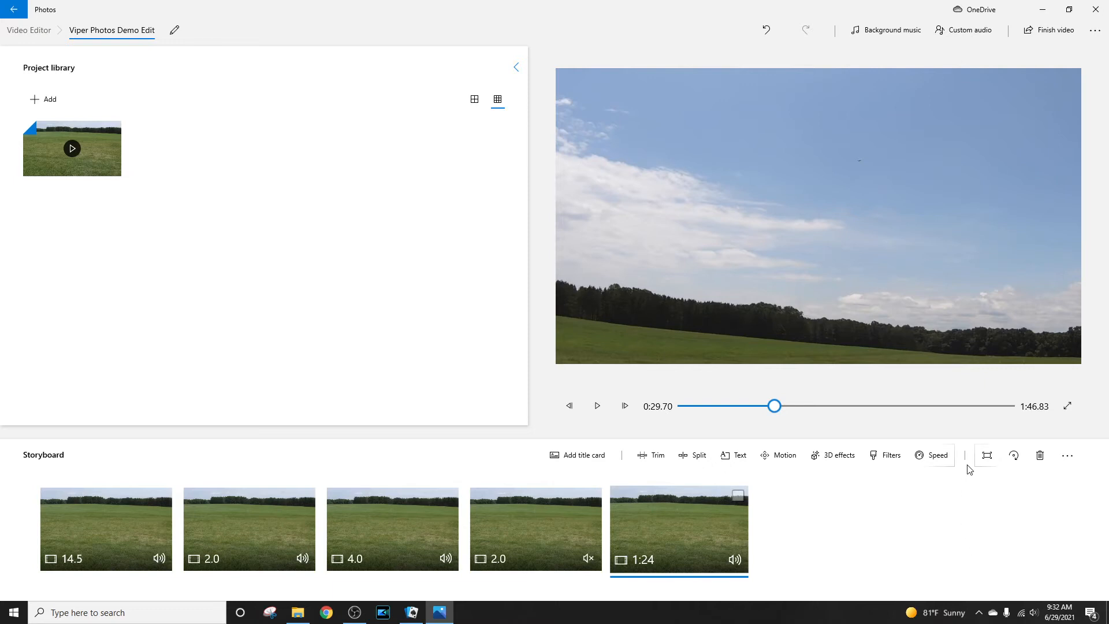
- Skip to the plane's landing in the final clip and play through to the section with the closing text
{"action": "left_click", "coordinate": [893, 406]}
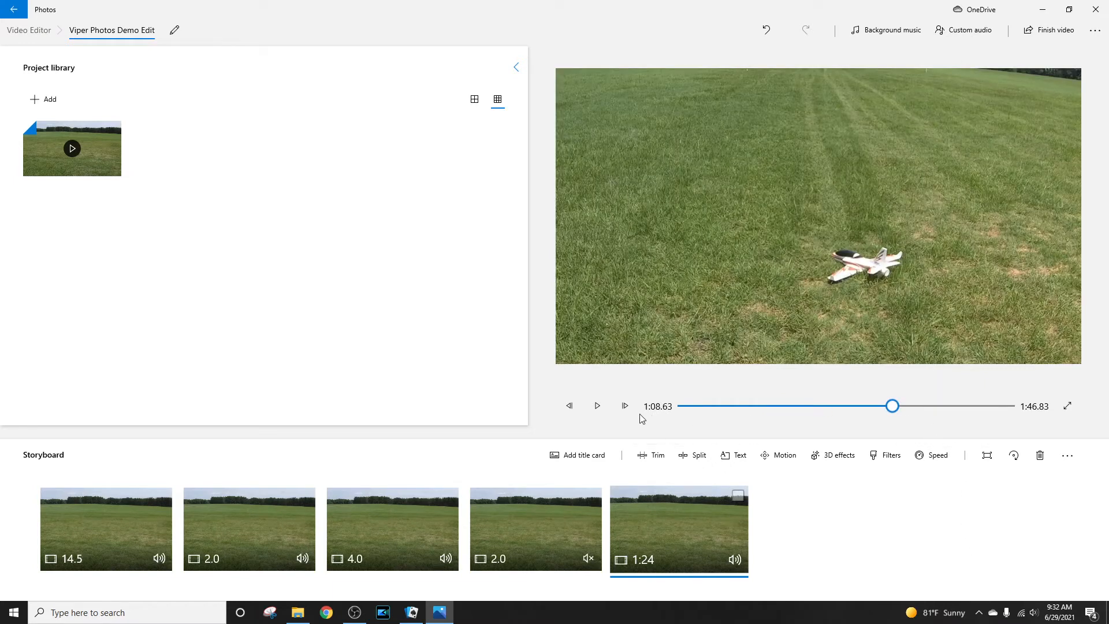
{"action": "left_click", "coordinate": [598, 414]}
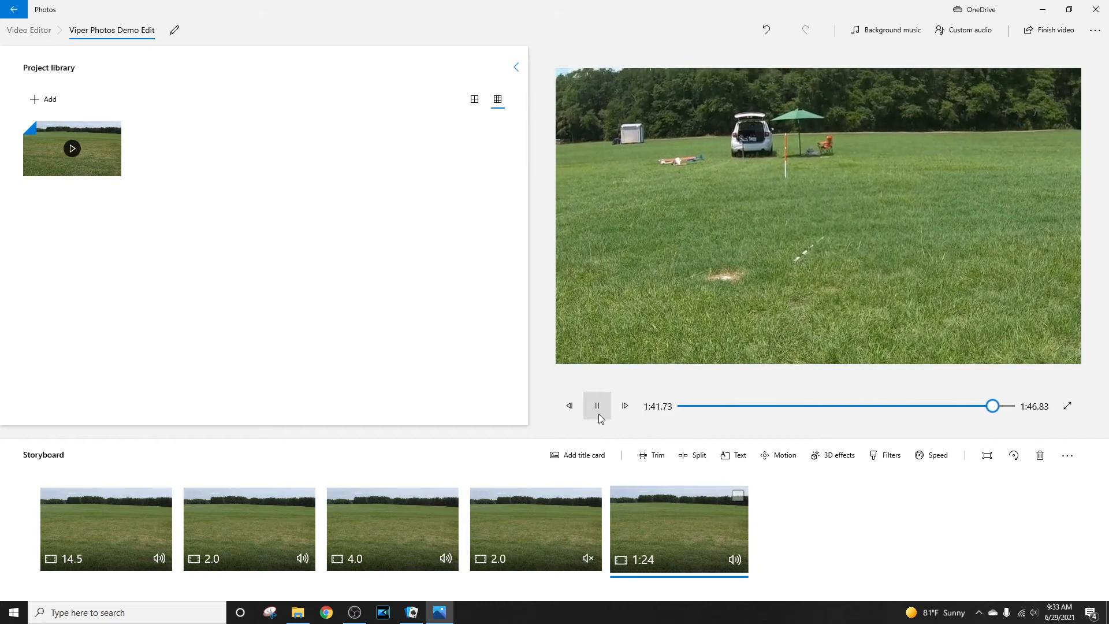
{"action": "left_click", "coordinate": [598, 406]}
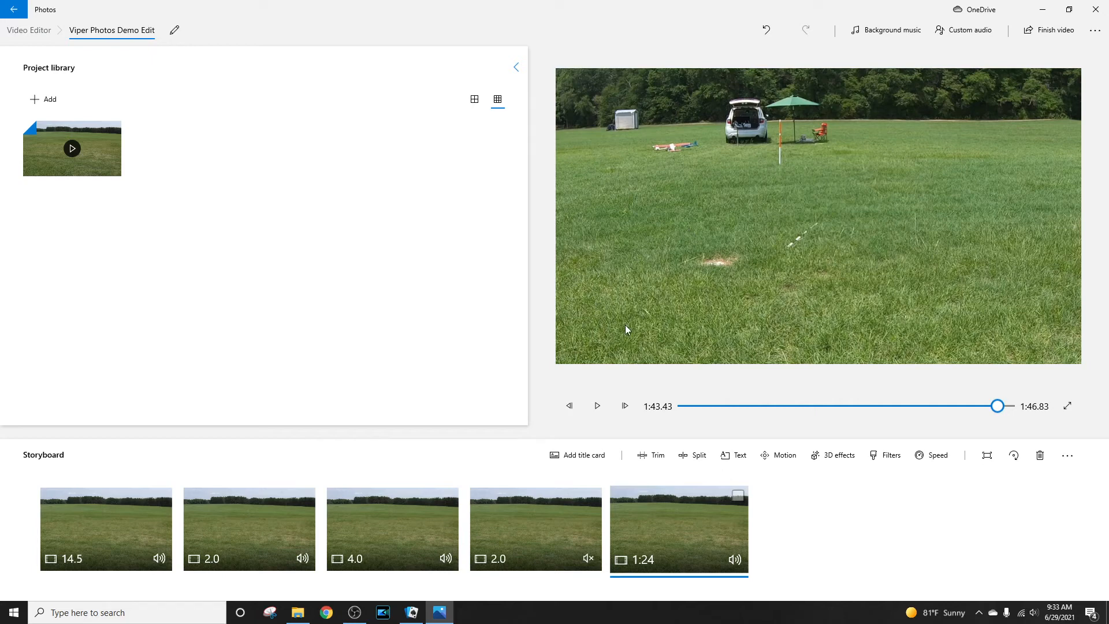
- Finish the video at High 1080p quality with hardware-accelerated encoding and proceed to the export's save location
{"action": "left_click", "coordinate": [1048, 36]}
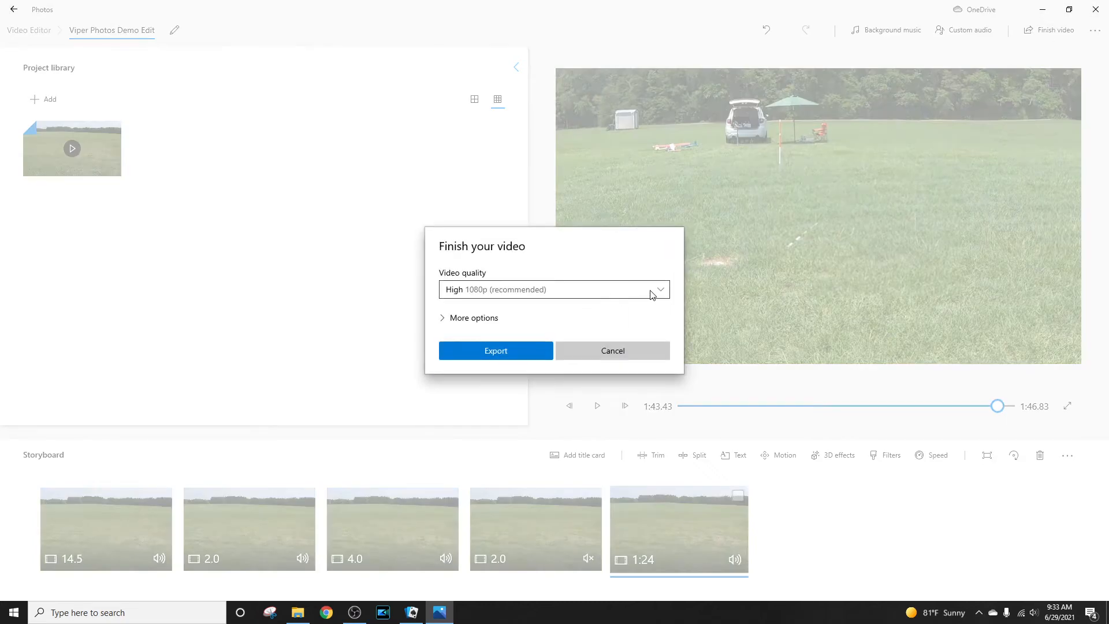
{"action": "left_click", "coordinate": [662, 296]}
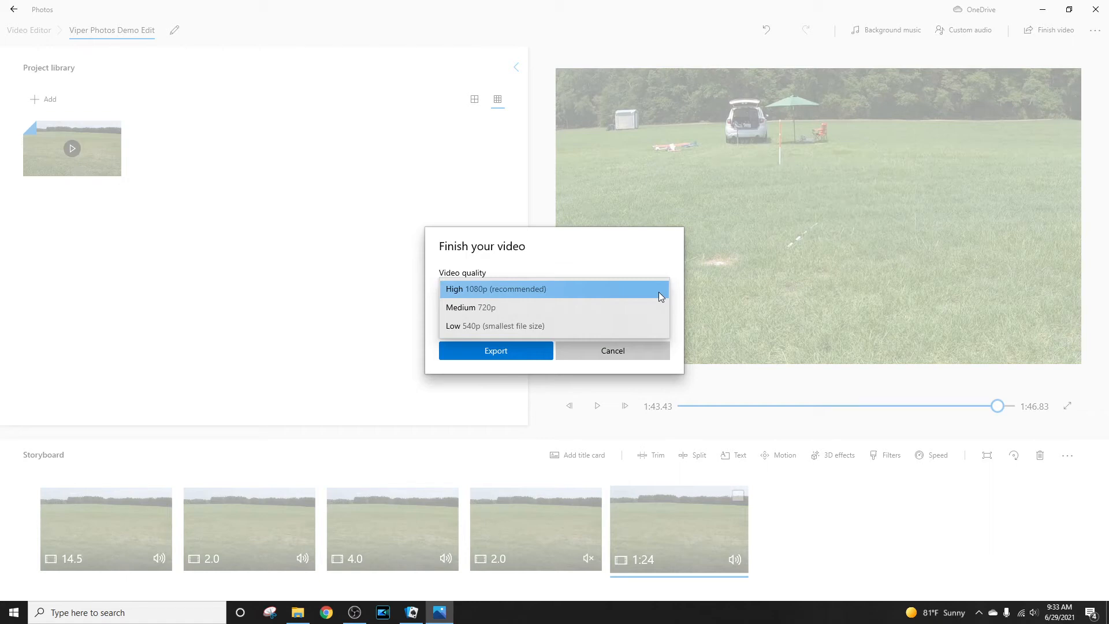
{"action": "left_click", "coordinate": [661, 291]}
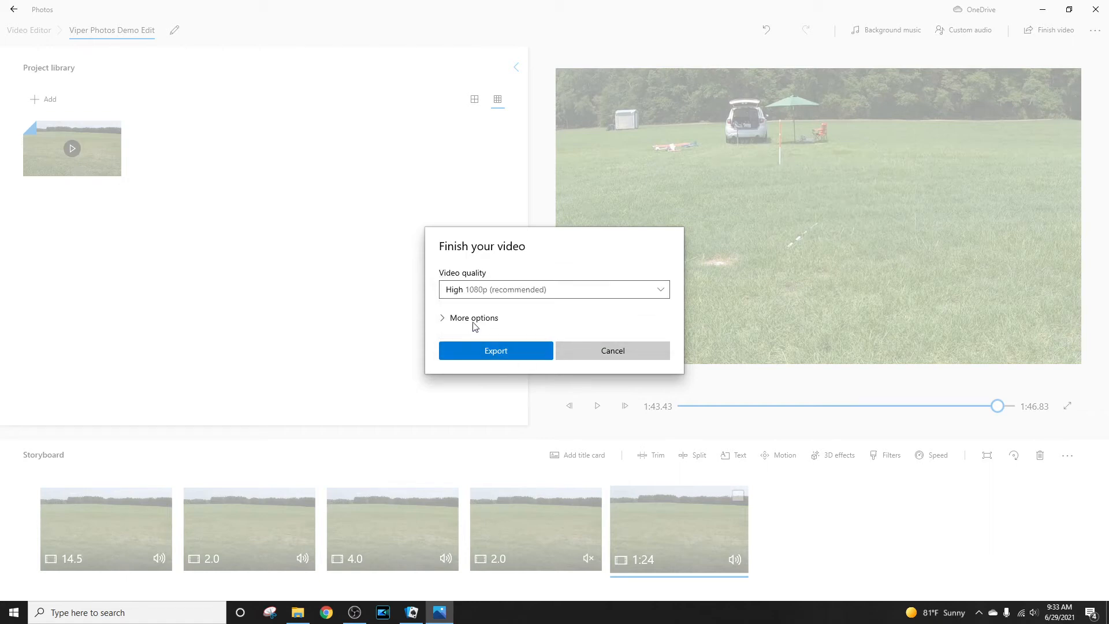
{"action": "left_click", "coordinate": [474, 319]}
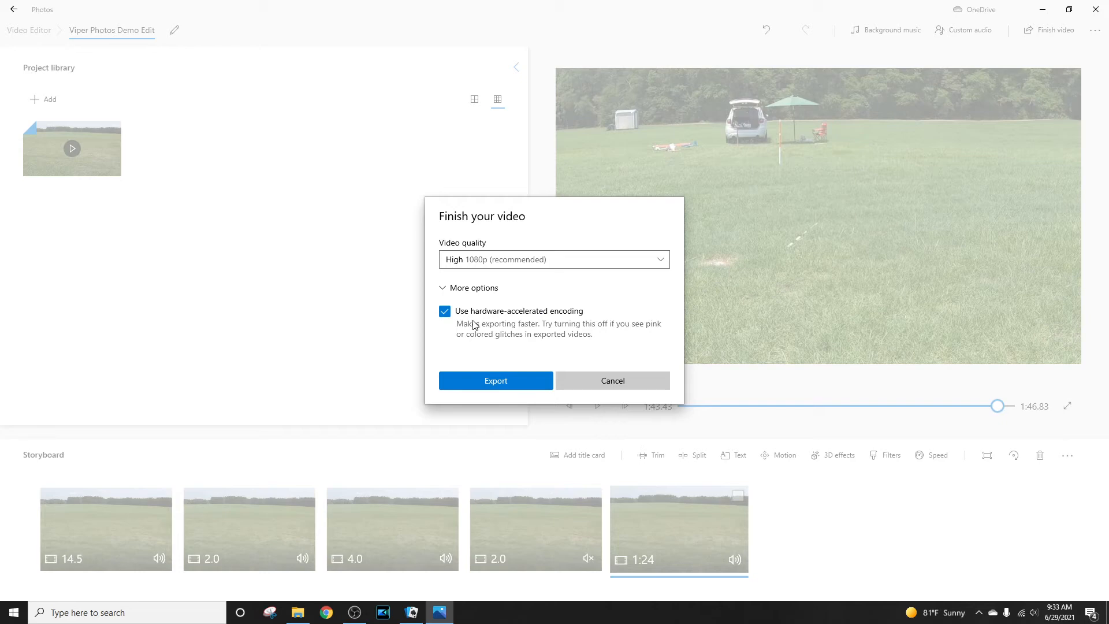
{"action": "left_click", "coordinate": [501, 383]}
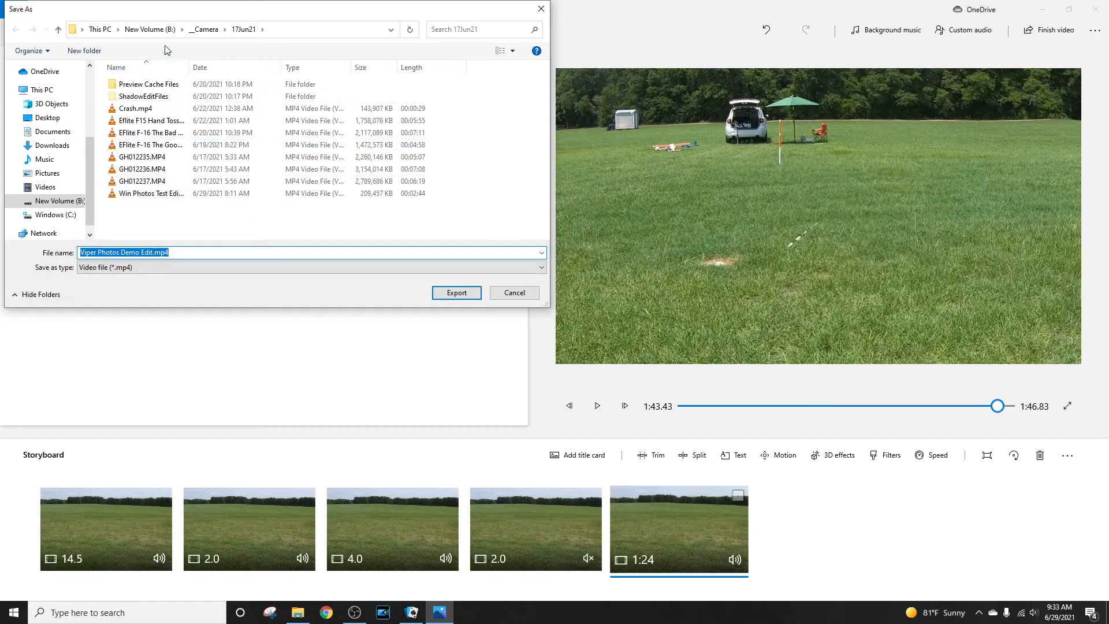
- Set the export location to the Win 10 Photos How To Vid folder inside __Camera
{"action": "left_click", "coordinate": [192, 34]}
{"action": "scroll", "coordinate": [174, 149], "scroll_direction": "down", "scroll_amount": 3}
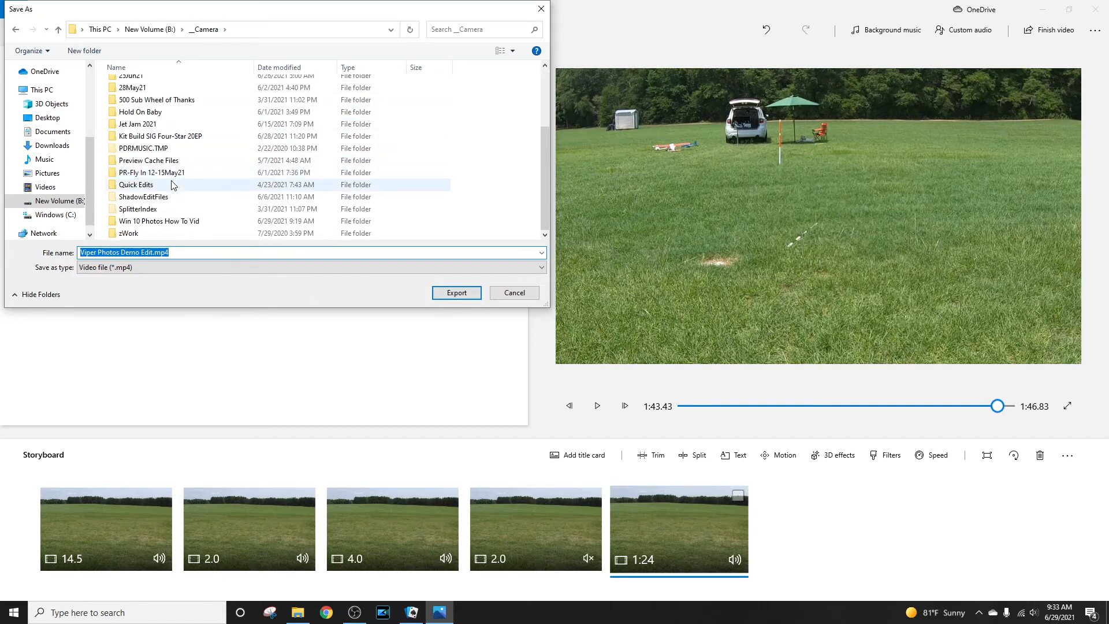
{"action": "left_click", "coordinate": [166, 222]}
{"action": "double_click", "coordinate": [167, 223]}
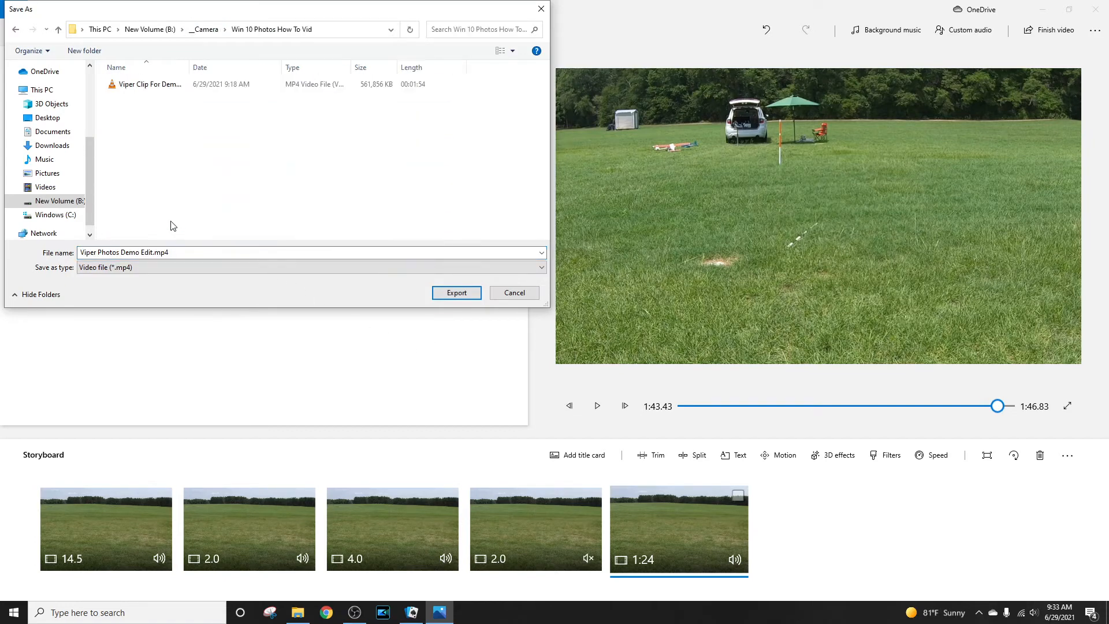
- Name the video file "Viper Finished Demo" and export it
{"action": "left_click", "coordinate": [166, 252]}
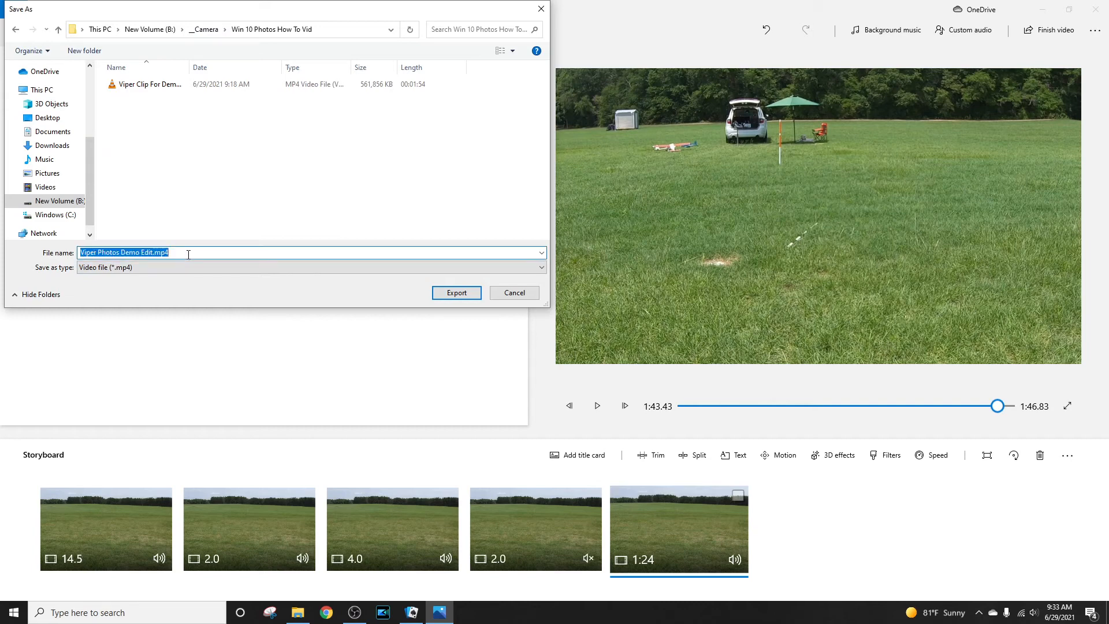
{"action": "type", "text": "V"}
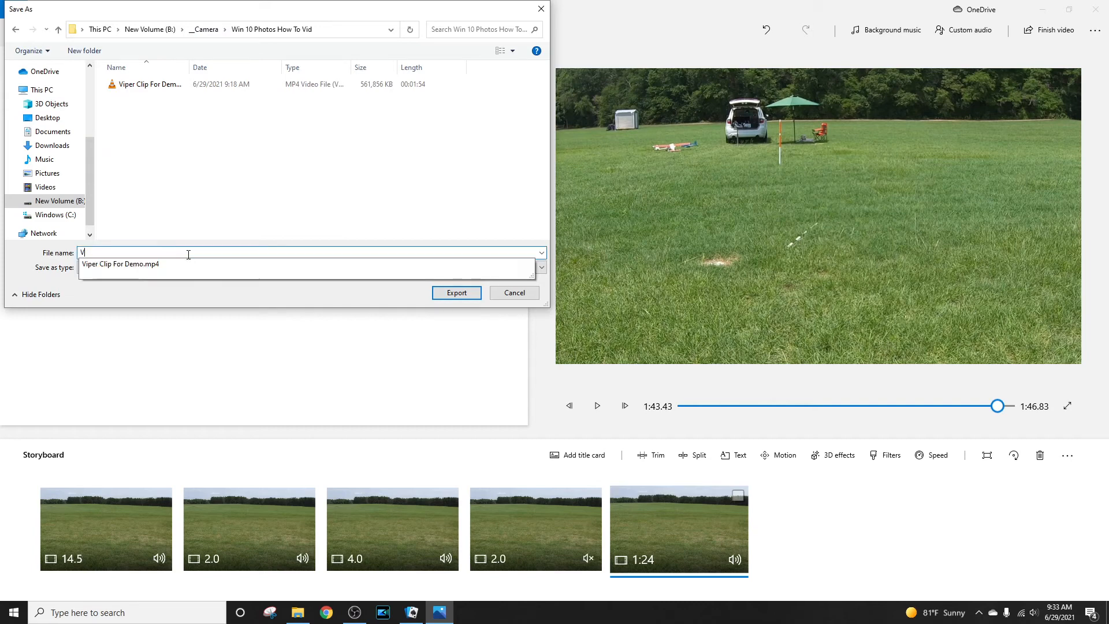
{"action": "type", "text": "iper Finished Demo"}
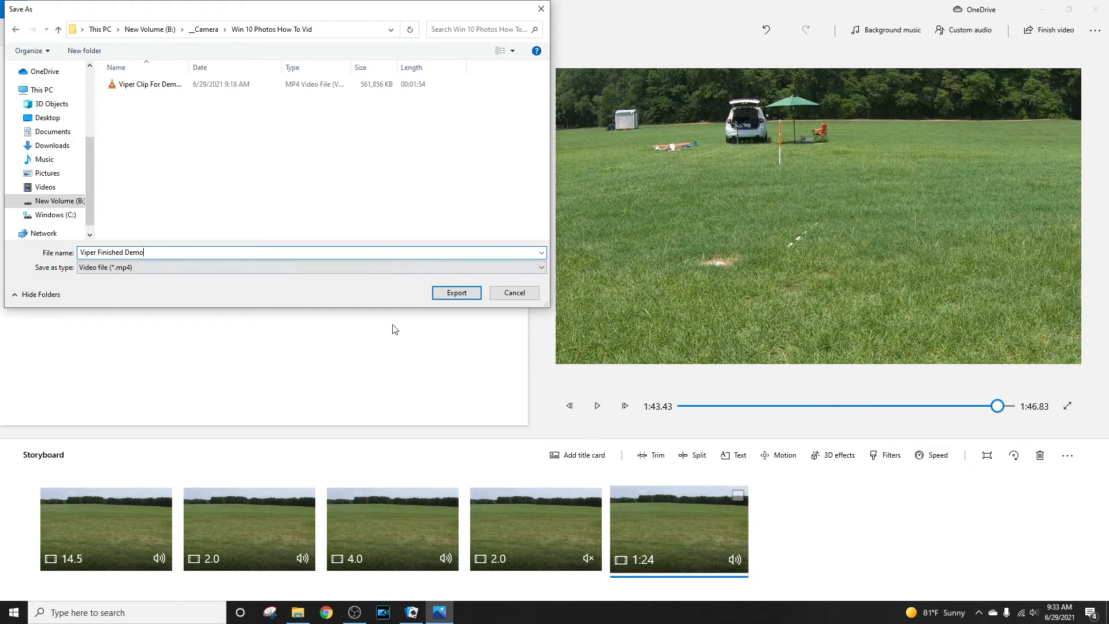
{"action": "left_click", "coordinate": [450, 298]}
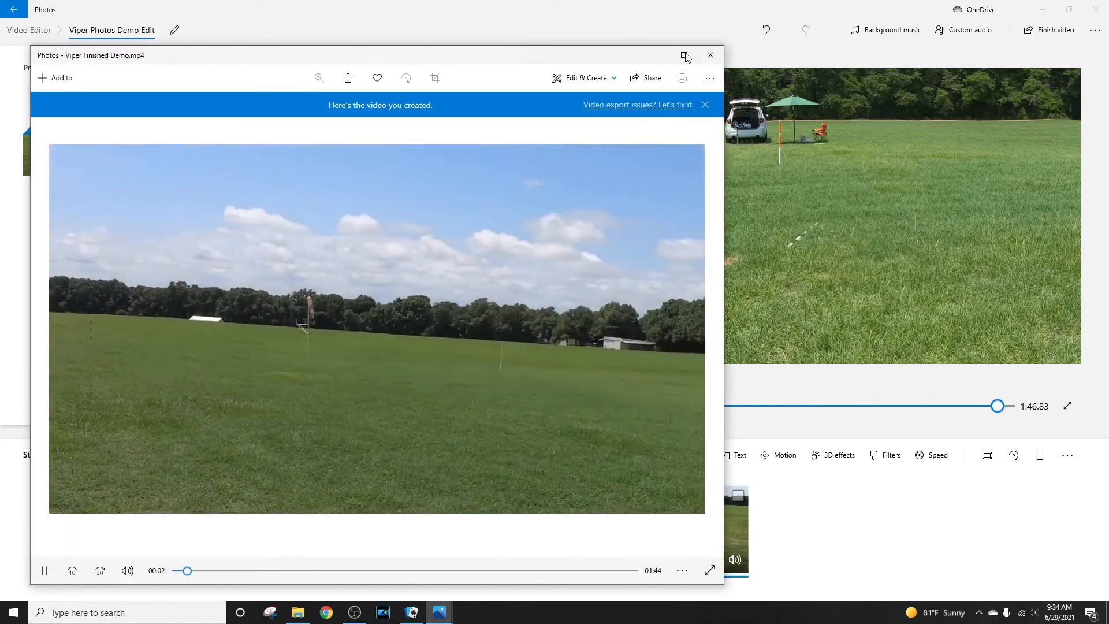
- Watch the exported video maximized through to its end and close both the player and the video editor
{"action": "left_click", "coordinate": [684, 55]}
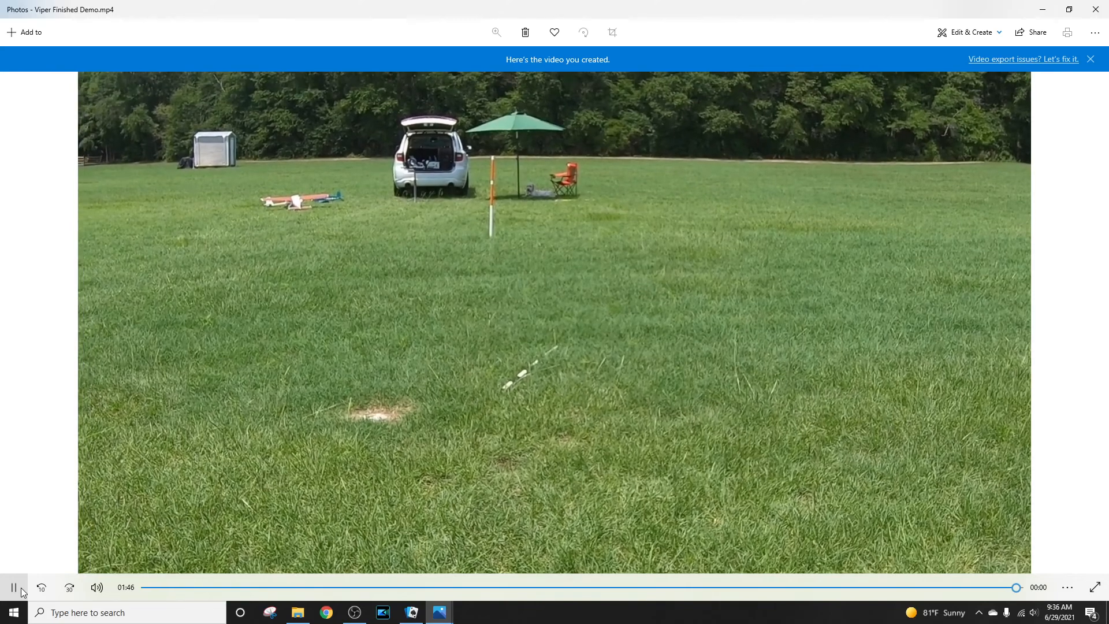
{"action": "left_click", "coordinate": [14, 588]}
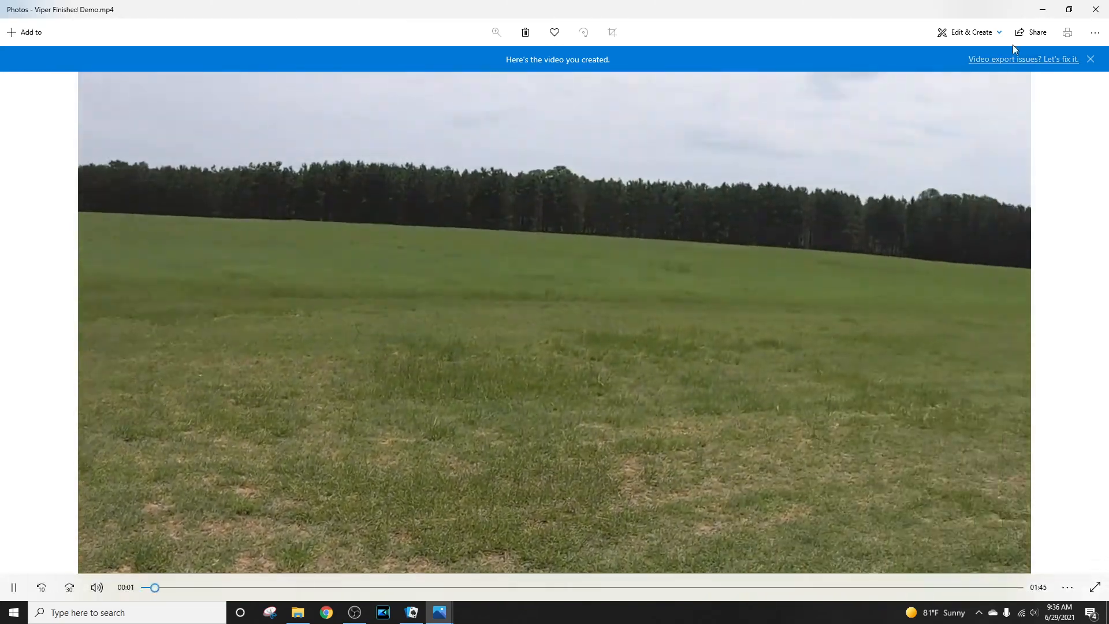
{"action": "left_click", "coordinate": [1106, 5]}
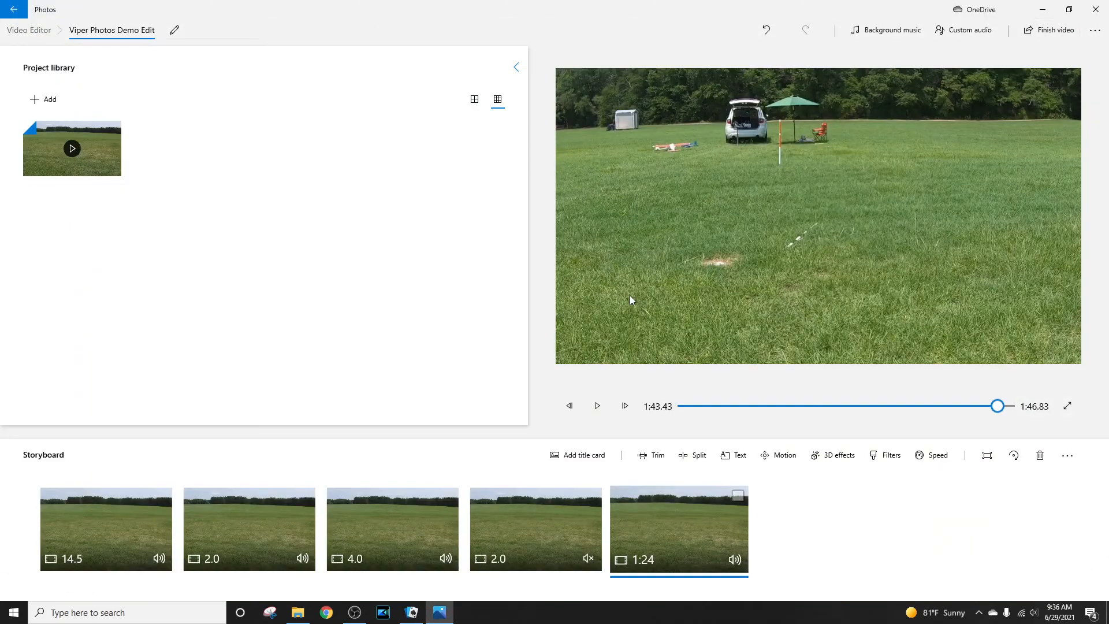
{"action": "left_click", "coordinate": [1096, 10]}
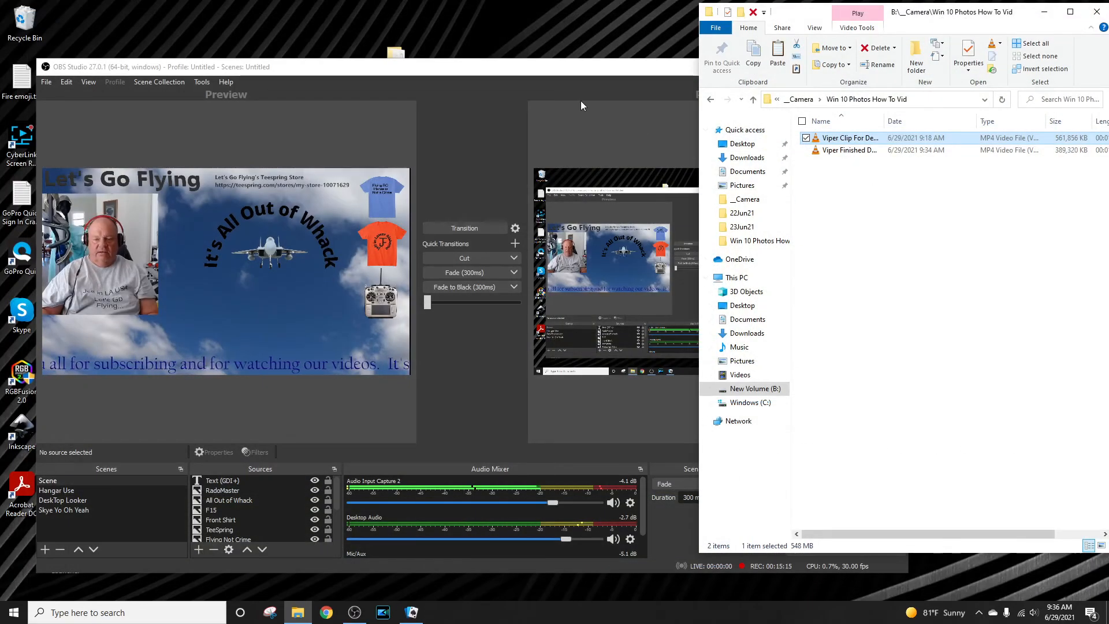
- Switch to OBS Studio and cut the program output to the webcam scene and back to the desktop
{"action": "left_click", "coordinate": [575, 74]}
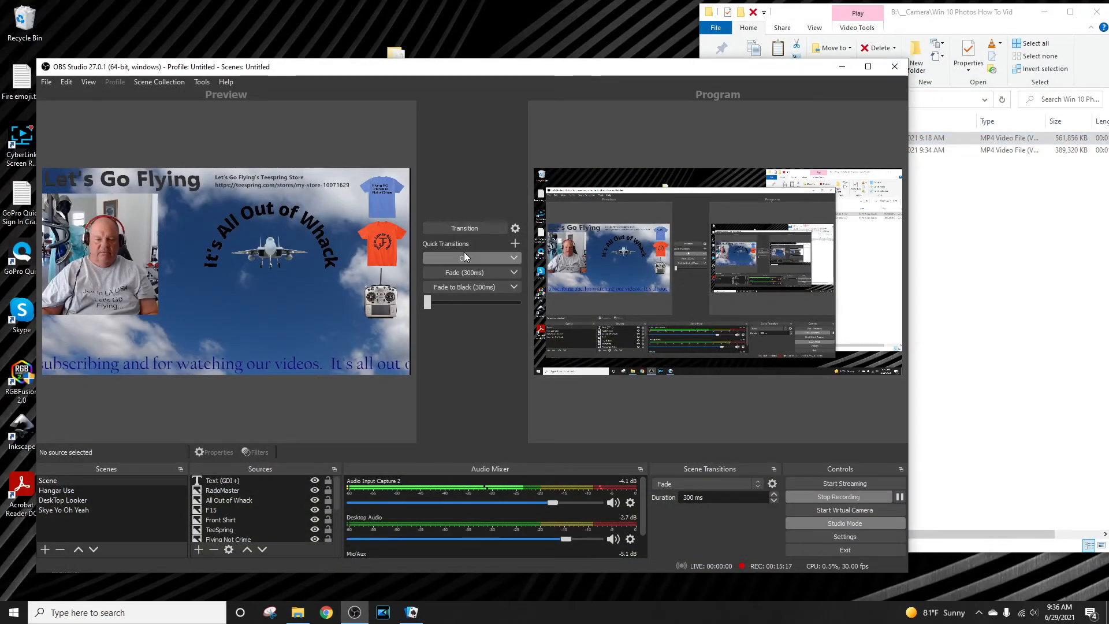
{"action": "left_click", "coordinate": [463, 255]}
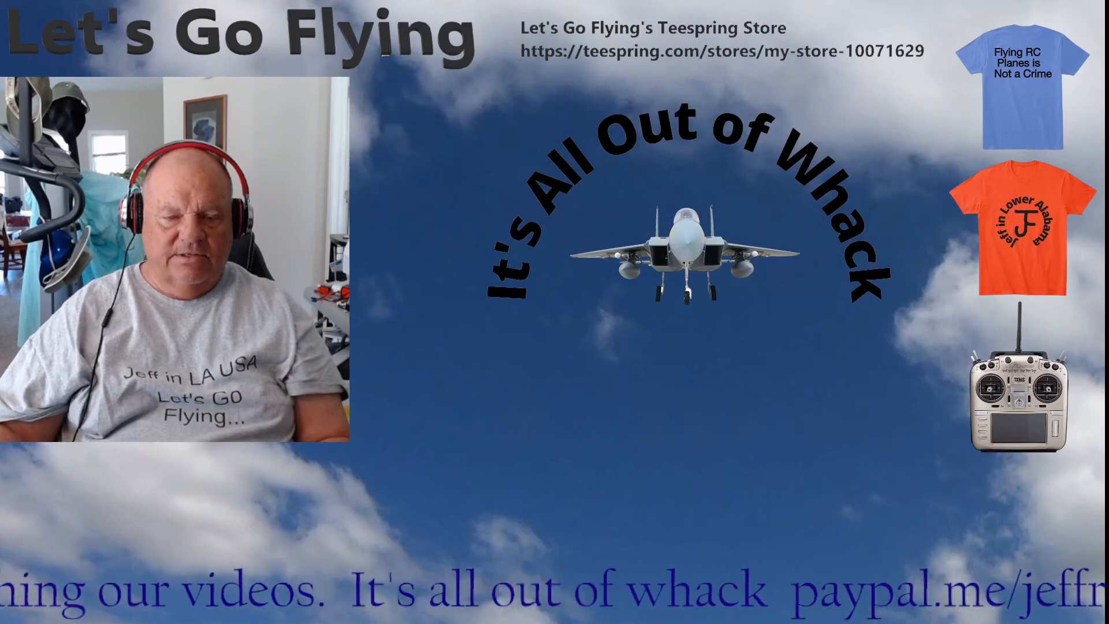
{"action": "left_click", "coordinate": [487, 259]}
- Switch to Chrome and open the details of the "Win Photos Test Edit" video in the channel's YouTube Studio content
{"action": "left_click", "coordinate": [323, 617]}
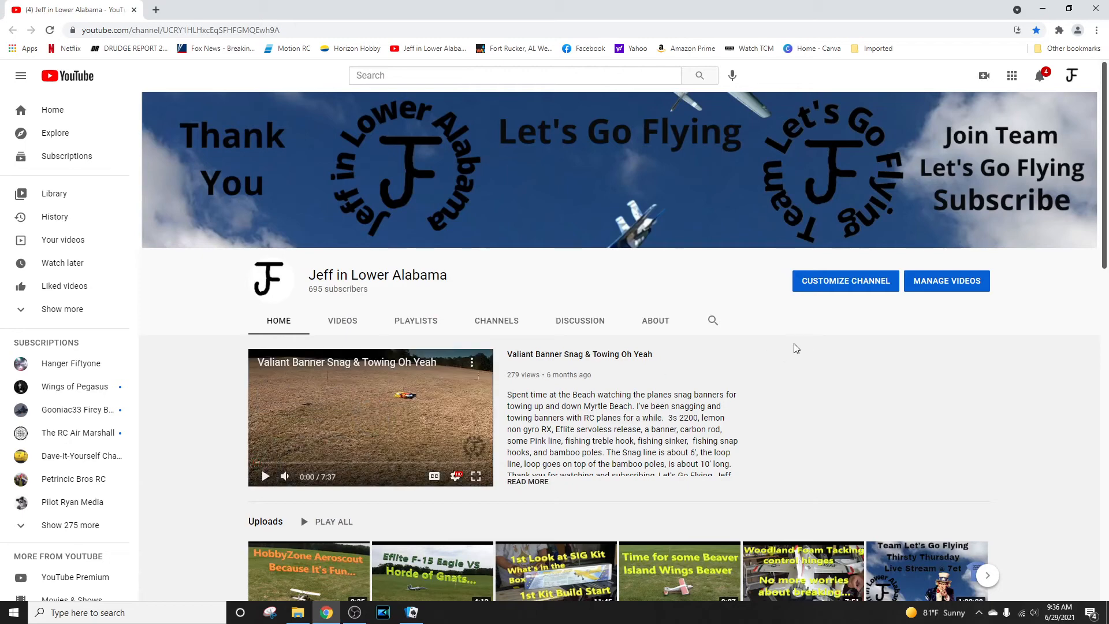
{"action": "left_click", "coordinate": [961, 292]}
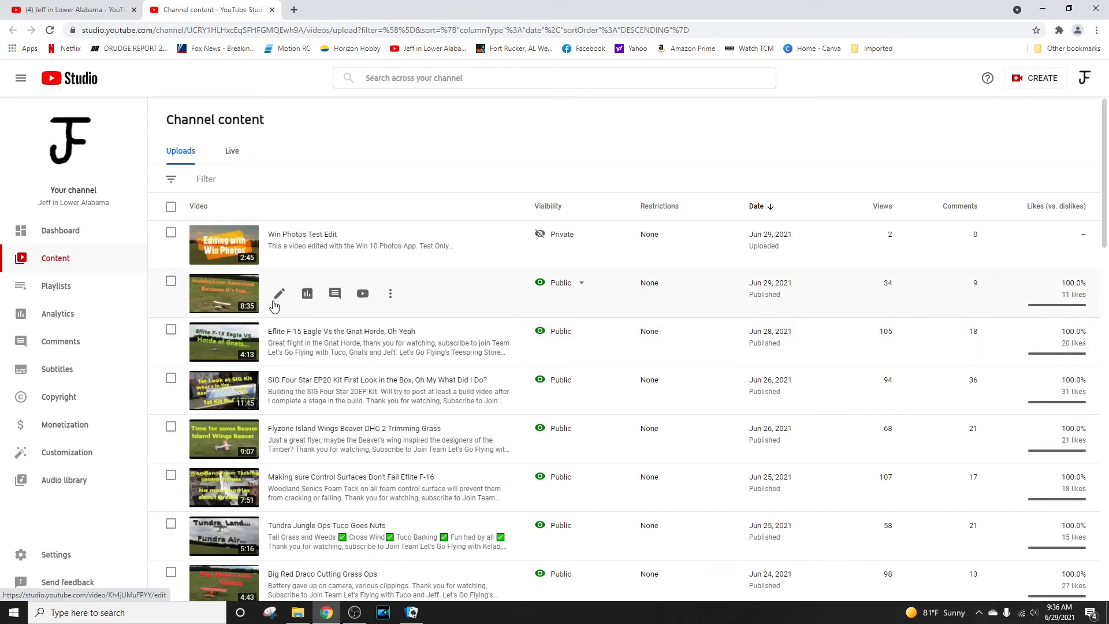
{"action": "left_click", "coordinate": [211, 245]}
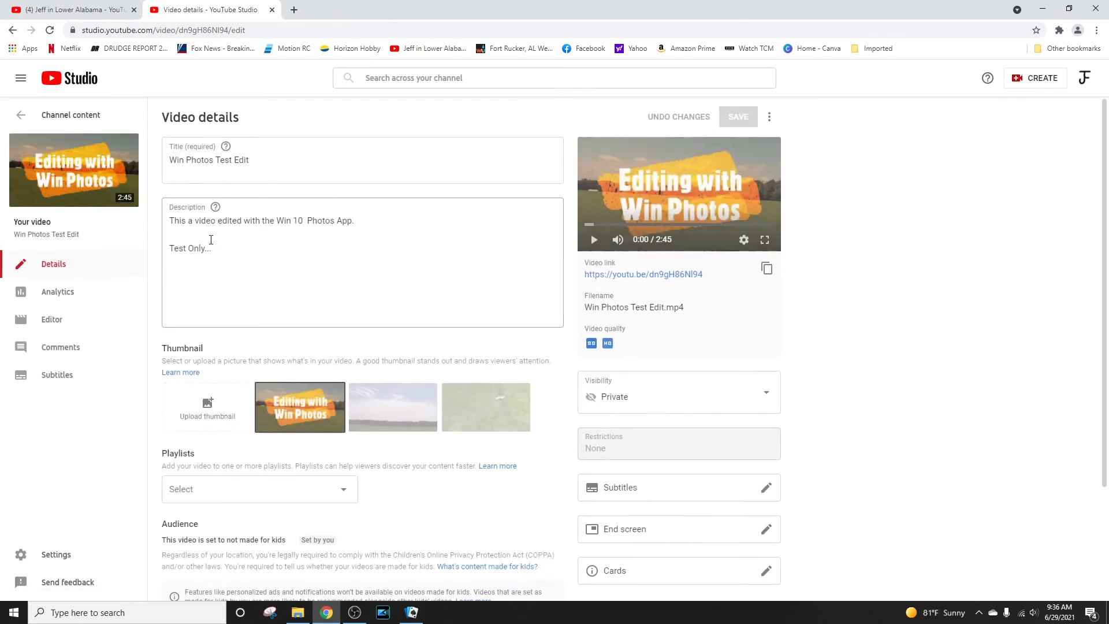
- Play the "Win Photos Test Edit" video from its link, check its available playback qualities and close its page
{"action": "left_click", "coordinate": [650, 275]}
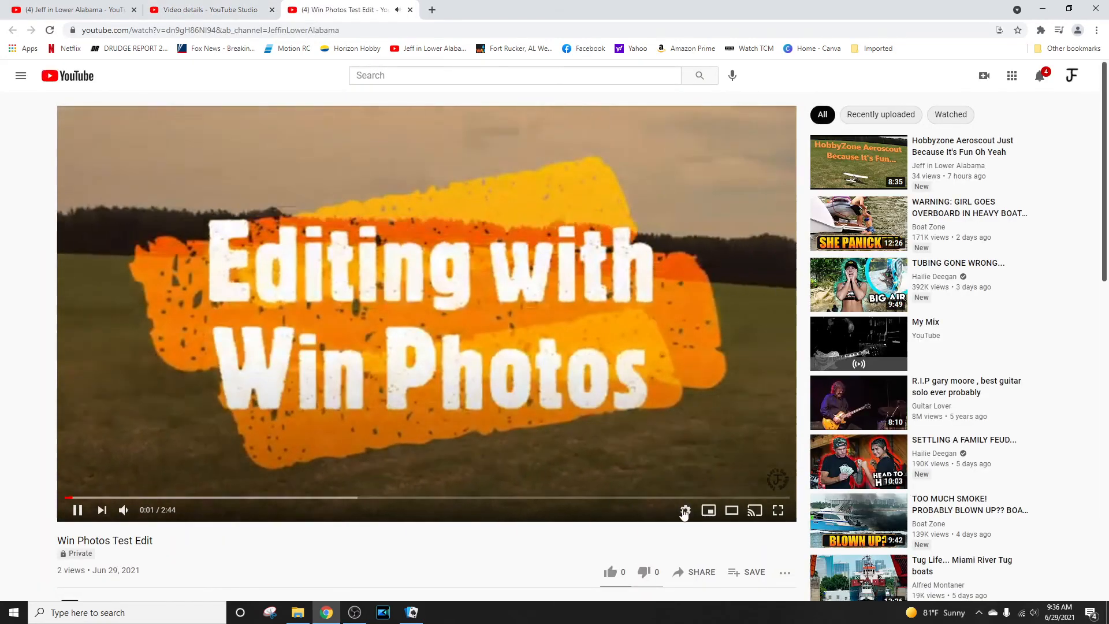
{"action": "left_click", "coordinate": [685, 511]}
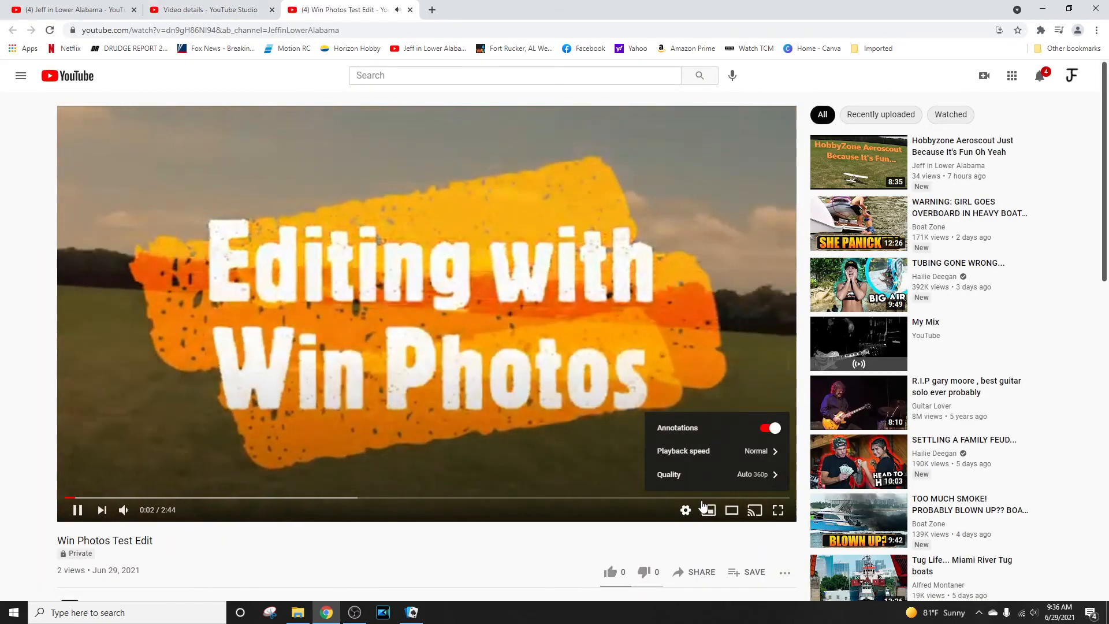
{"action": "left_click", "coordinate": [733, 480]}
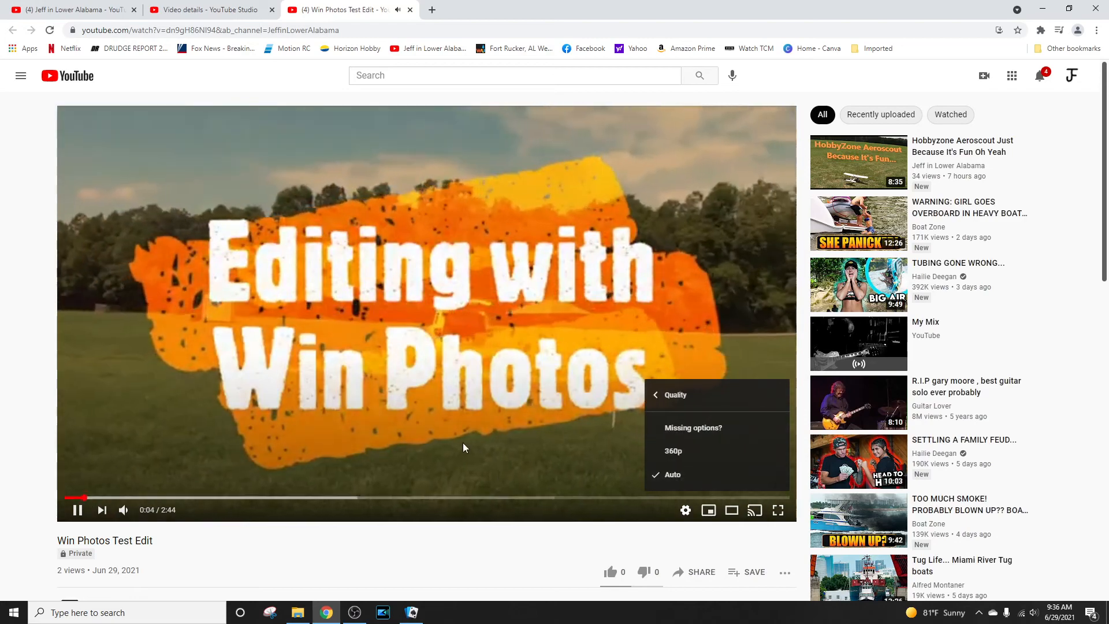
{"action": "left_click", "coordinate": [448, 443]}
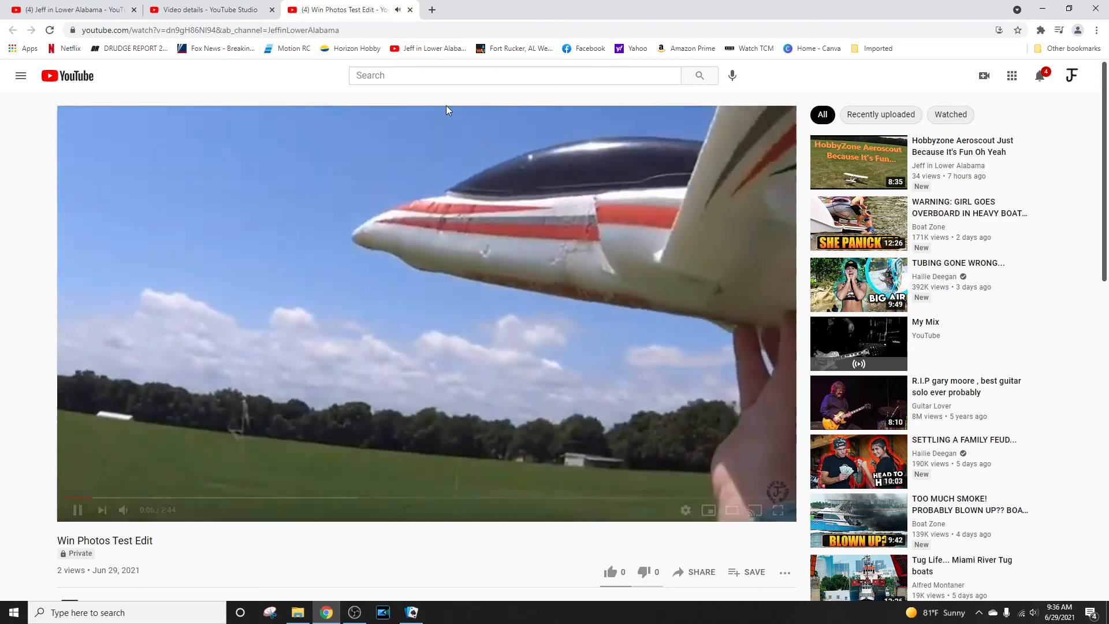
{"action": "left_click", "coordinate": [410, 10]}
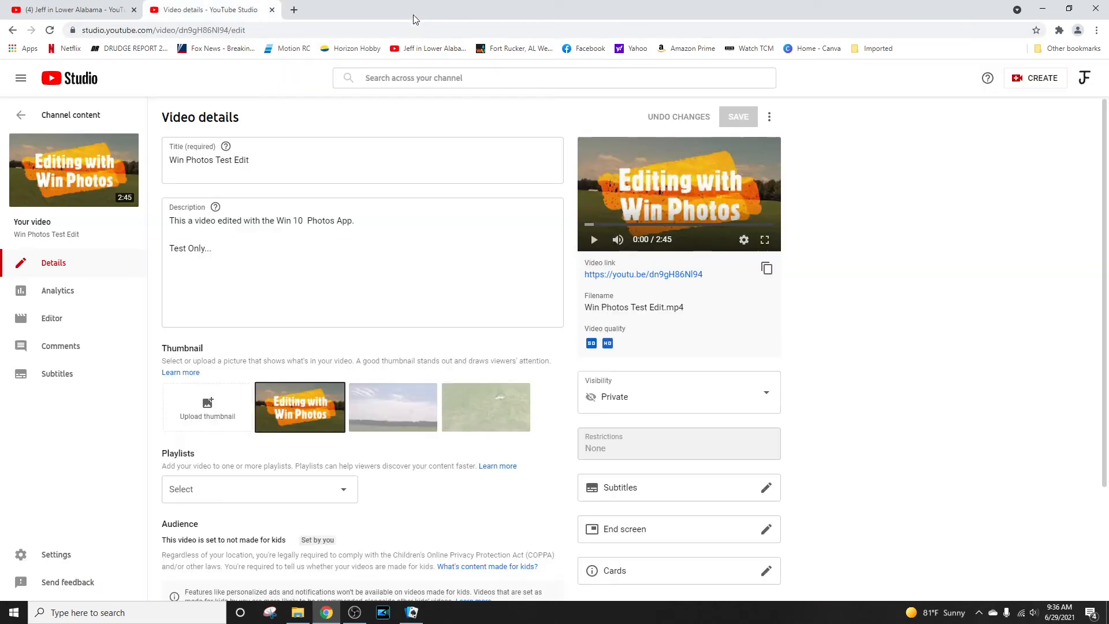
- Switch back to OBS Studio
{"action": "left_click", "coordinate": [367, 613]}
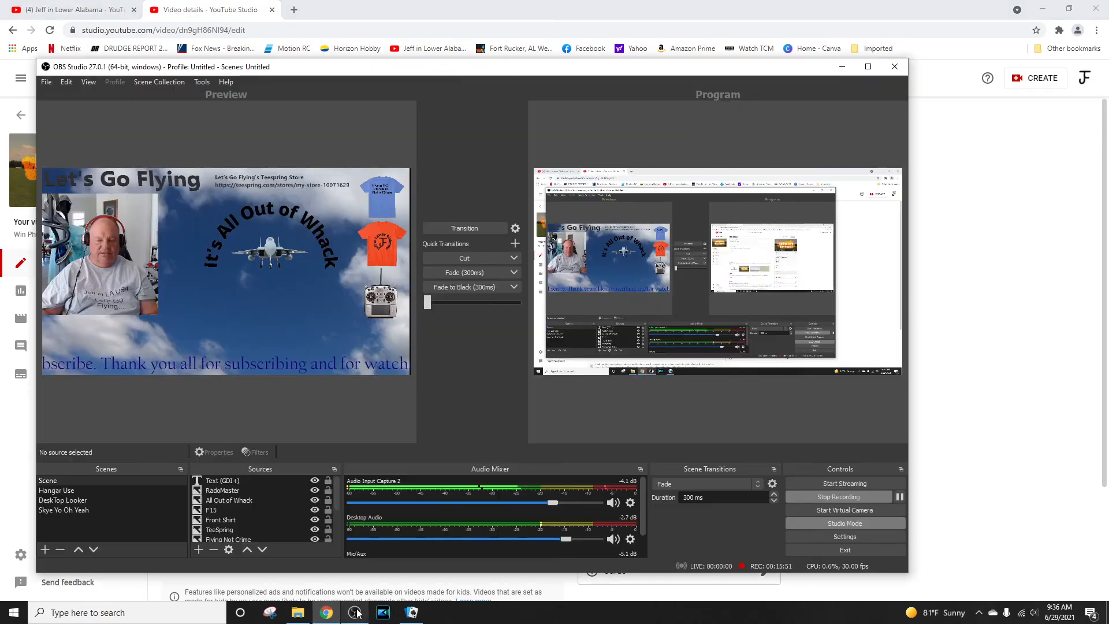